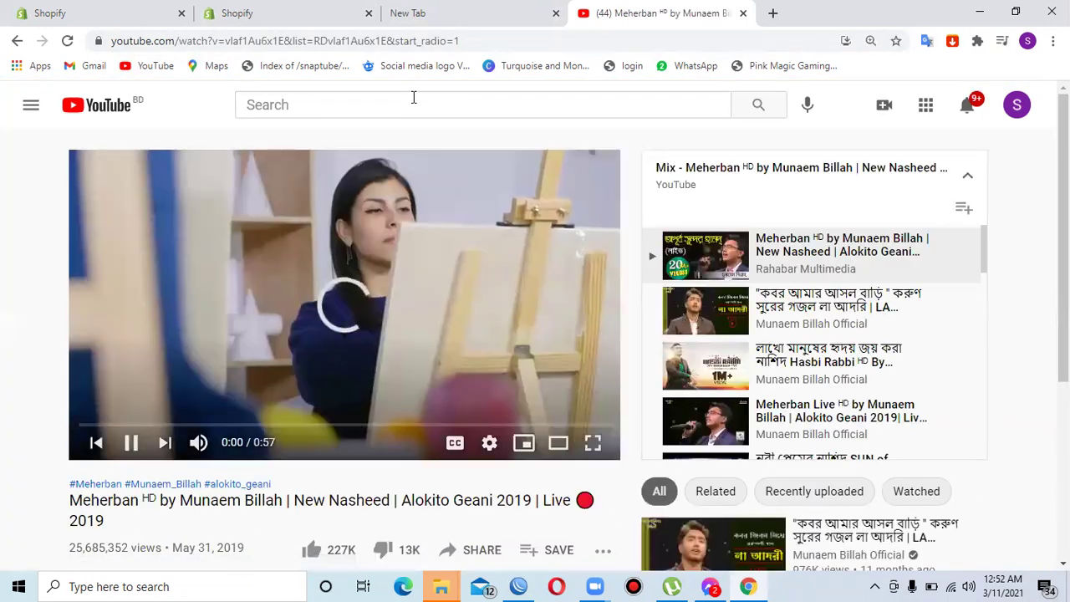
Copy the address of the open YouTube video "Meherban" and paste it as video page link 1 in Vimotia's Import via Links form.
drag(462, 40, 114, 37)
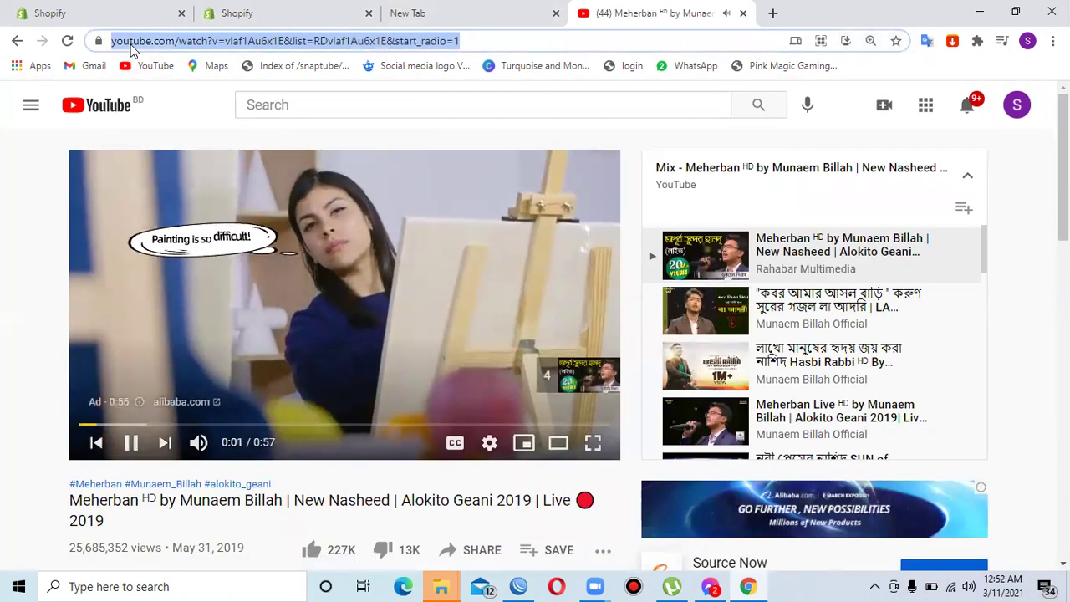
right_click(132, 40)
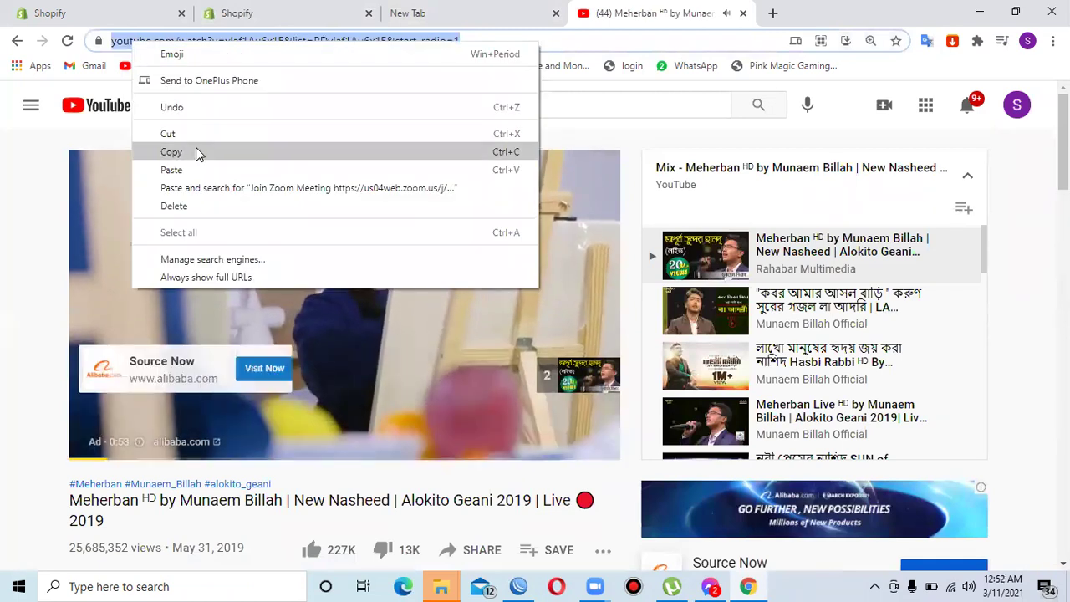
click(198, 152)
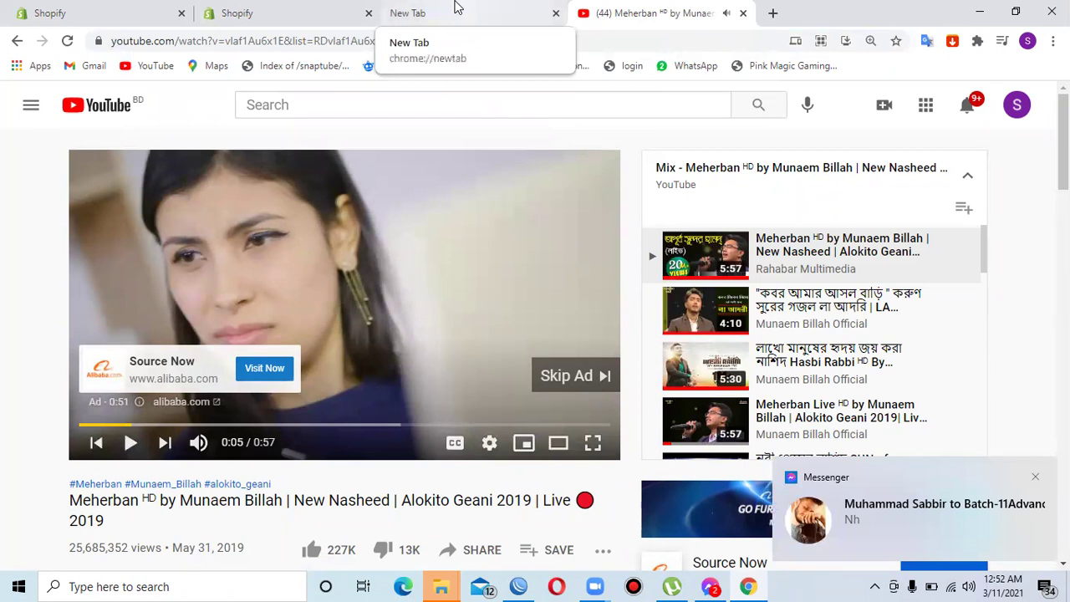
click(311, 9)
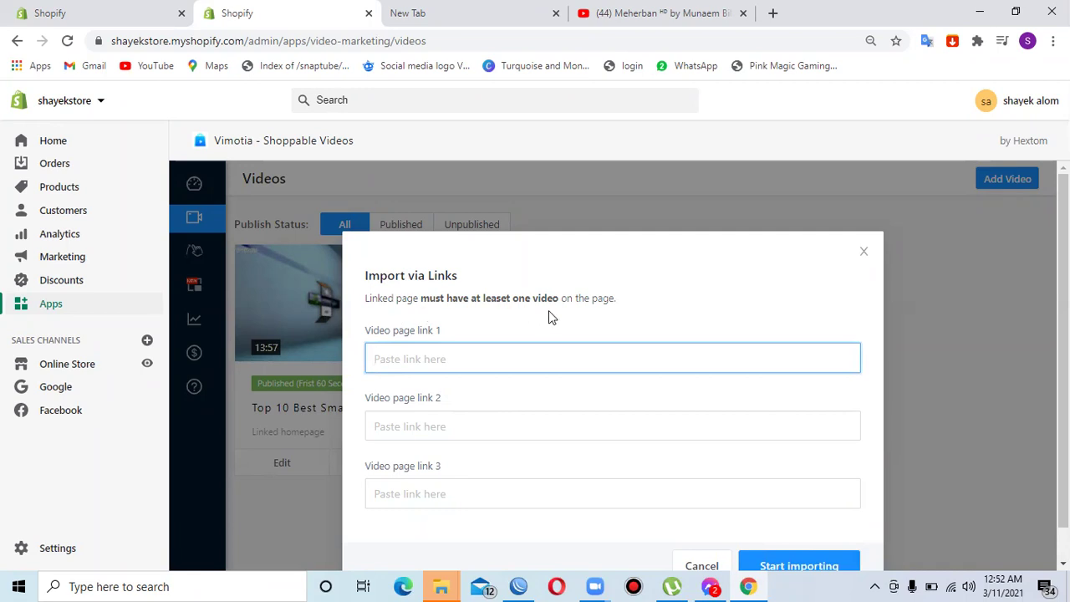
right_click(393, 366)
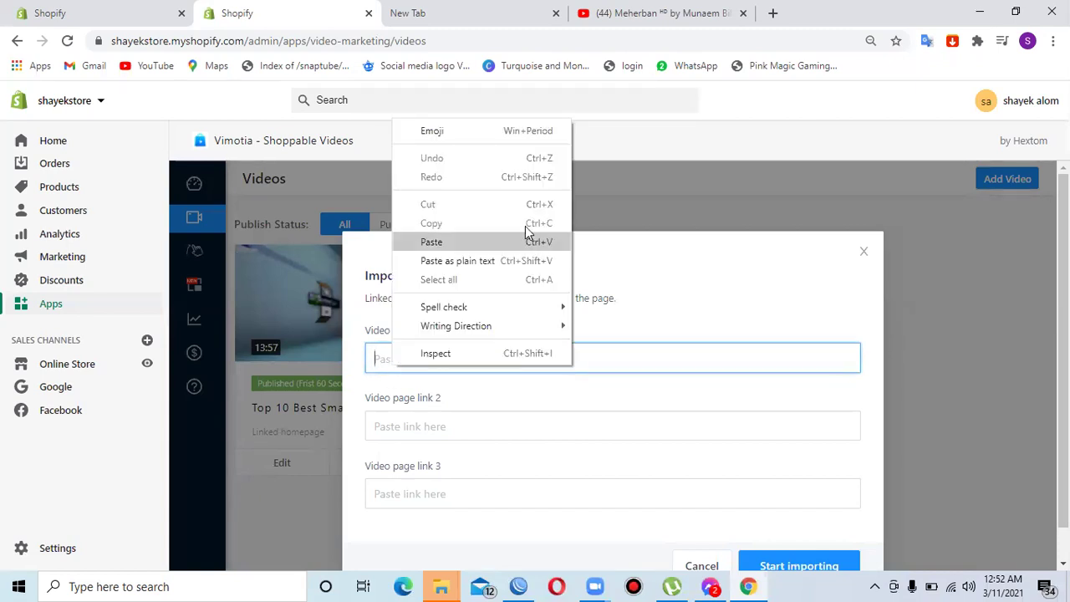
click(473, 242)
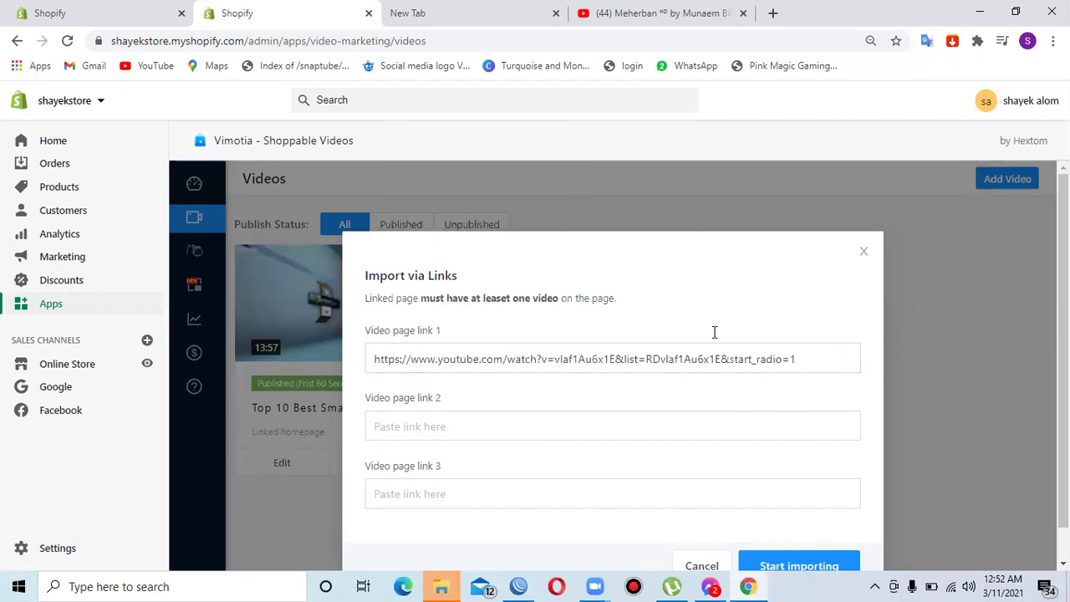
Open the second video of the YouTube mix and paste its address as video page link 2 in Vimotia's import form.
click(606, 7)
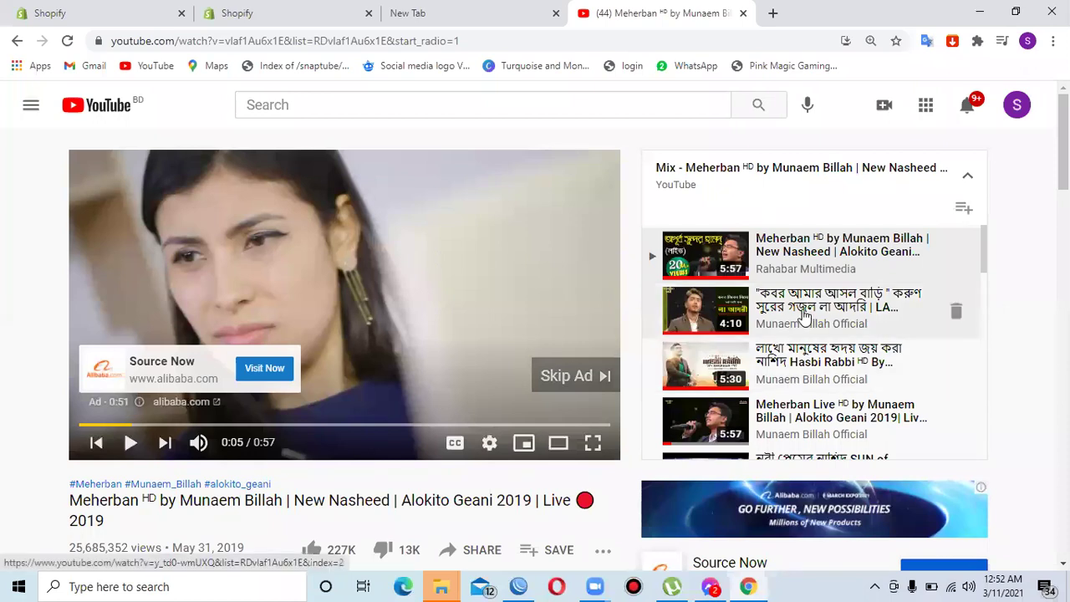
click(869, 311)
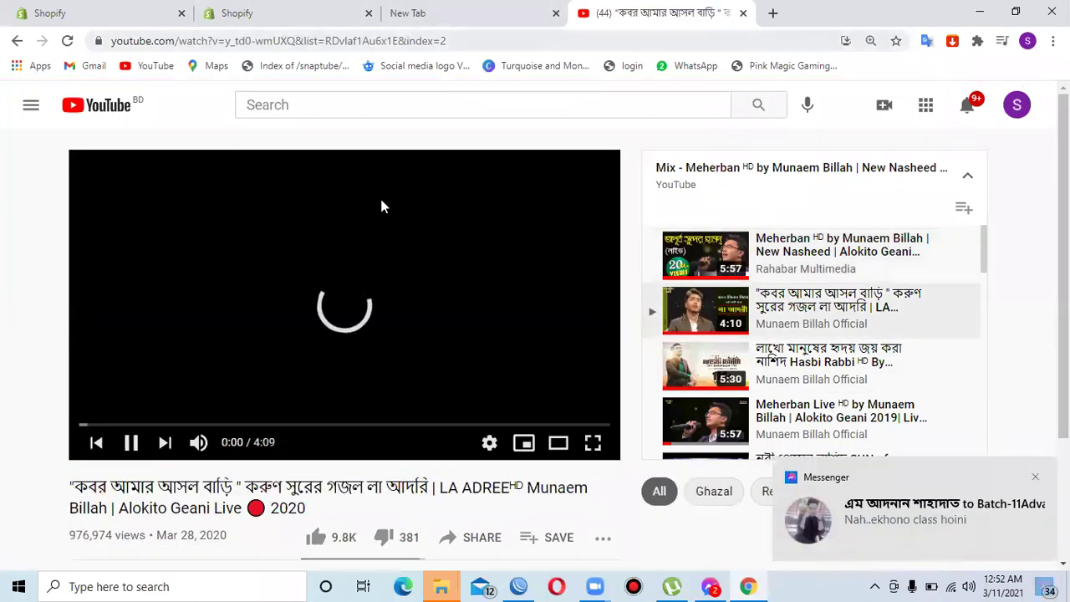
drag(460, 40, 82, 32)
right_click(160, 41)
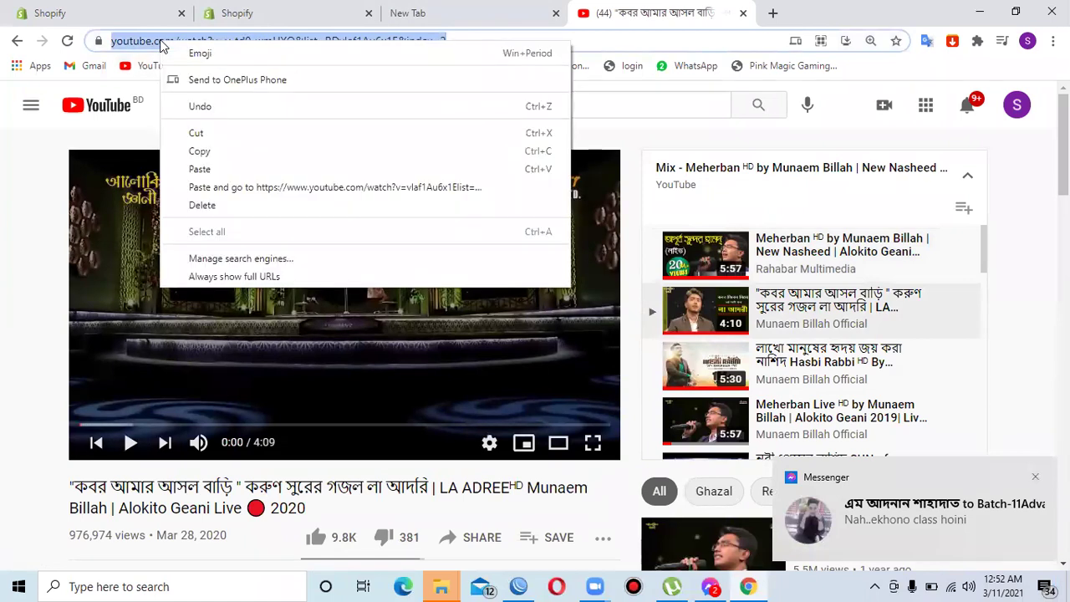
click(213, 152)
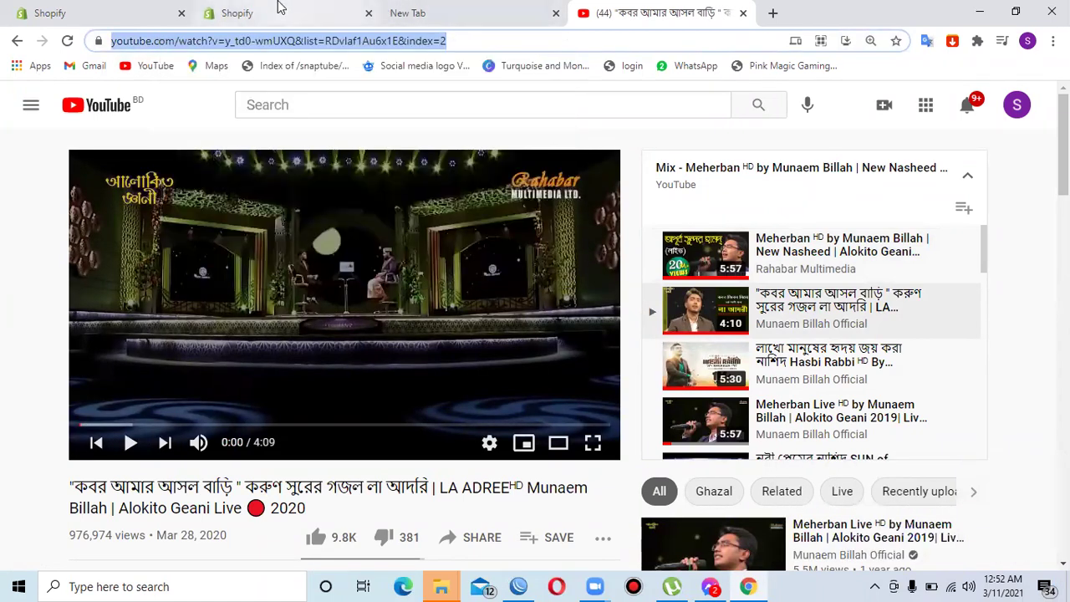
click(251, 13)
click(400, 426)
right_click(396, 423)
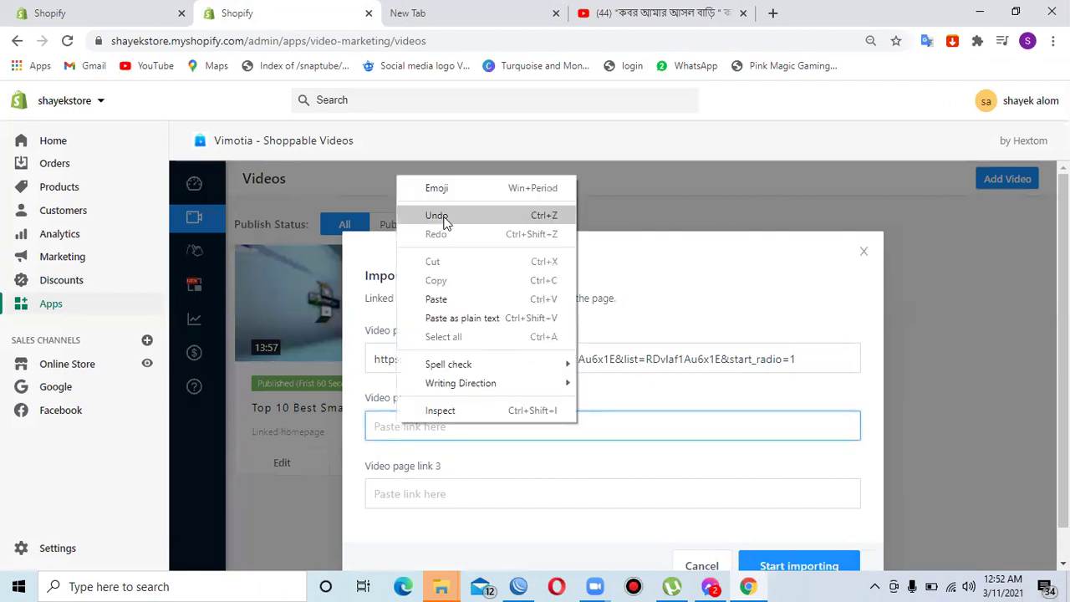
click(437, 298)
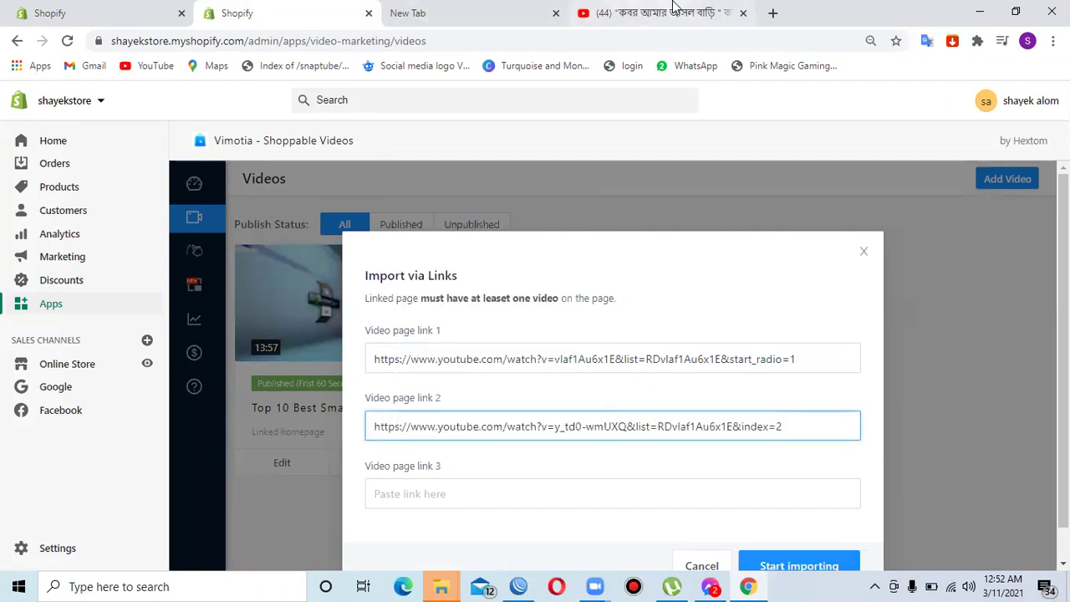
Open the suggested YouTube video "Maher Zain - Ya Nabi Salam Alayka" and paste its address as video page link 3 in Vimotia's import form.
click(619, 12)
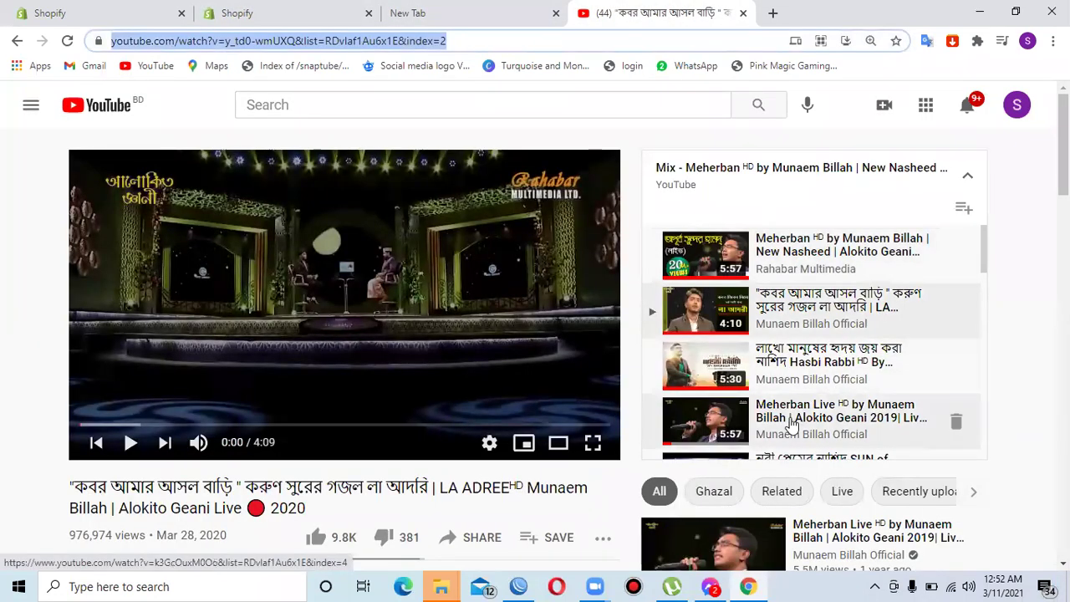
scroll(859, 275, down, 10)
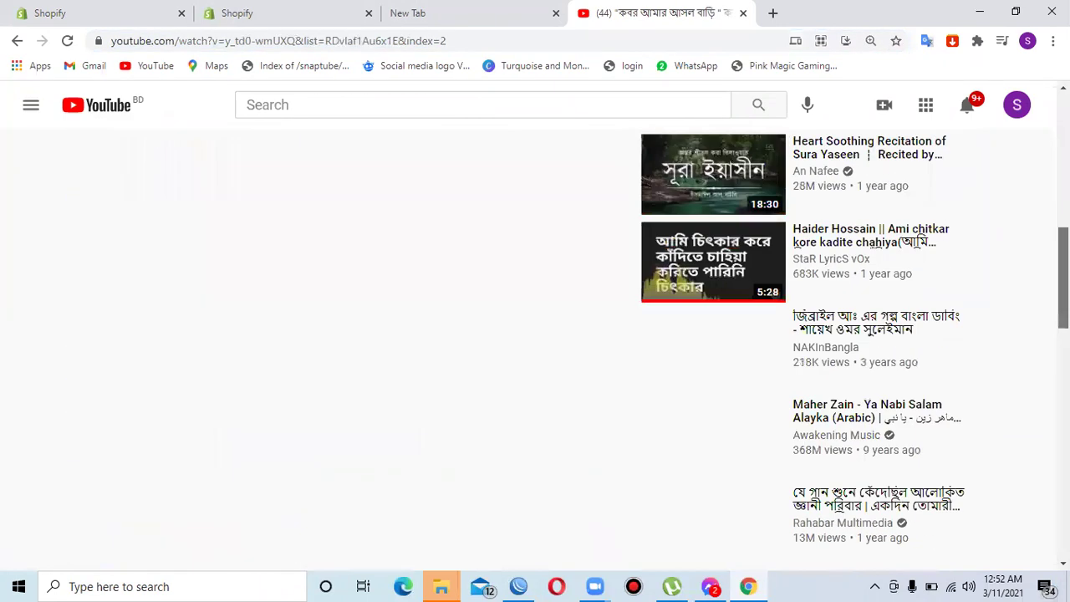
click(858, 278)
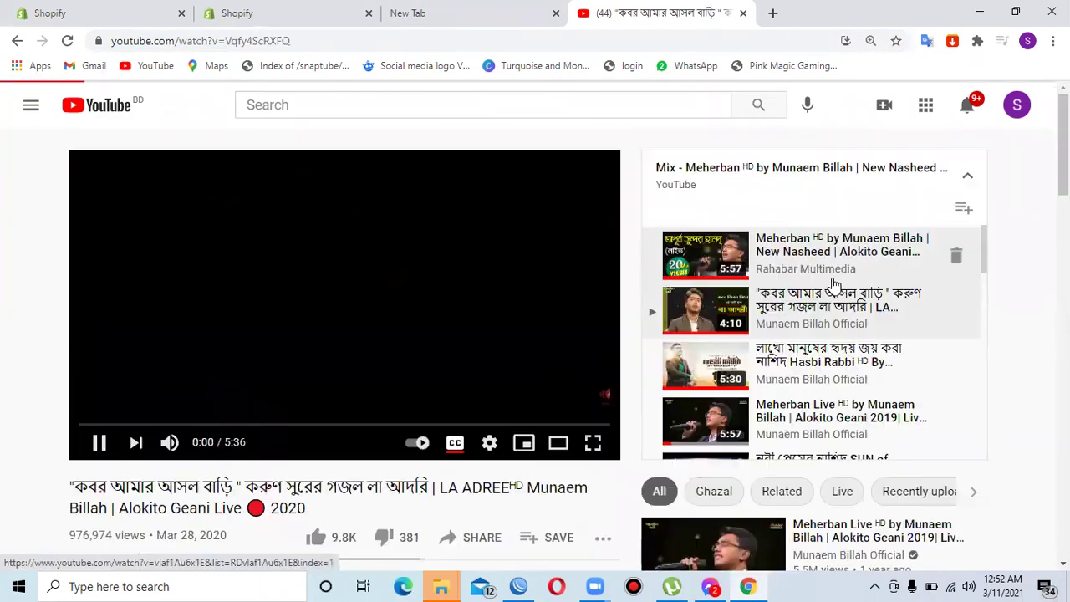
drag(309, 40, 118, 22)
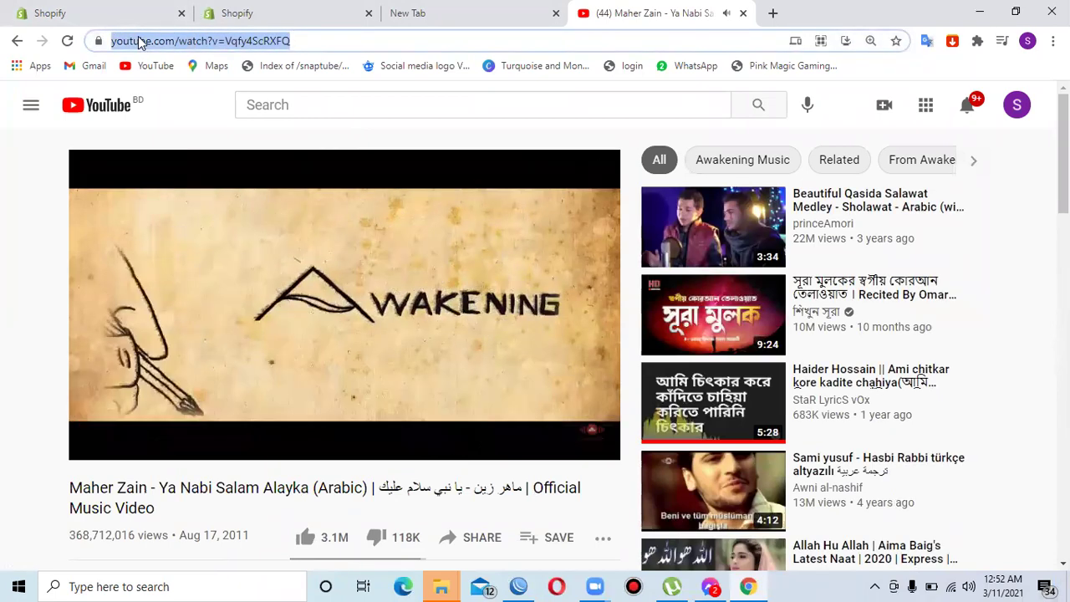
right_click(138, 41)
click(196, 149)
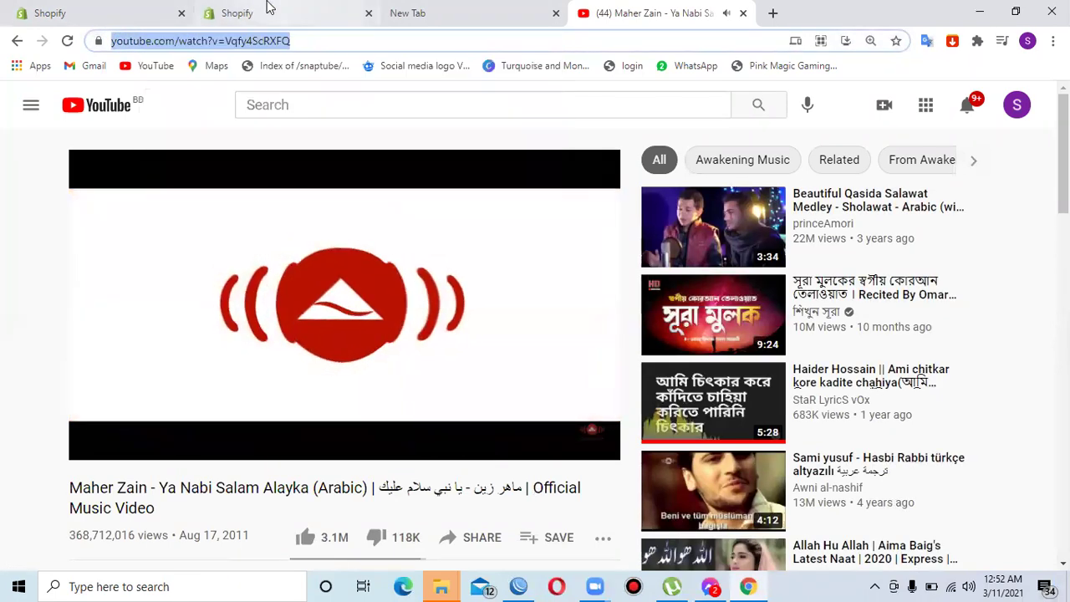
key(ctrl+2)
key(ctrl+v)
click(390, 494)
right_click(389, 495)
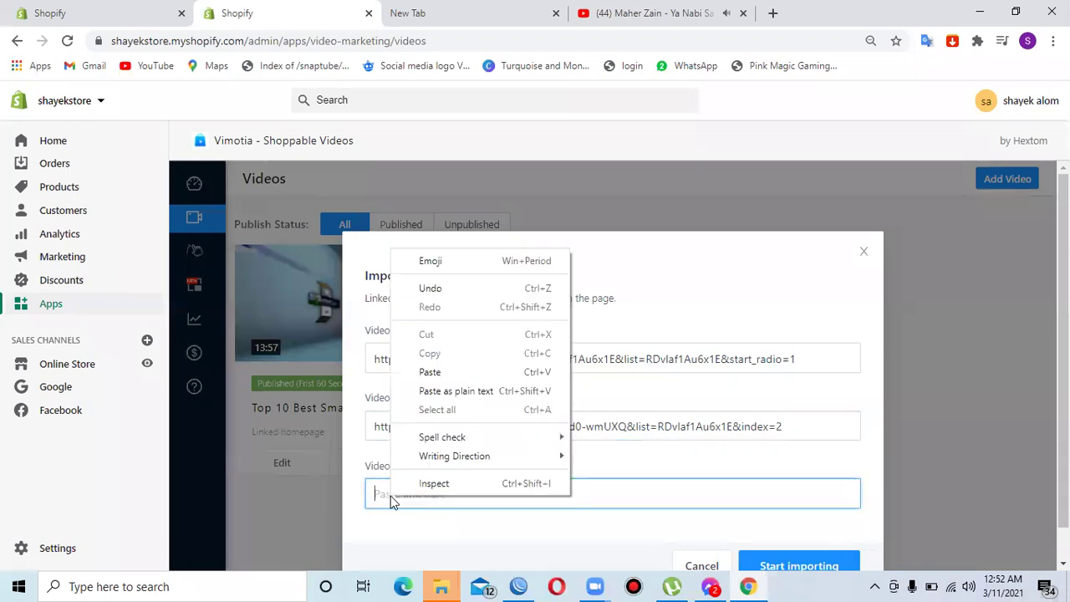
click(414, 389)
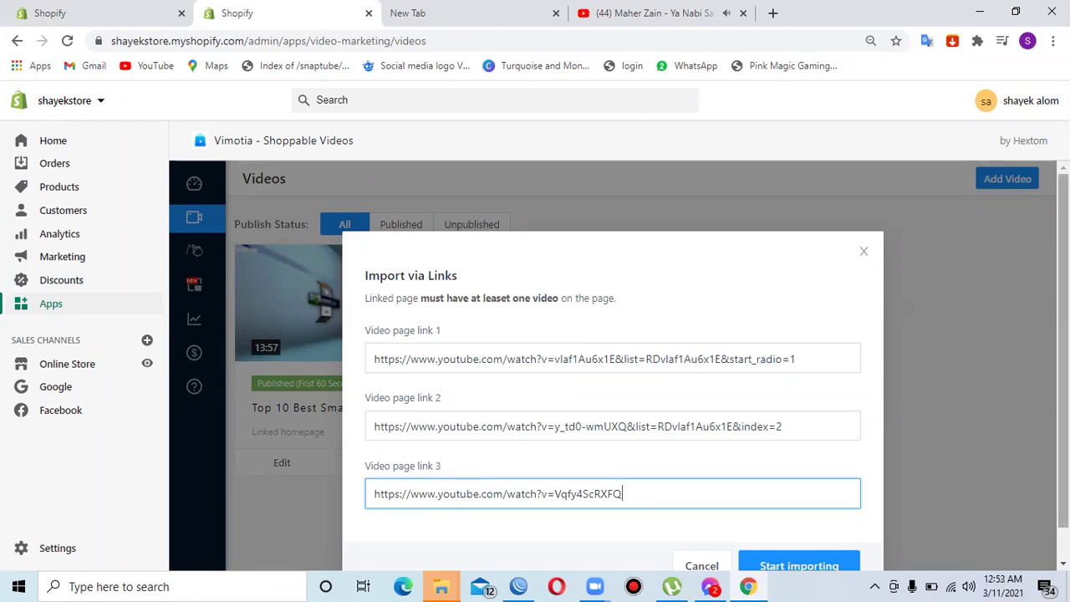
Start importing the three linked videos, close the YouTube page and return to Vimotia's video list.
scroll(841, 461, down, 1)
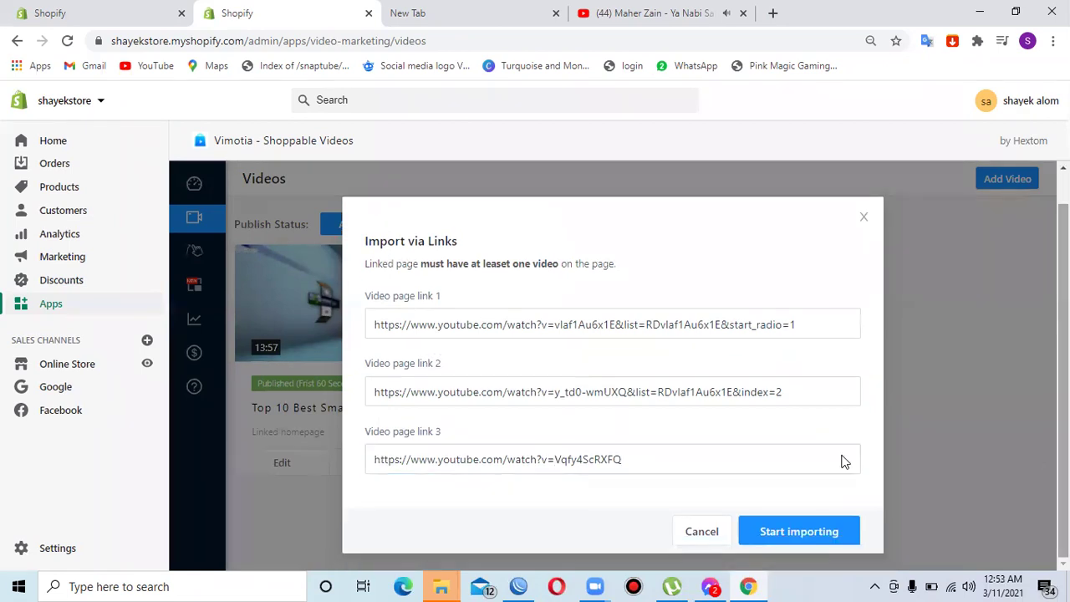
click(813, 528)
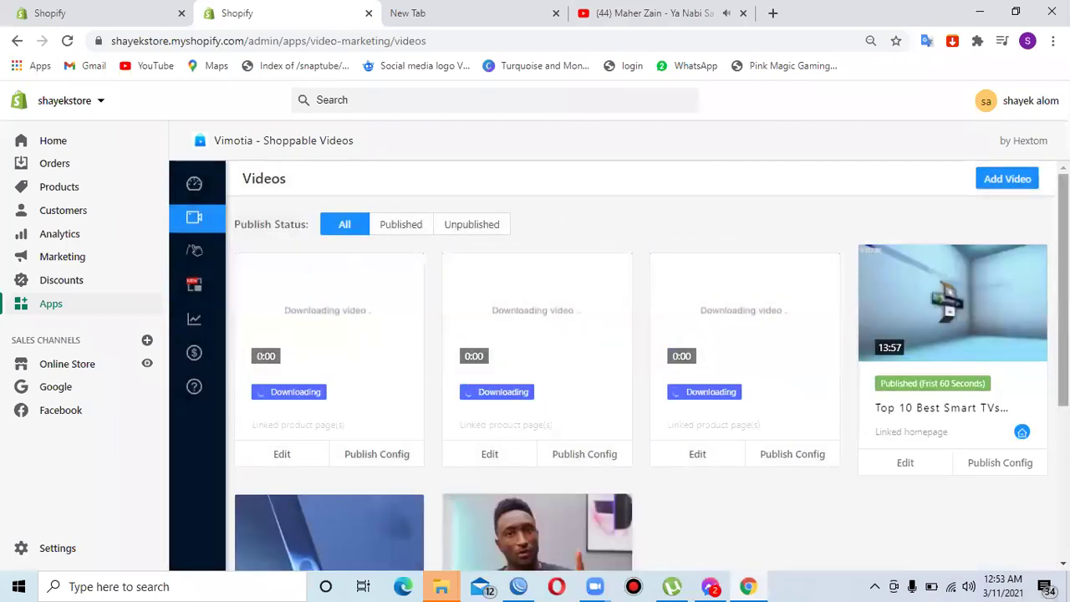
click(652, 12)
click(742, 13)
click(239, 10)
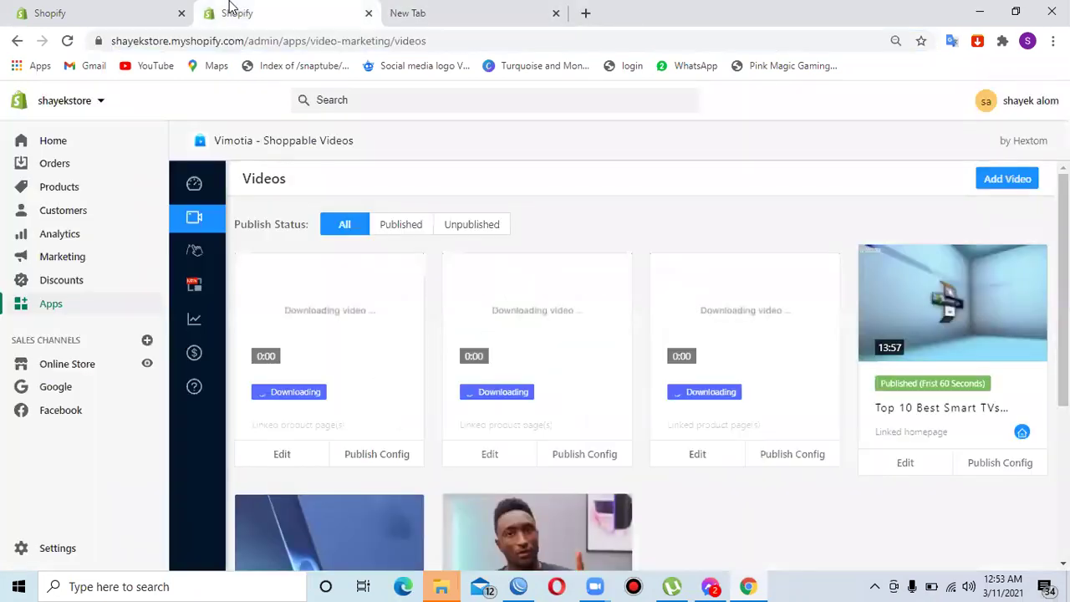
Look through the Vimotia video list to check the imported videos and their publish status.
scroll(1045, 334, down, 2)
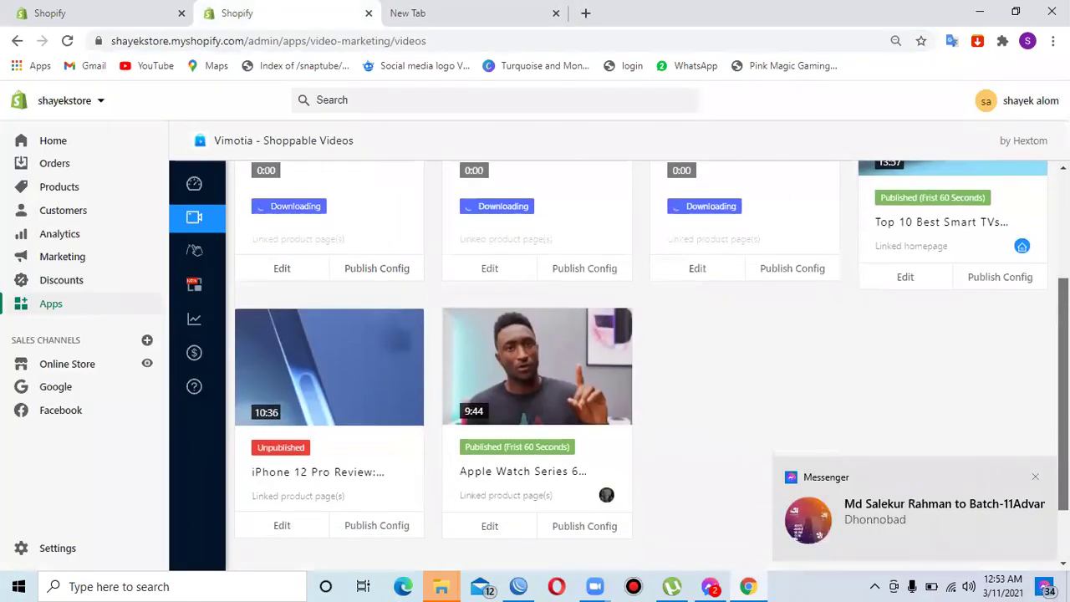
scroll(651, 378, up, 1)
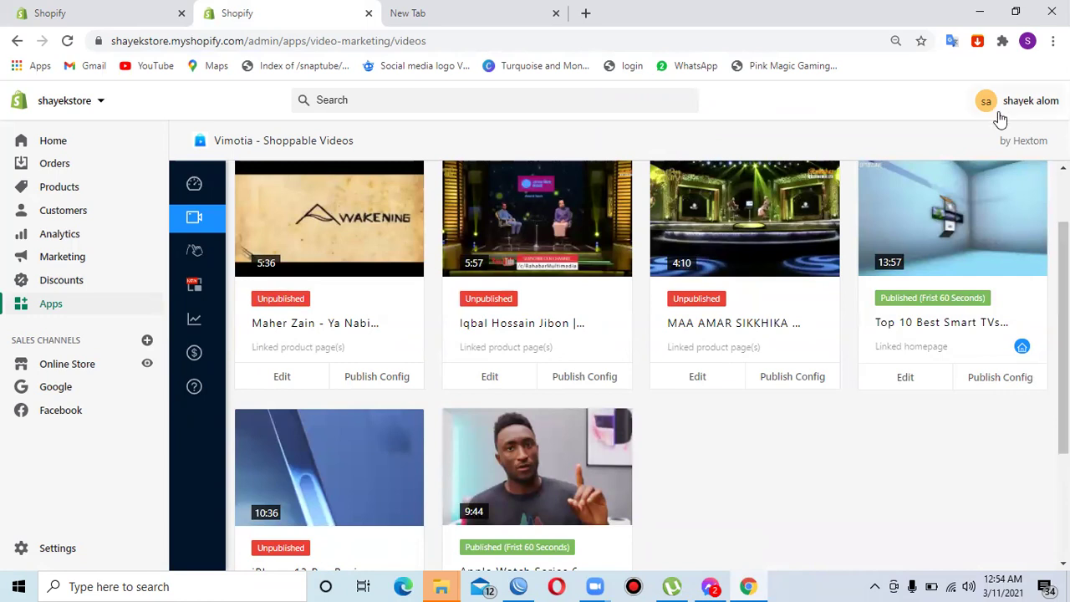
scroll(635, 359, down, 3)
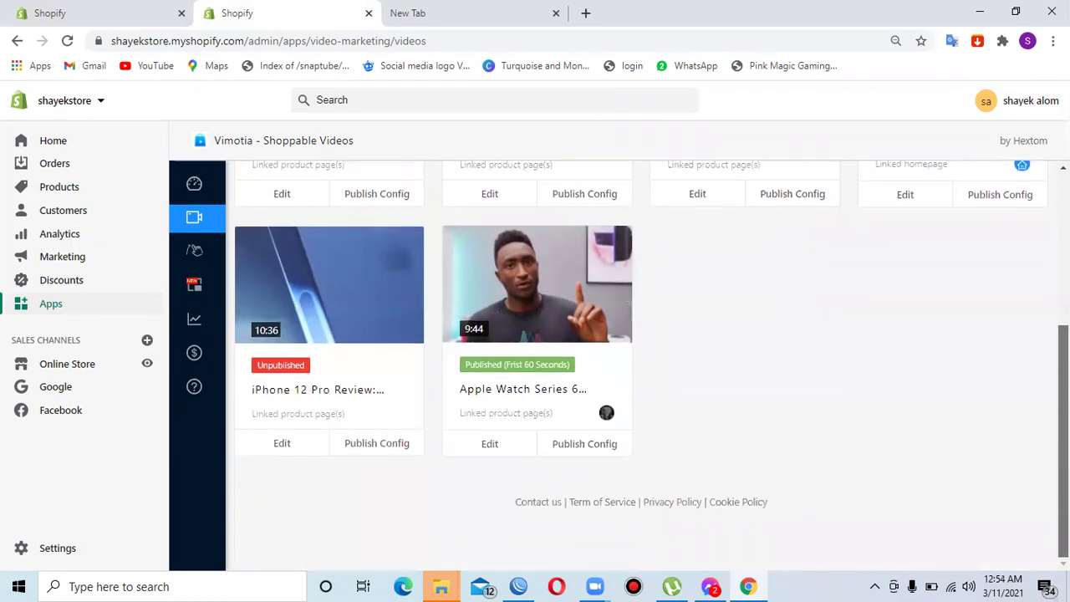
scroll(874, 338, up, 2)
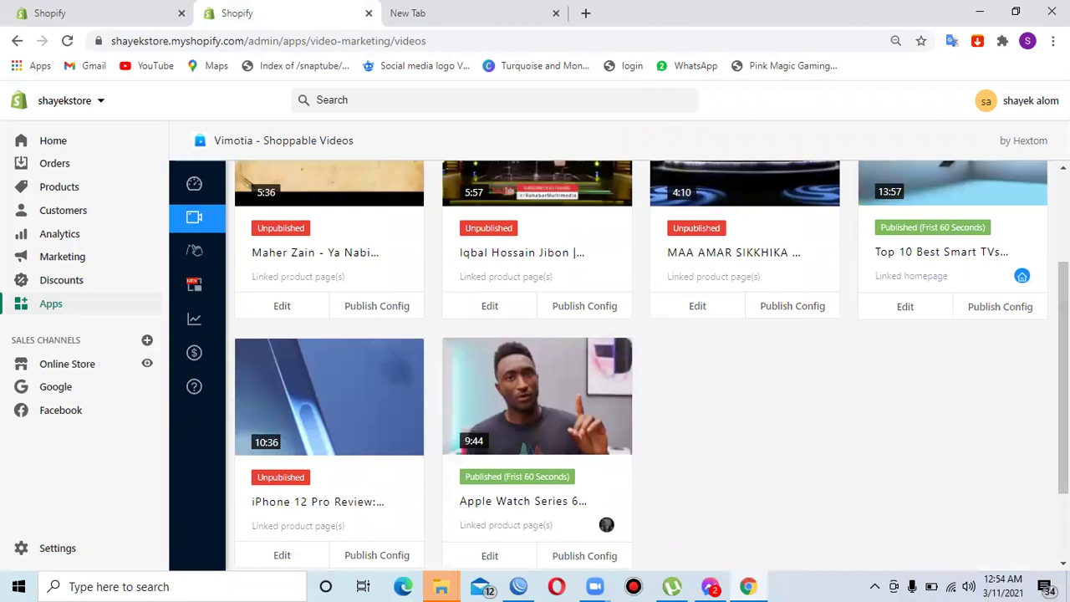
scroll(635, 364, up, 1)
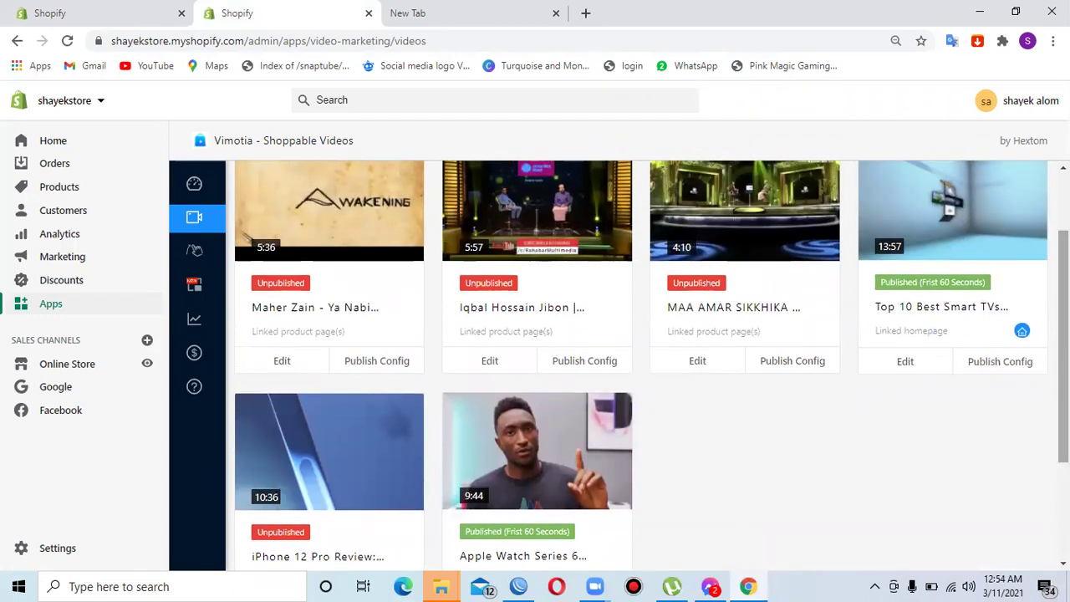
scroll(919, 453, down, 2)
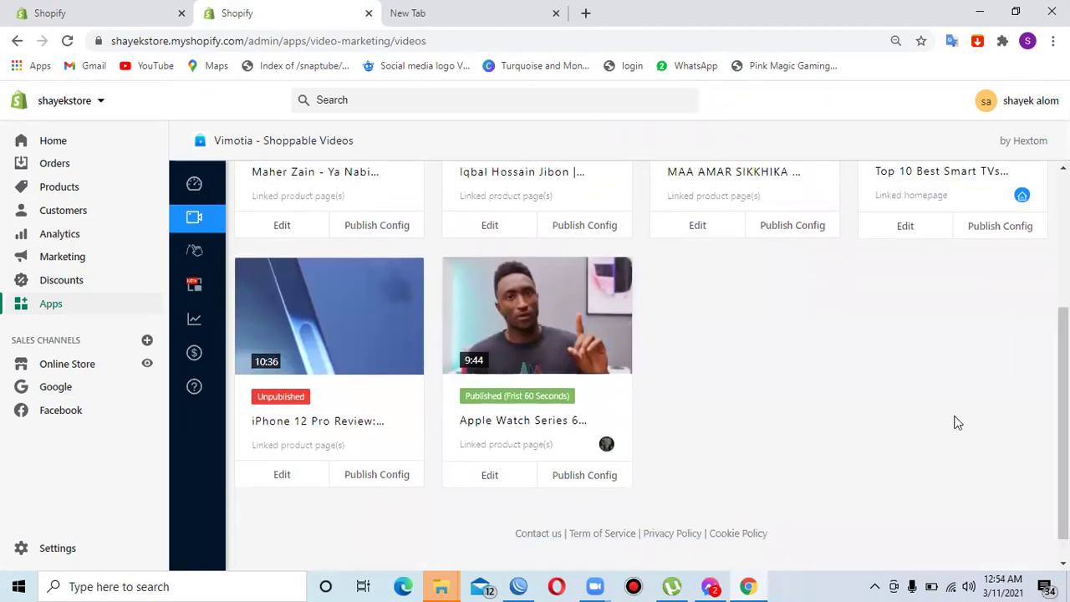
scroll(1063, 418, up, 1)
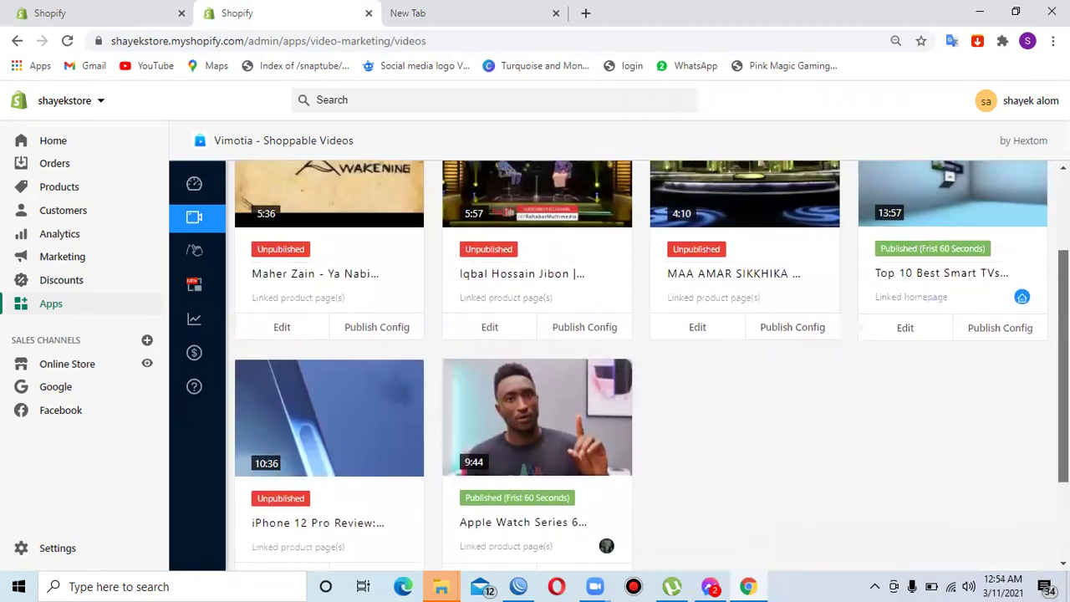
scroll(1063, 376, up, 1)
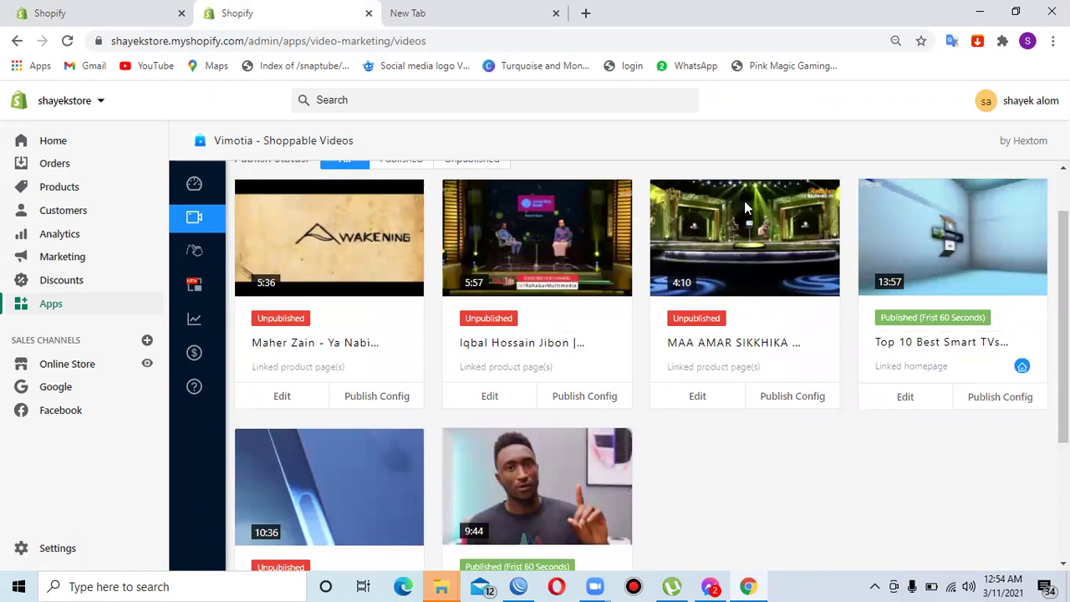
scroll(366, 378, down, 1)
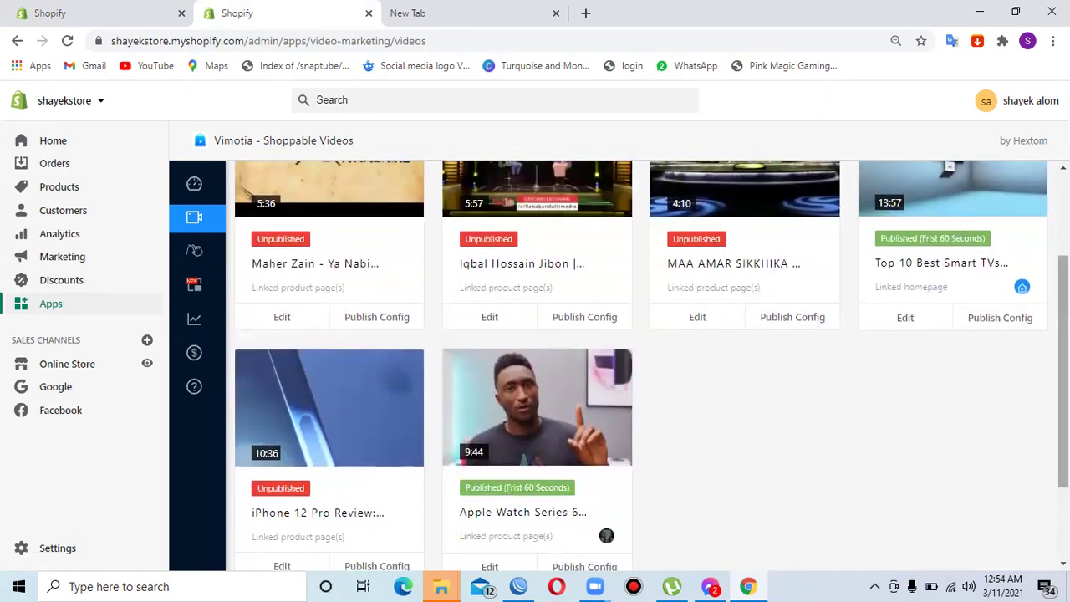
scroll(1062, 376, up, 2)
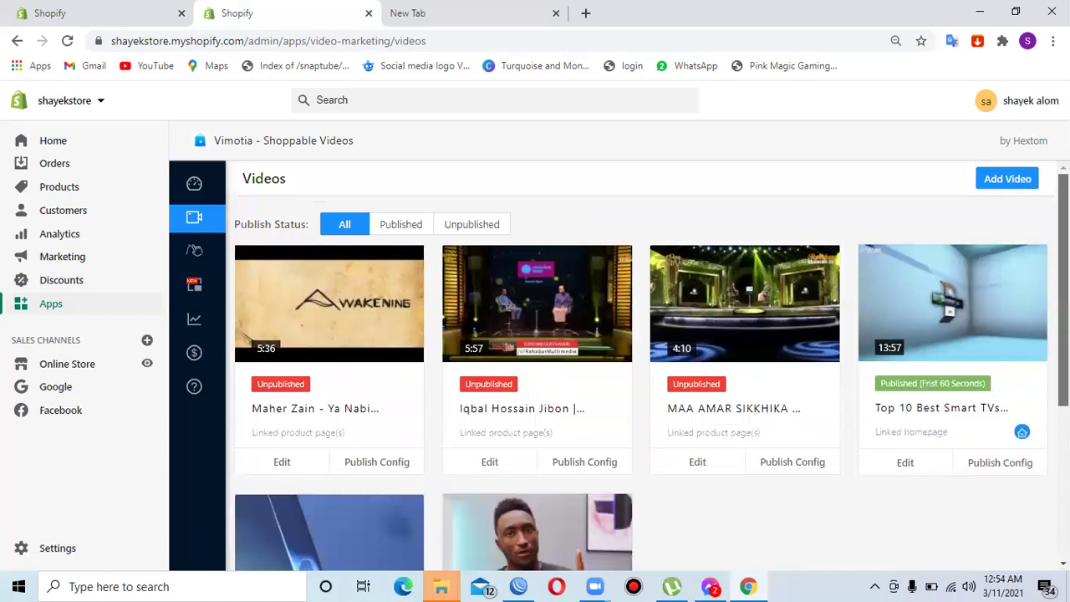
In the publish configuration of the Maher Zain video, choose only Xiomi Laptop as the product page to show it on.
click(372, 462)
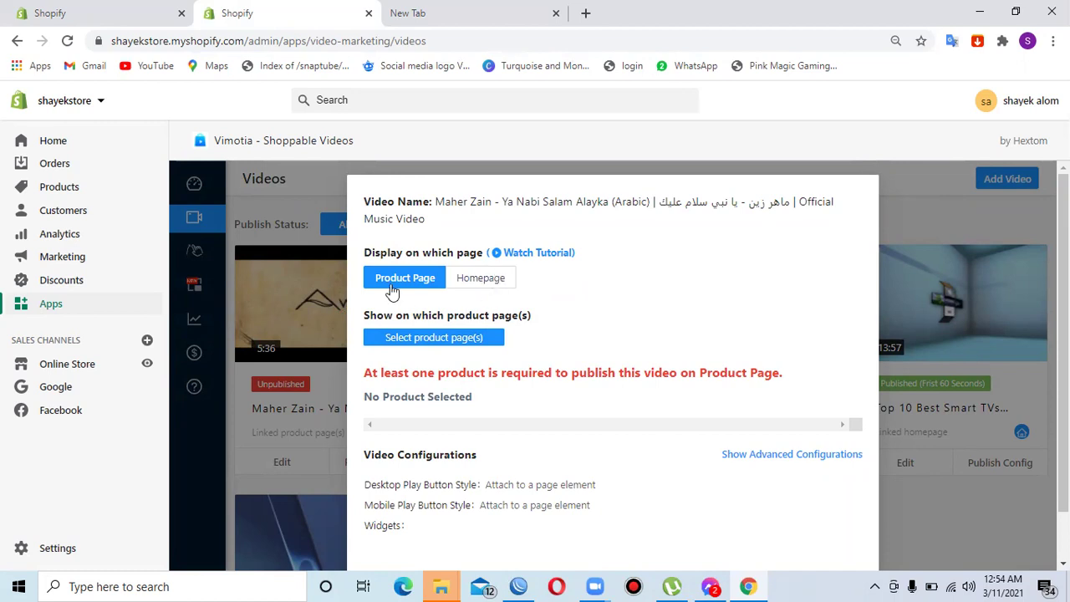
click(458, 340)
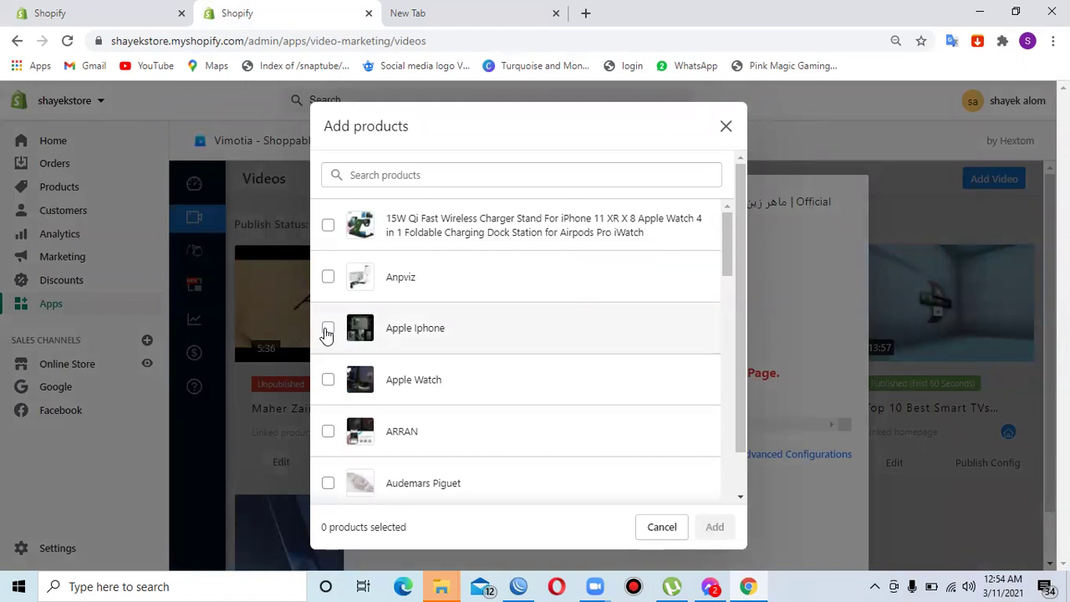
click(327, 331)
scroll(707, 382, down, 12)
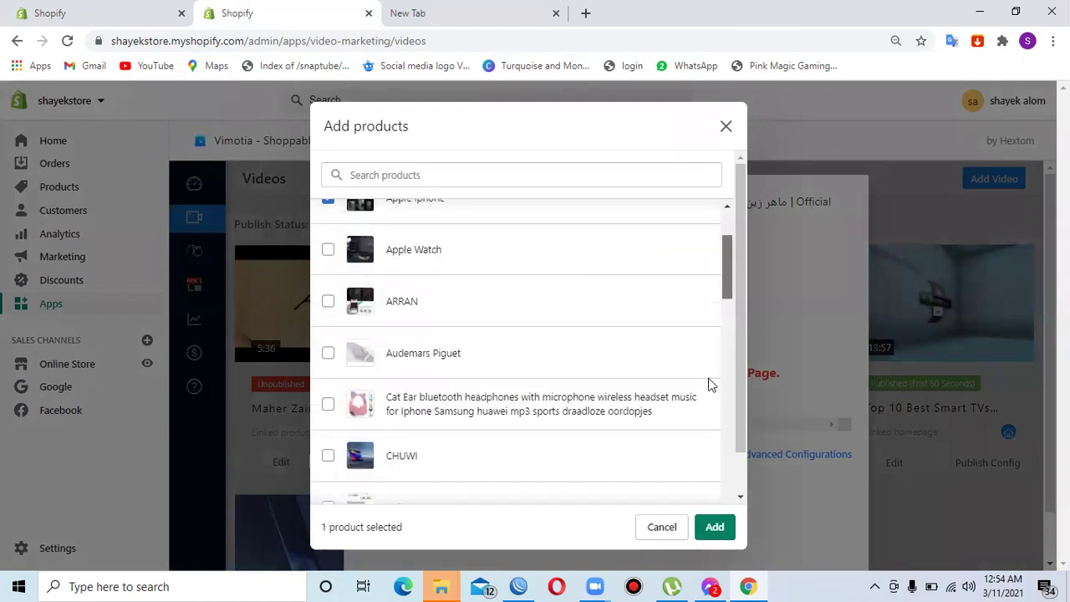
scroll(705, 500, down, 2)
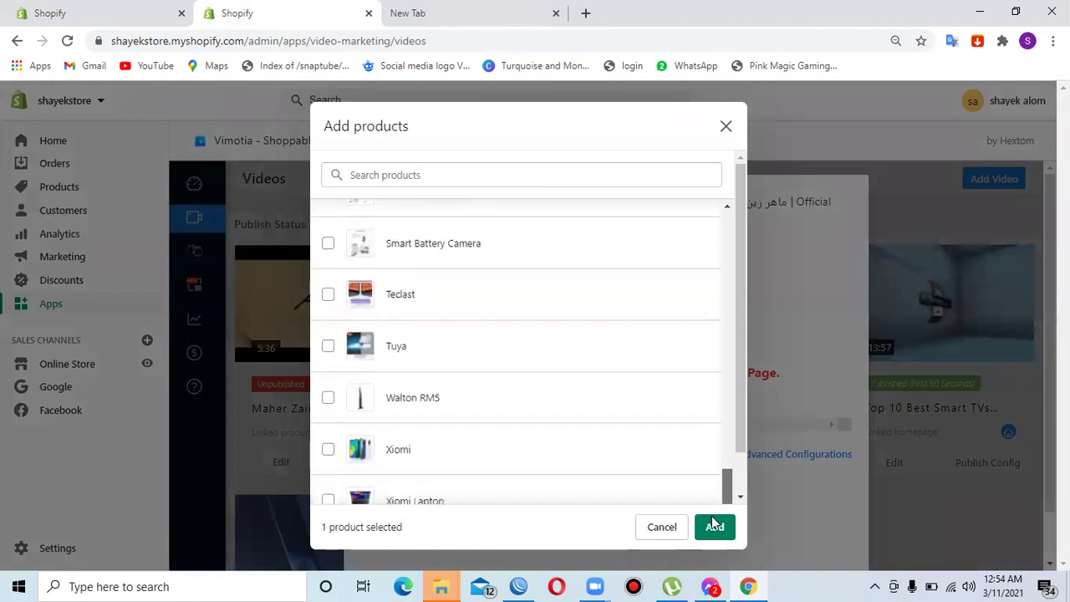
click(328, 474)
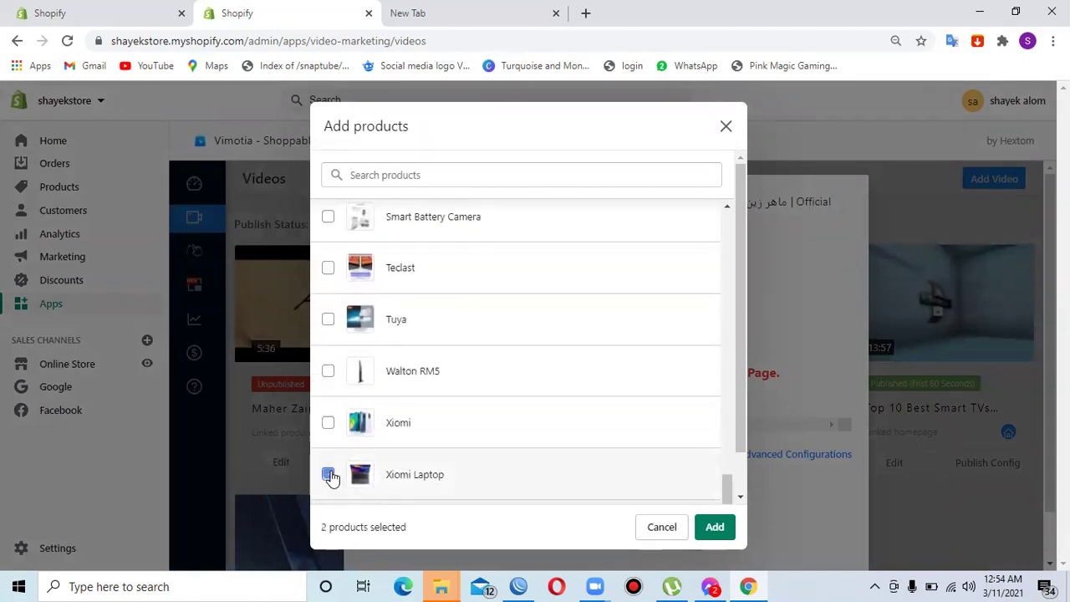
scroll(717, 380, up, 3)
scroll(711, 335, up, 10)
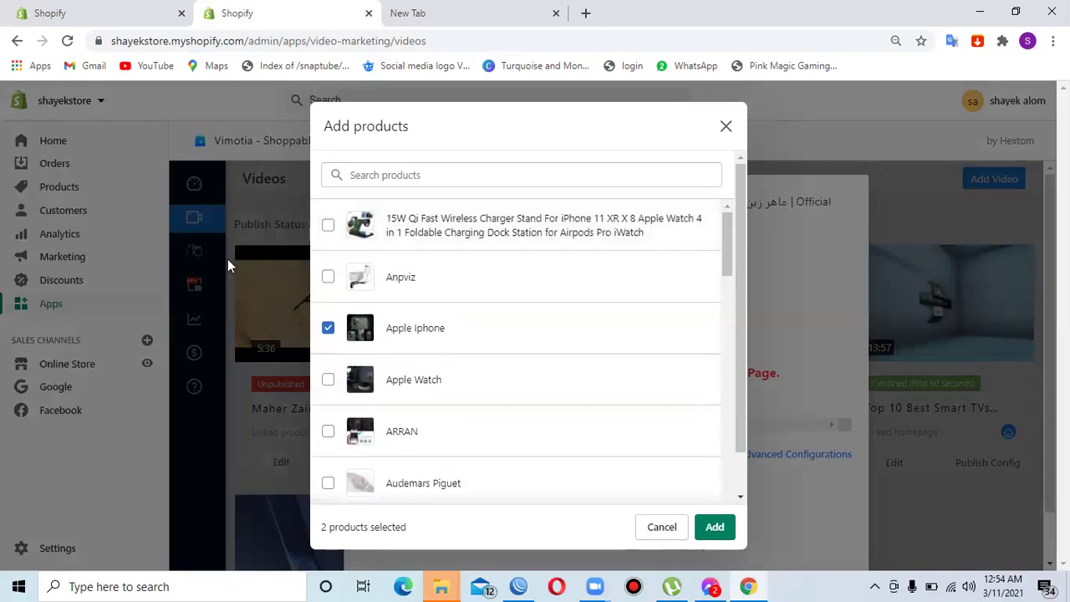
click(327, 330)
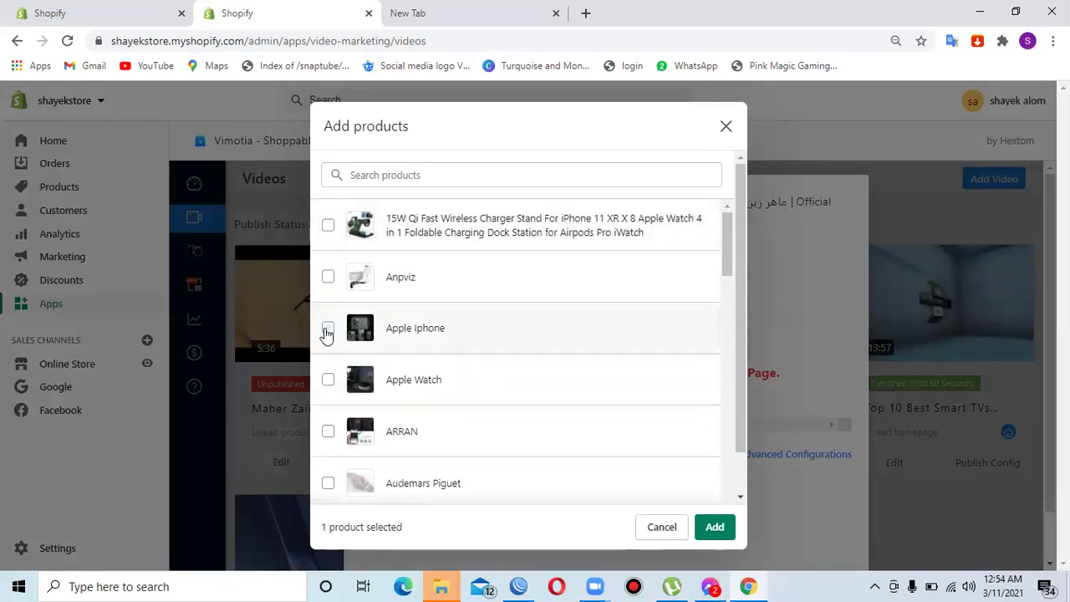
click(719, 525)
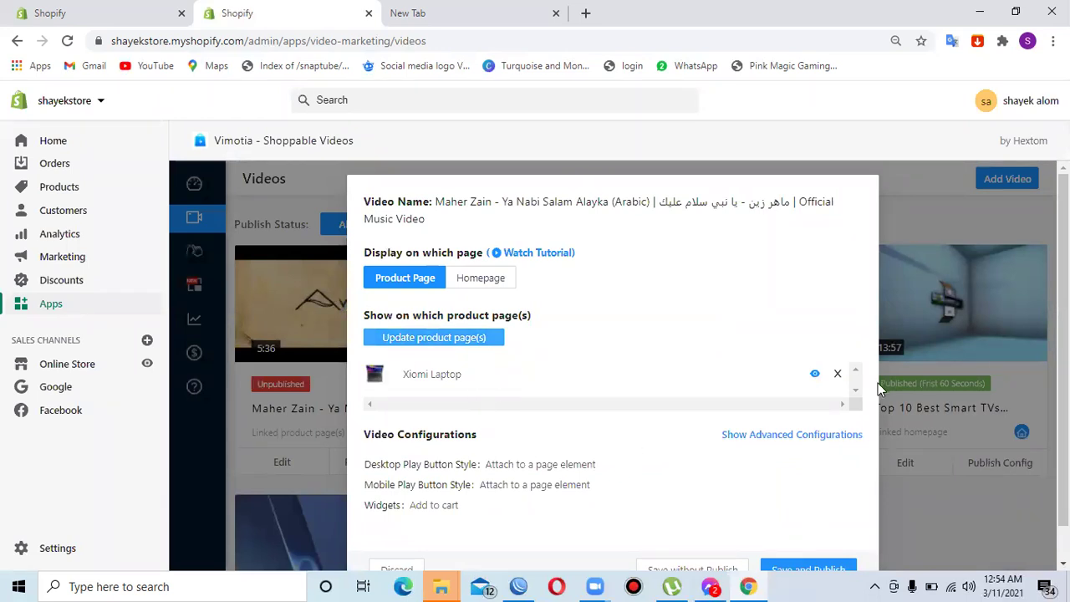
Save and publish the Maher Zain video, accepting that only its first 60 seconds are published.
scroll(800, 500, down, 1)
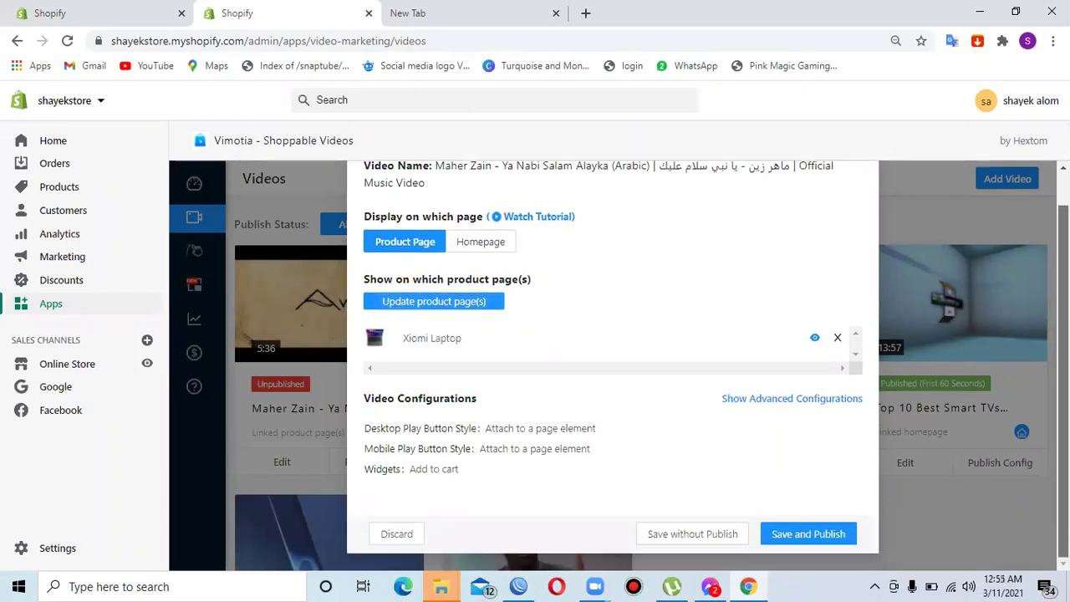
click(815, 535)
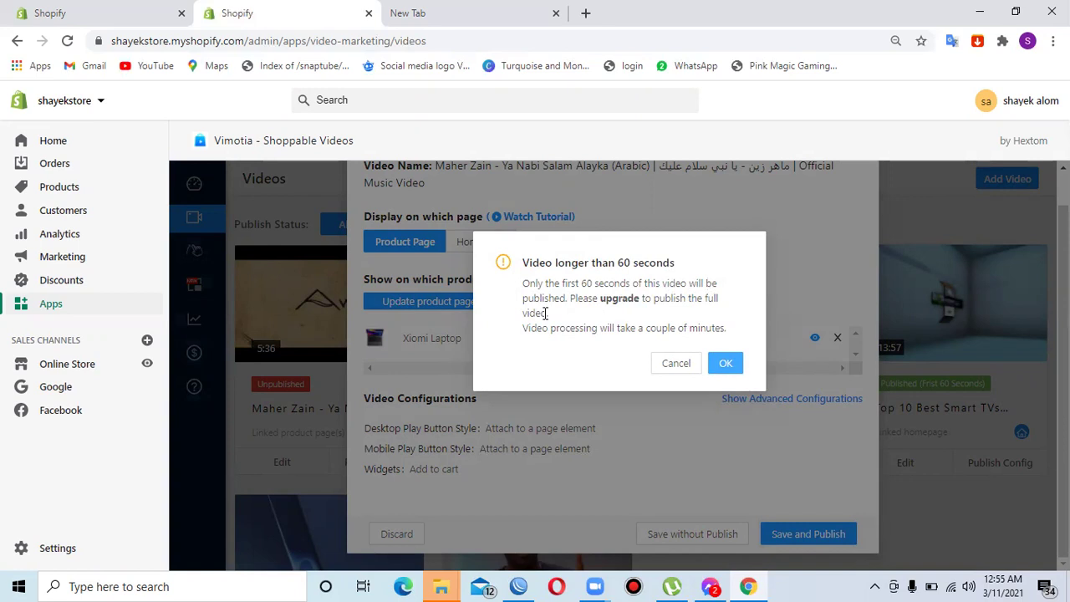
click(728, 362)
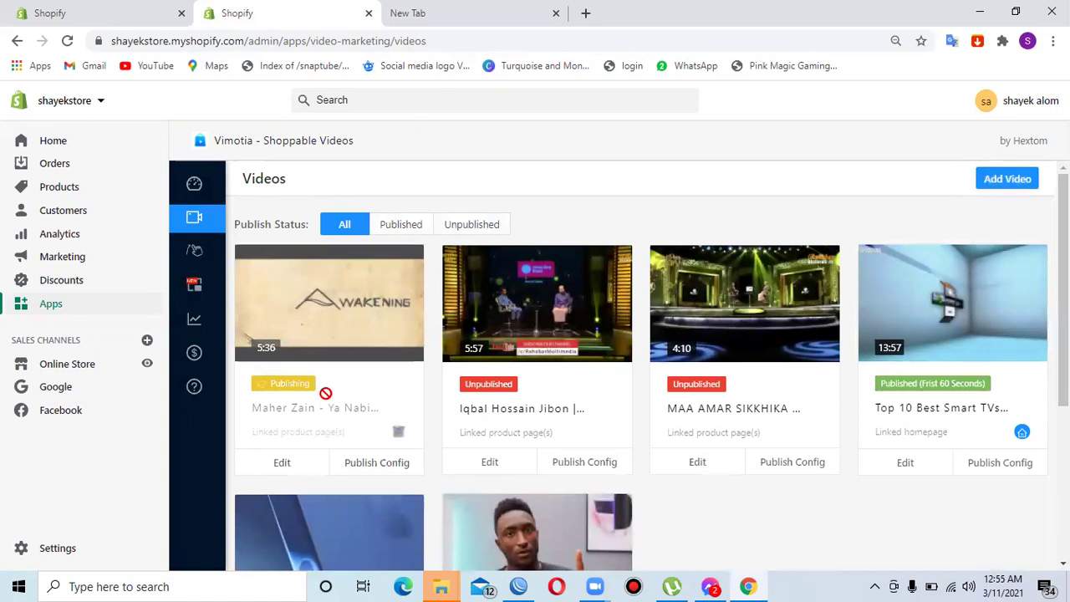
Open the publish configuration of the Hasbi Rabbi video and set it to display on the Homepage.
click(610, 466)
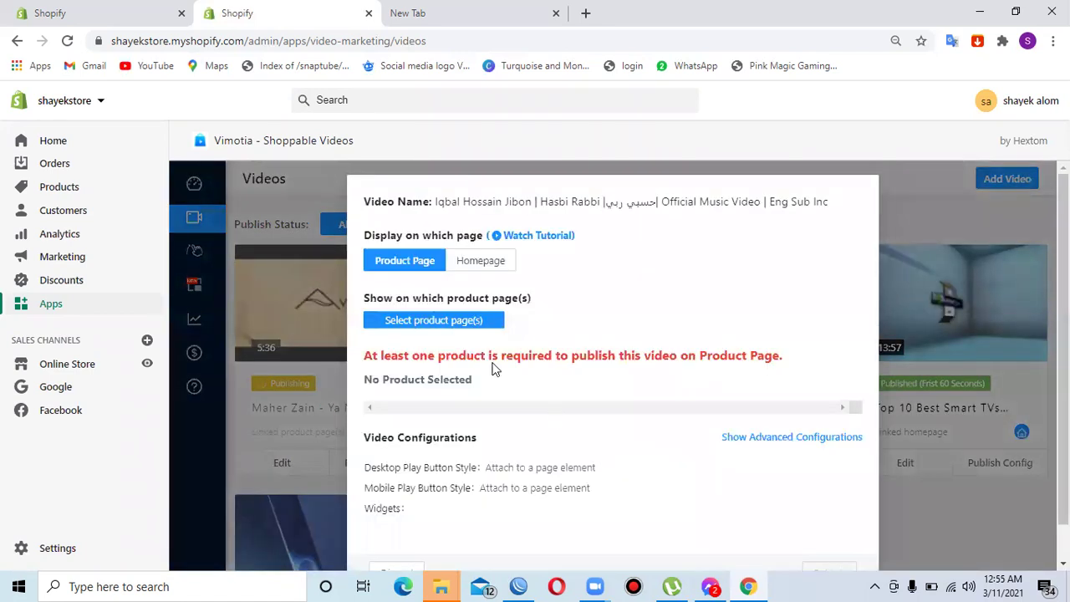
click(493, 260)
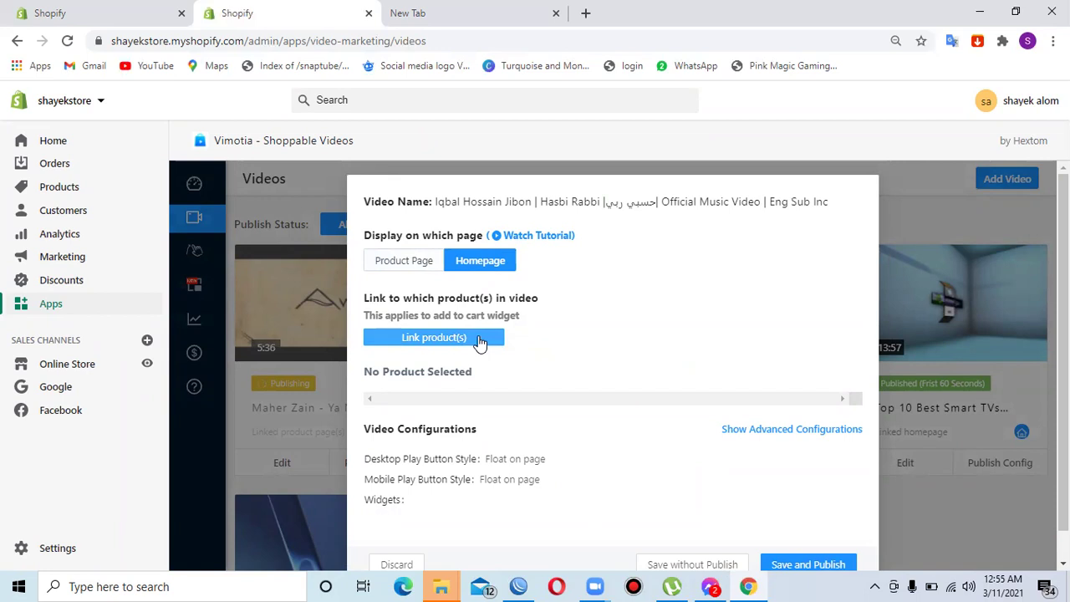
Open the storefront shahedul.tk in the empty browser tab.
click(425, 10)
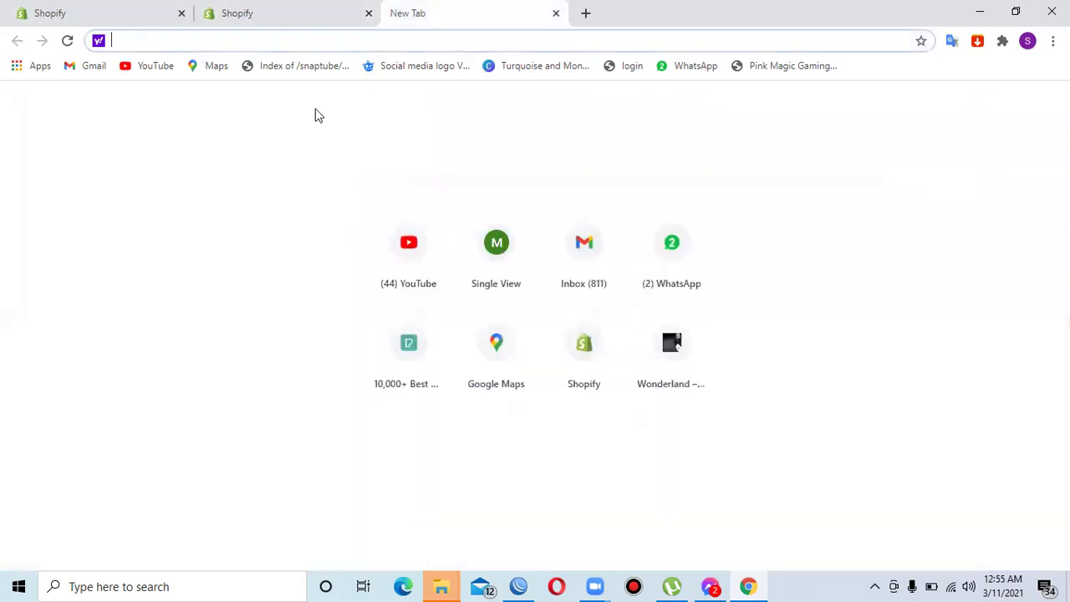
text(shahedul)
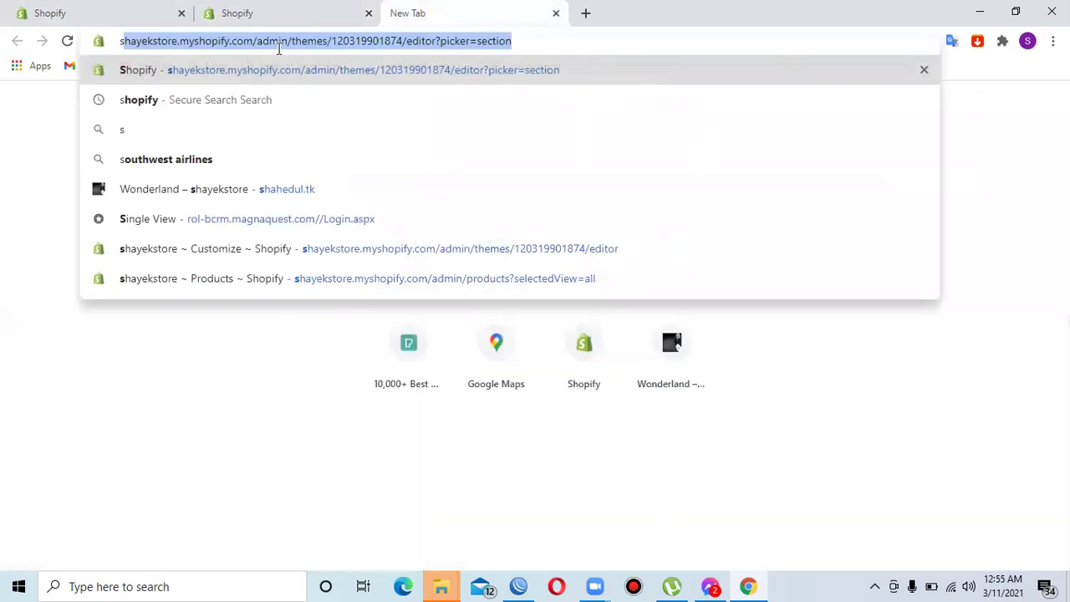
text(.tk)
key(Return)
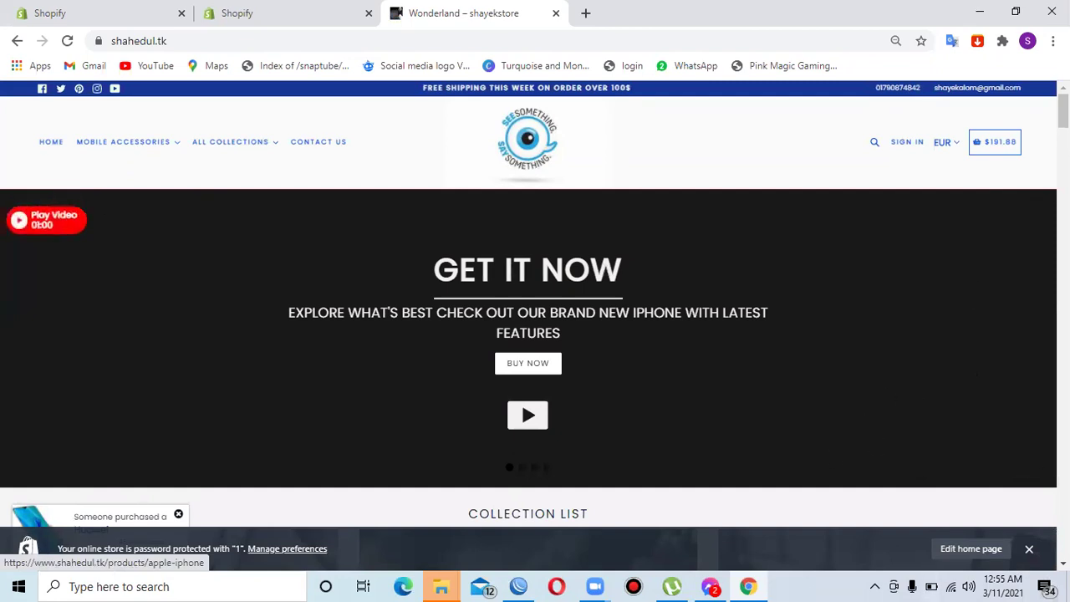
Play the floating homepage video on the storefront, switch between the two videos, mute the Apple Iphone one and pause the smart TV one.
scroll(998, 289, down, 5)
scroll(948, 251, down, 2)
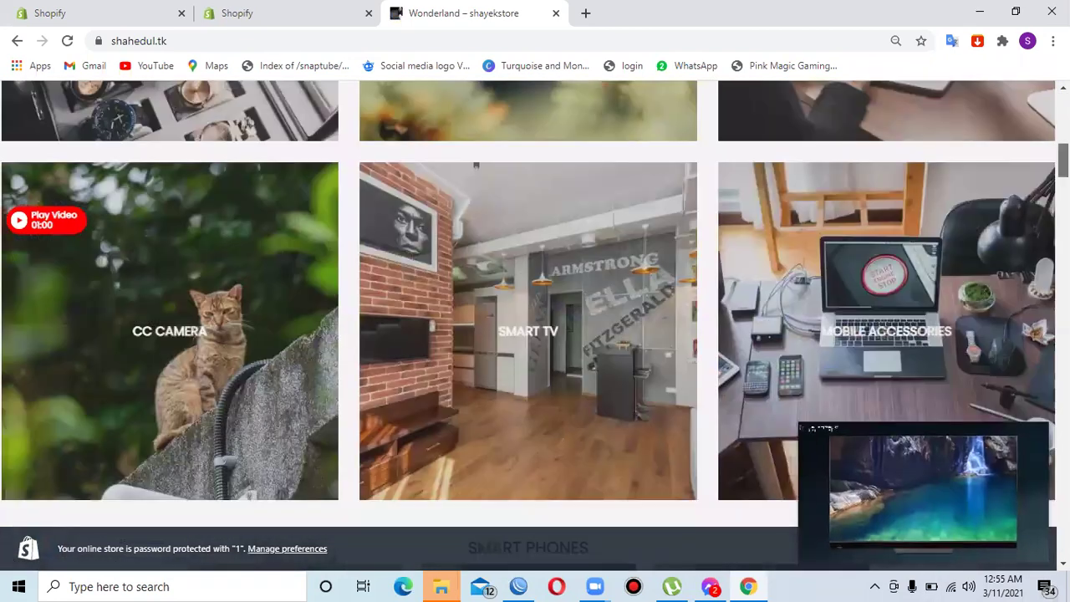
click(914, 458)
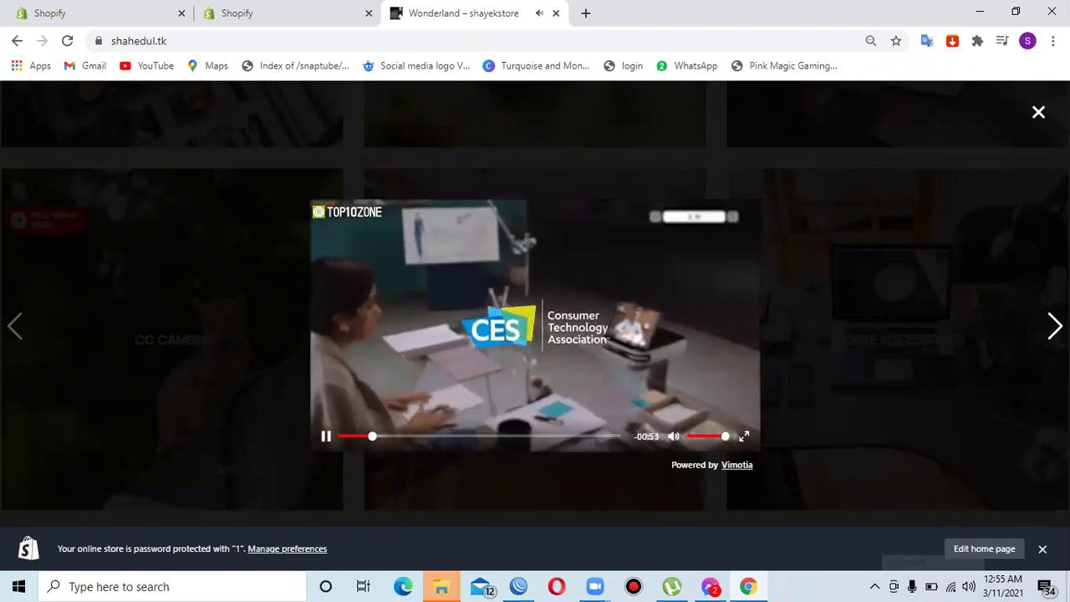
click(1054, 326)
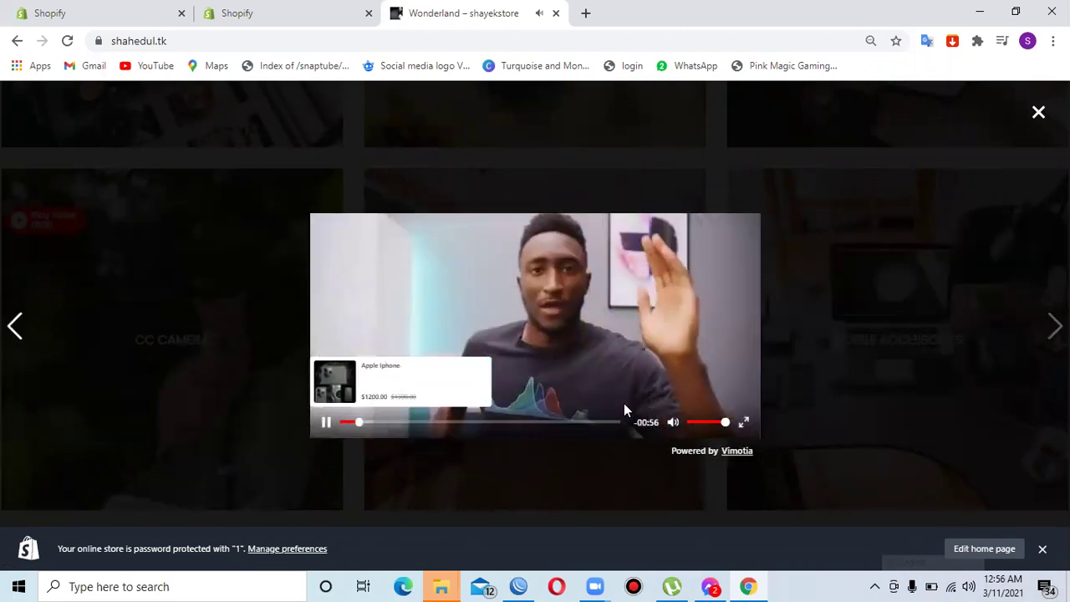
click(671, 423)
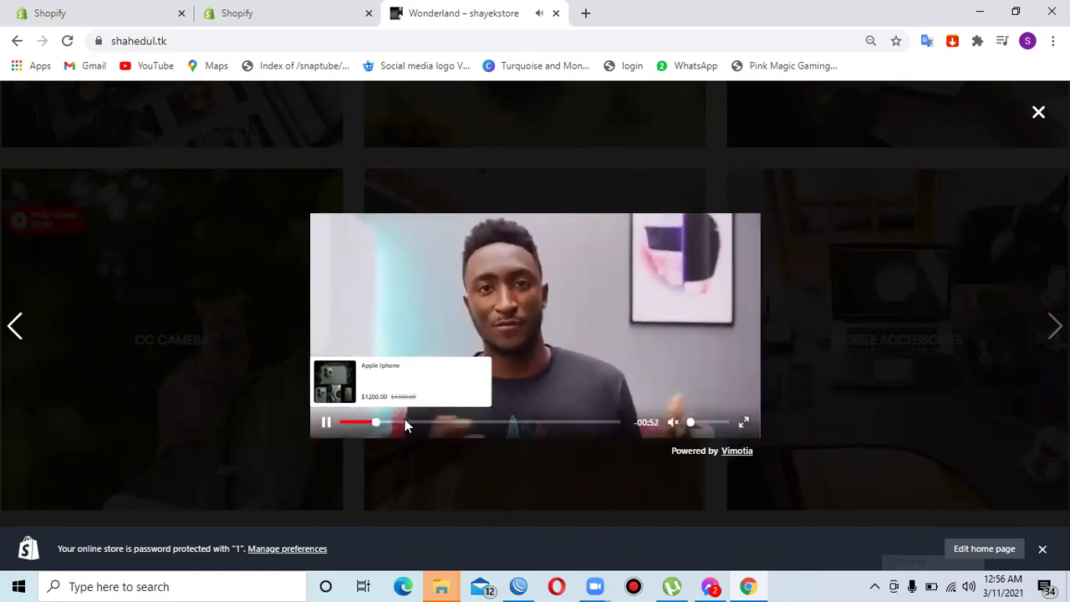
click(14, 327)
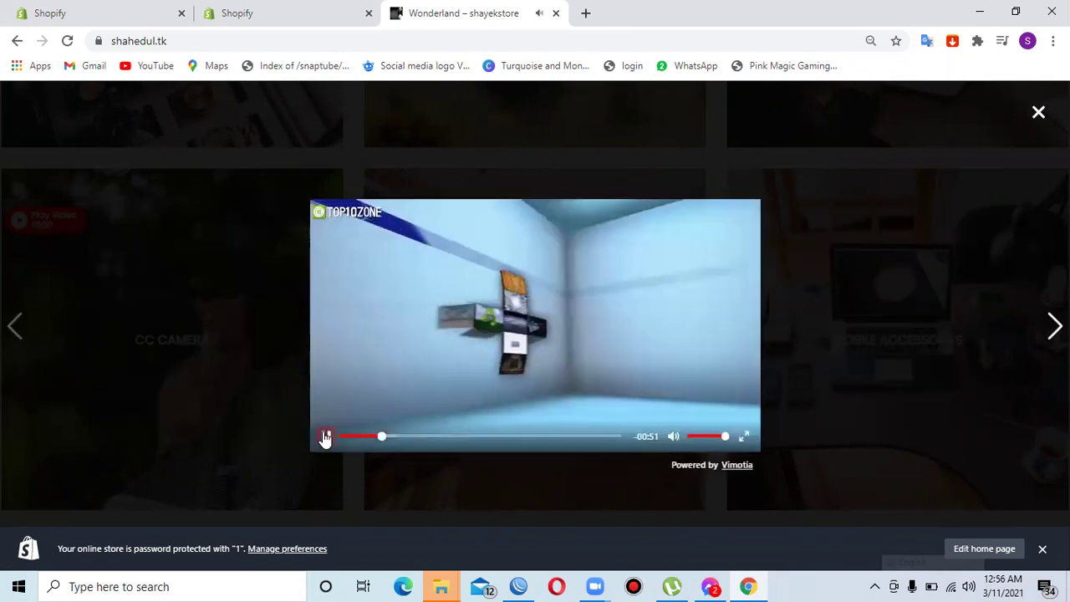
click(325, 436)
Return to Vimotia and link the Cat Ear bluetooth headphones product to the Hasbi Rabbi video.
click(201, 8)
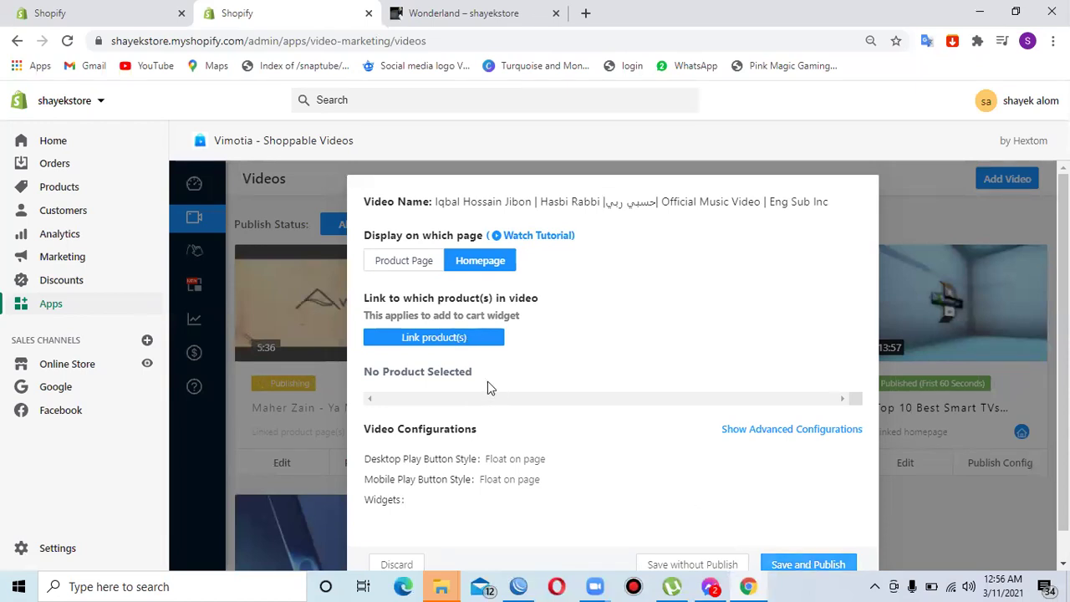
click(435, 338)
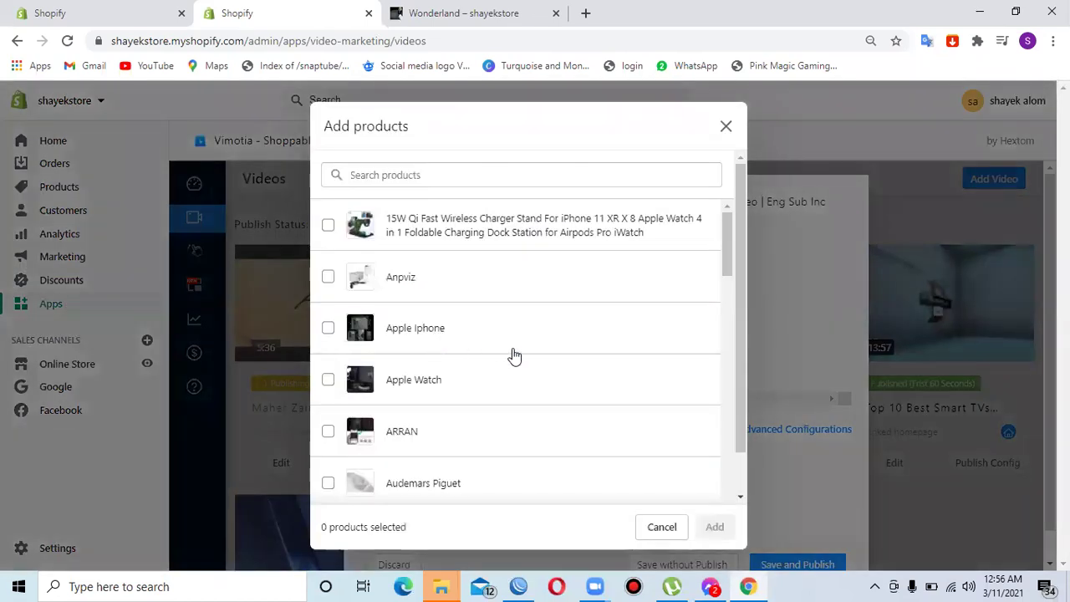
drag(724, 261, 726, 278)
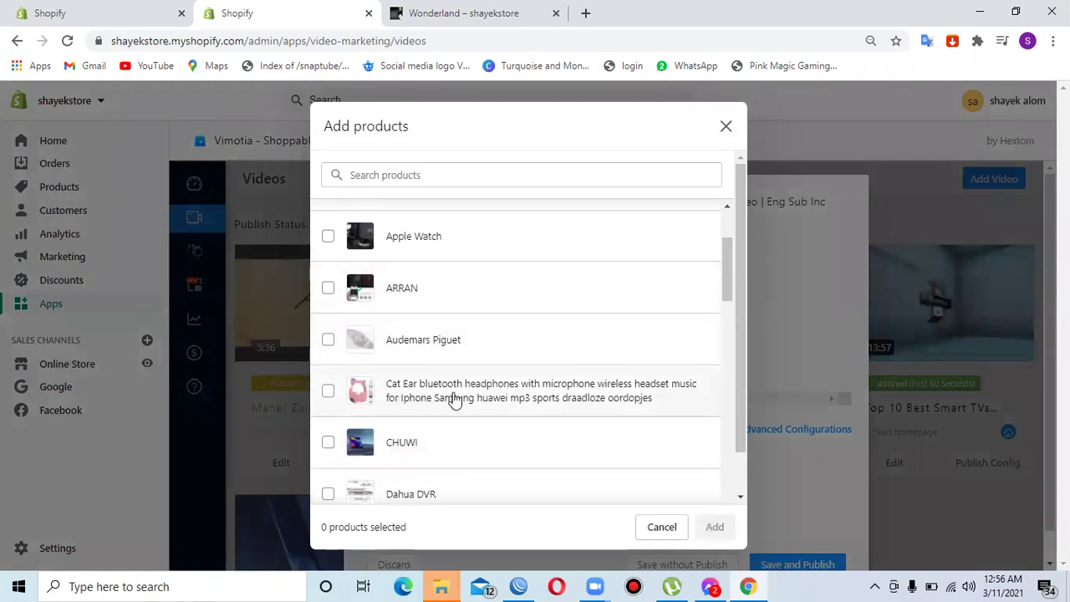
click(328, 390)
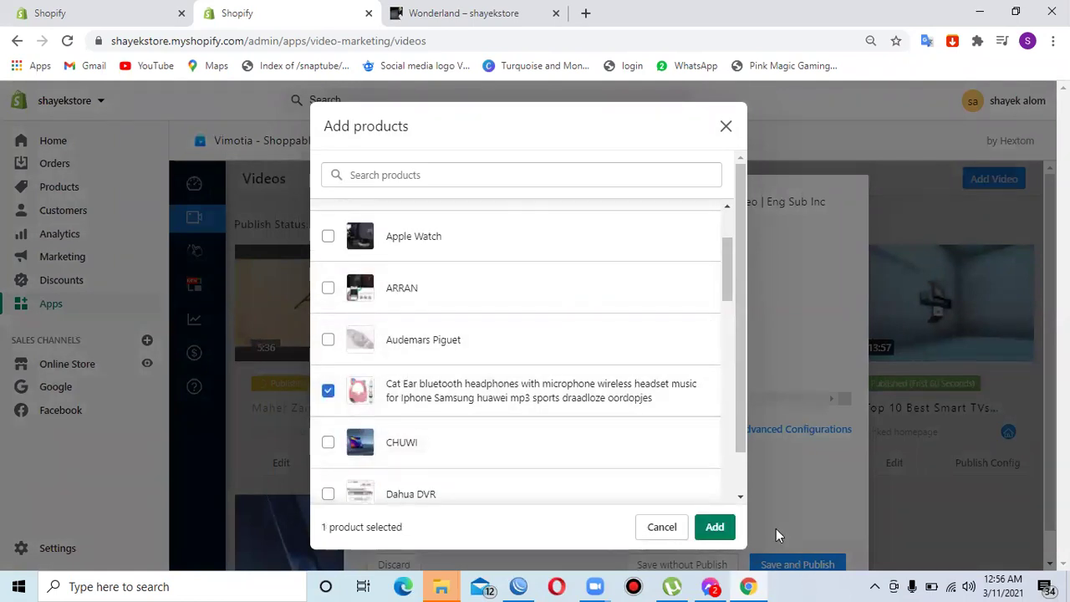
click(717, 529)
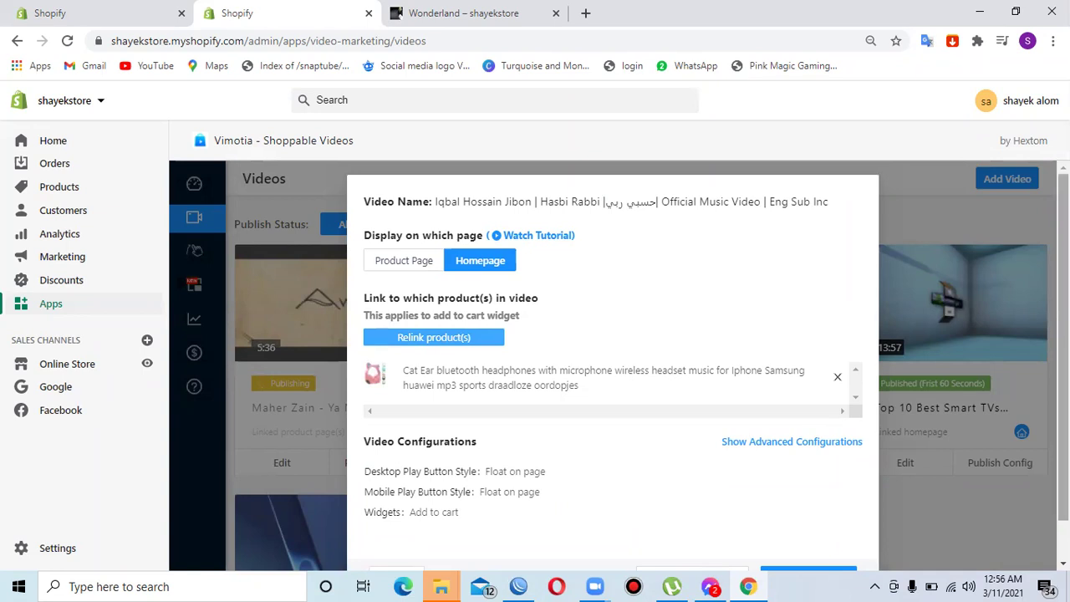
scroll(847, 372, down, 1)
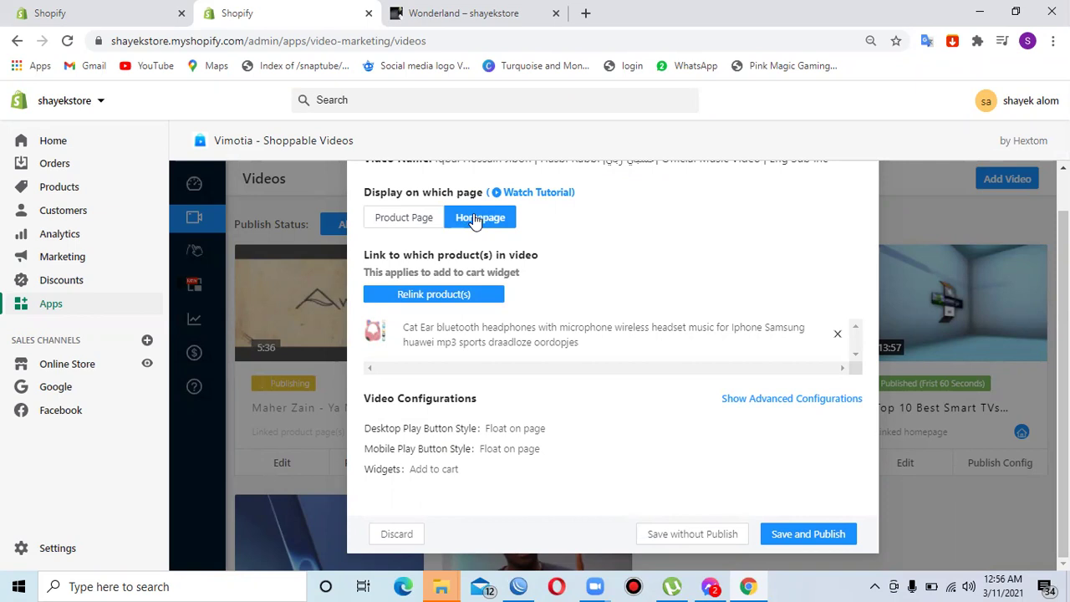
Open the Apple Iphone product page from the product card in the storefront's homepage video, and return to the Vimotia configuration.
click(475, 12)
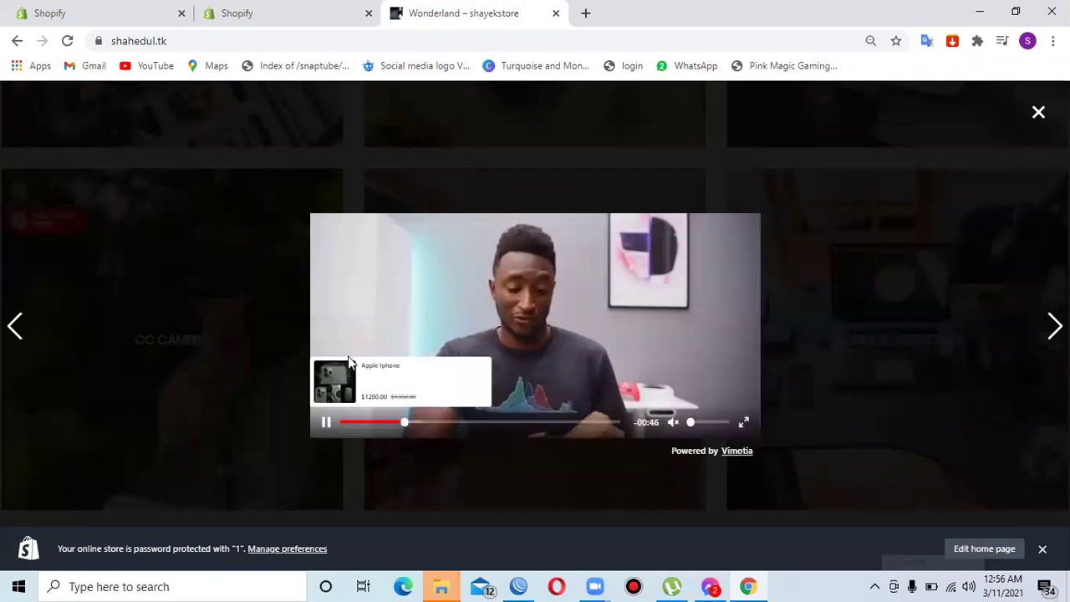
click(368, 397)
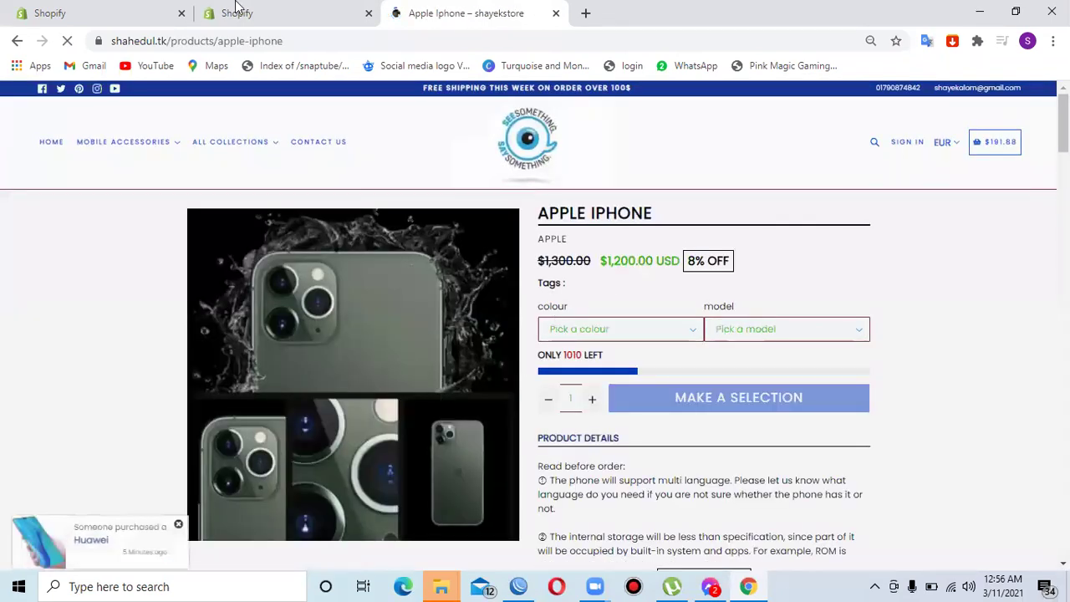
click(238, 13)
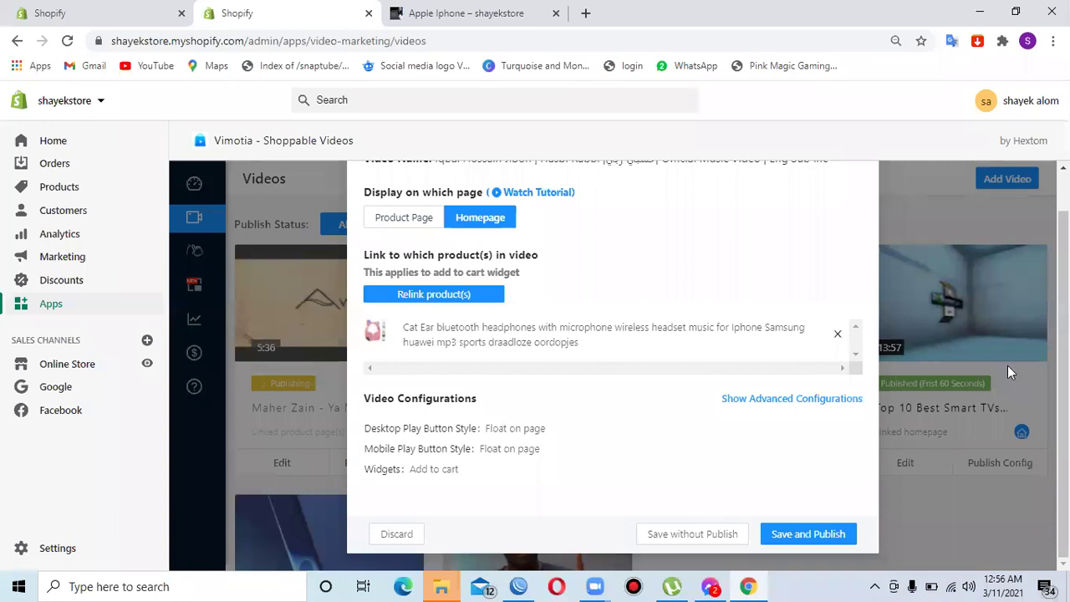
Relink the Hasbi Rabbi homepage video to the Anpviz product.
scroll(552, 412, up, 1)
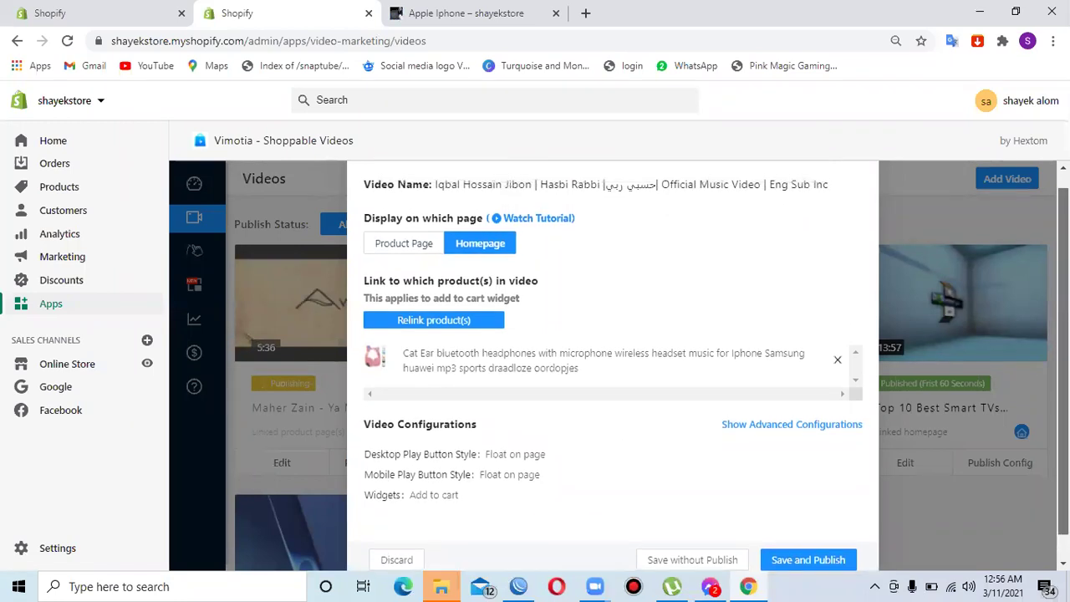
right_click(551, 413)
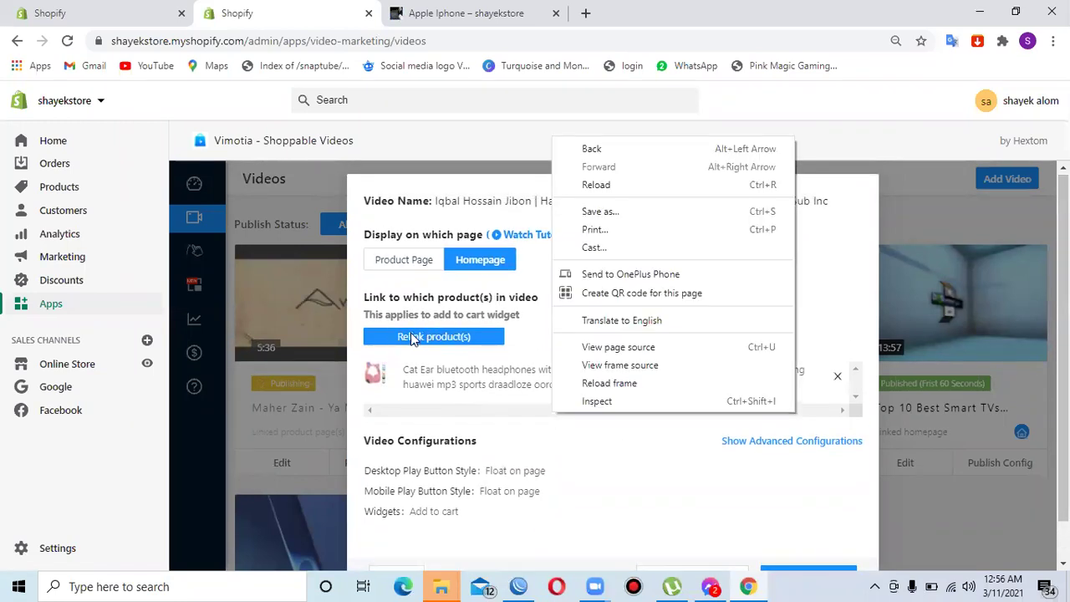
click(482, 291)
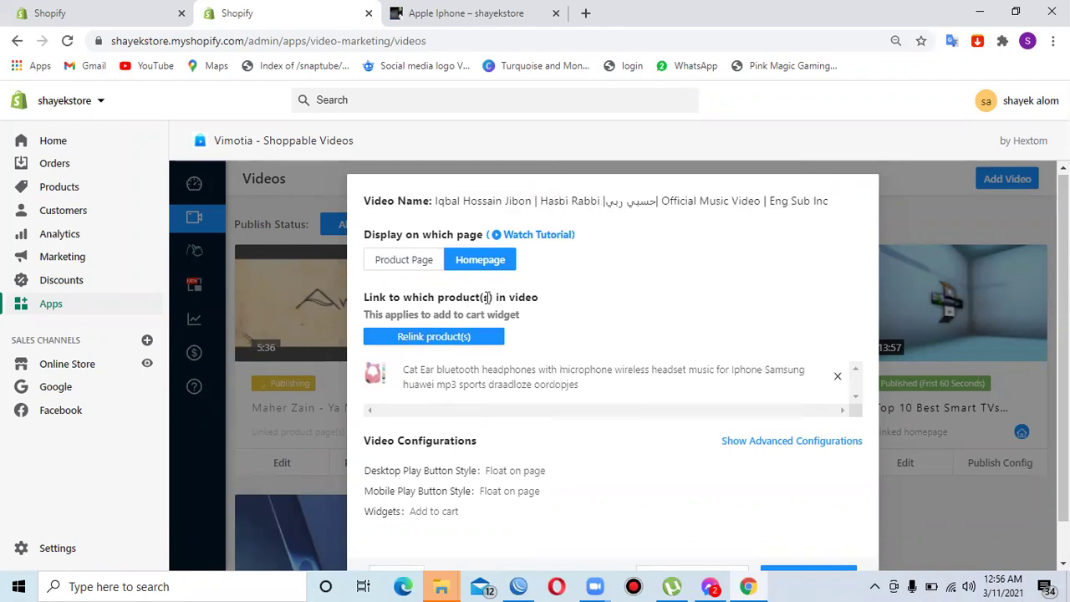
click(405, 338)
click(328, 281)
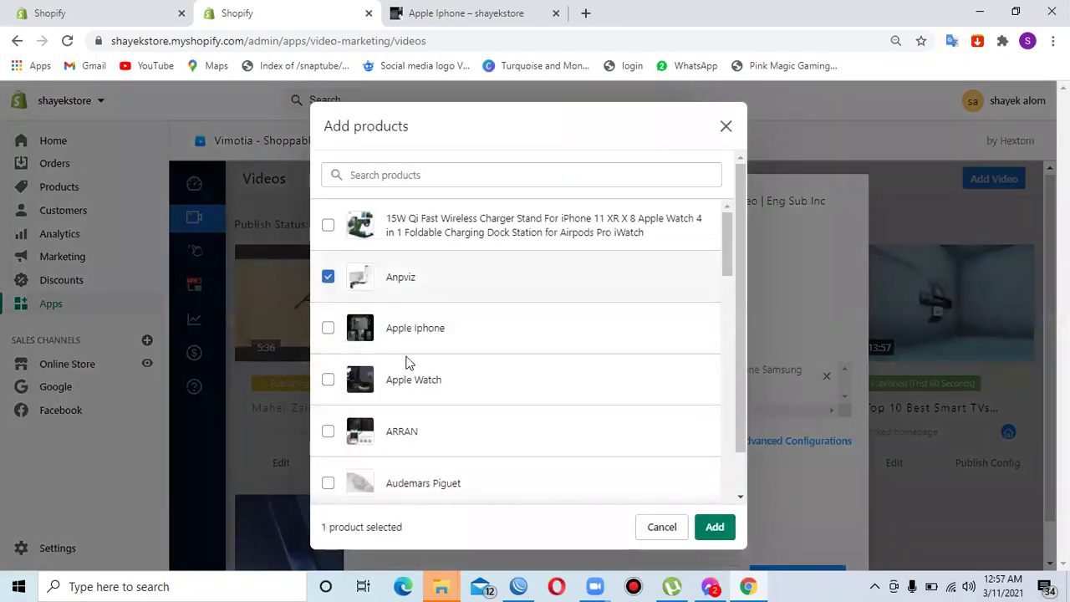
click(714, 526)
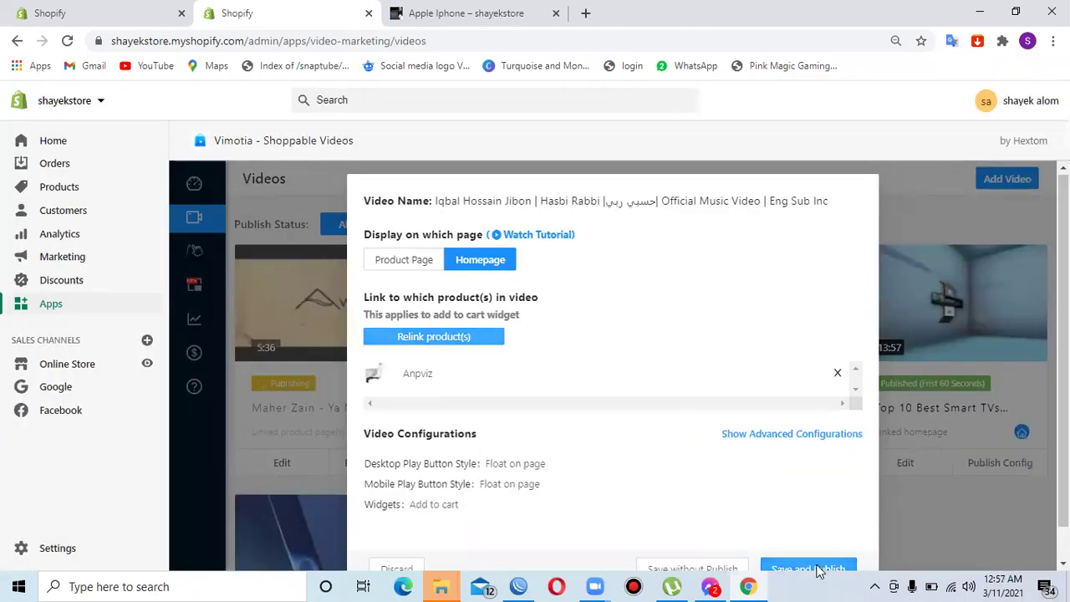
Save and publish the Hasbi Rabbi homepage video, accepting the 60-second limit.
click(812, 568)
click(723, 364)
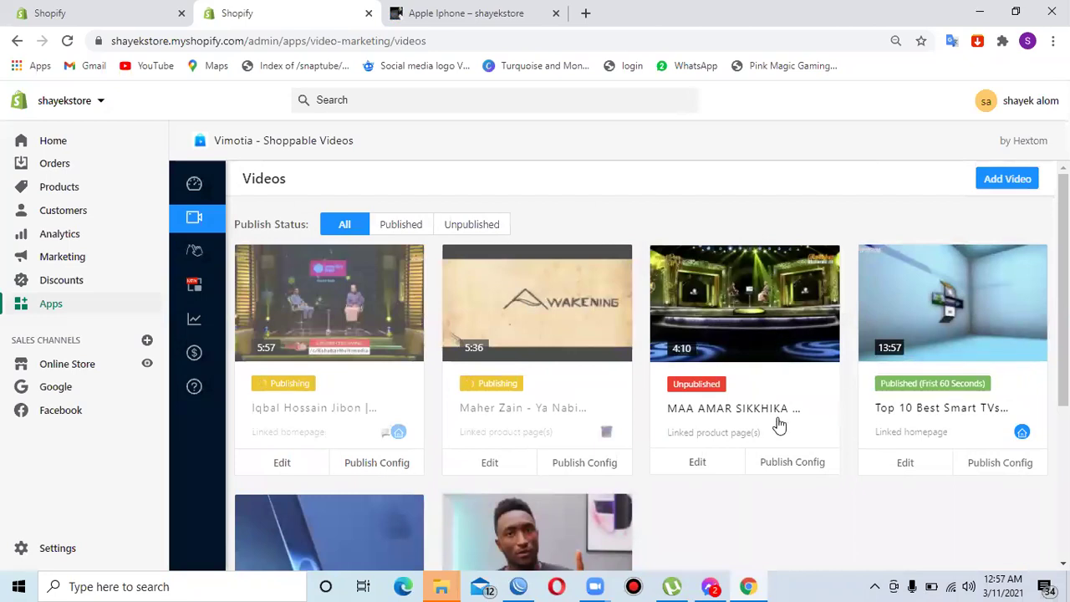
Open the MAA AMAR SIKKHIKA video for editing and resize it to the 3:4 format with the Fill crop.
click(697, 463)
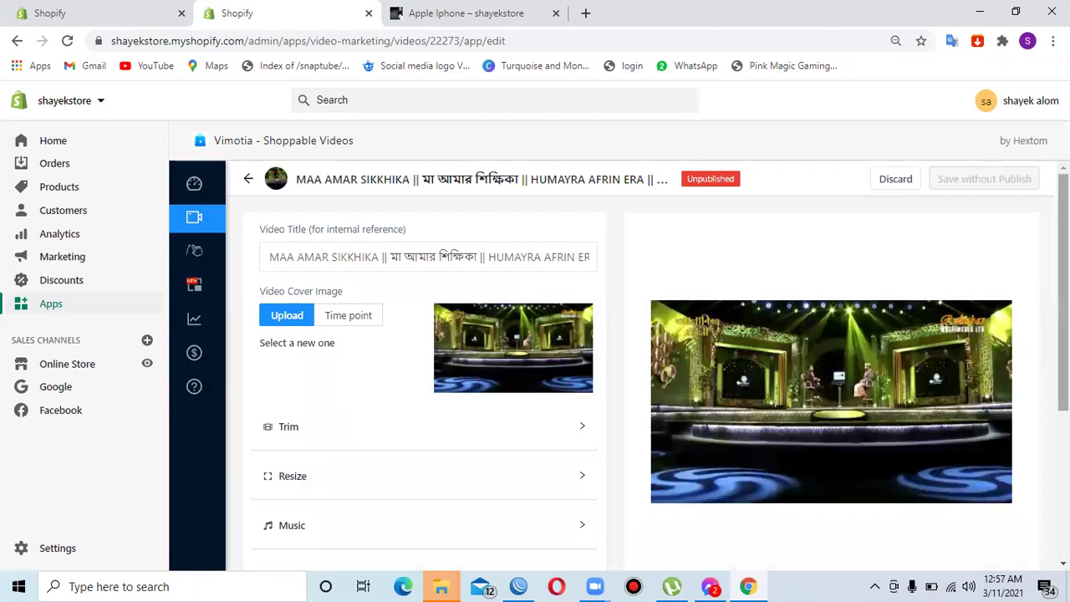
scroll(648, 367, down, 2)
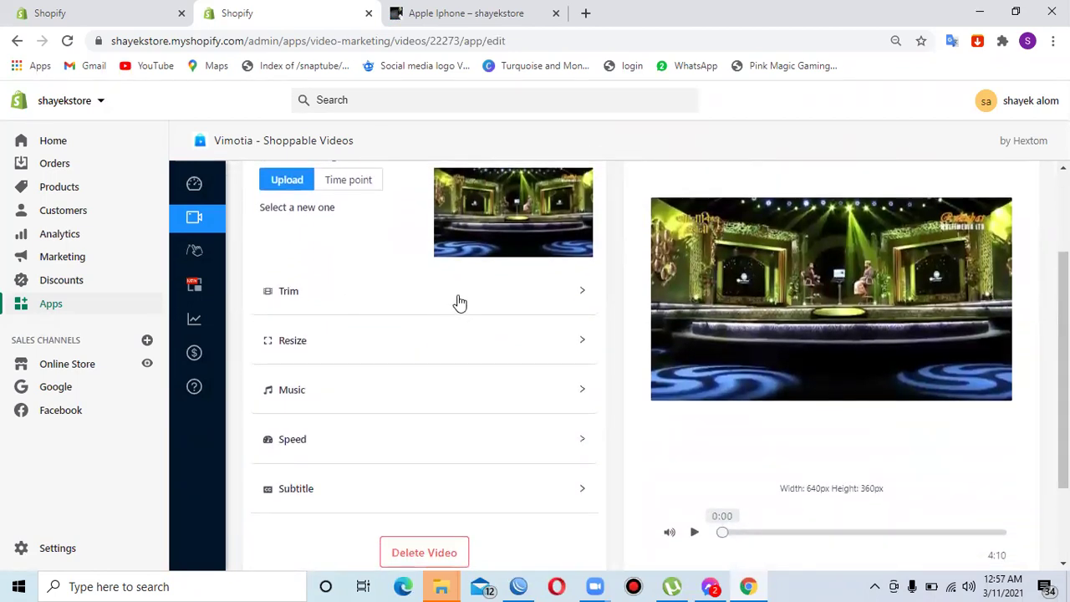
click(459, 303)
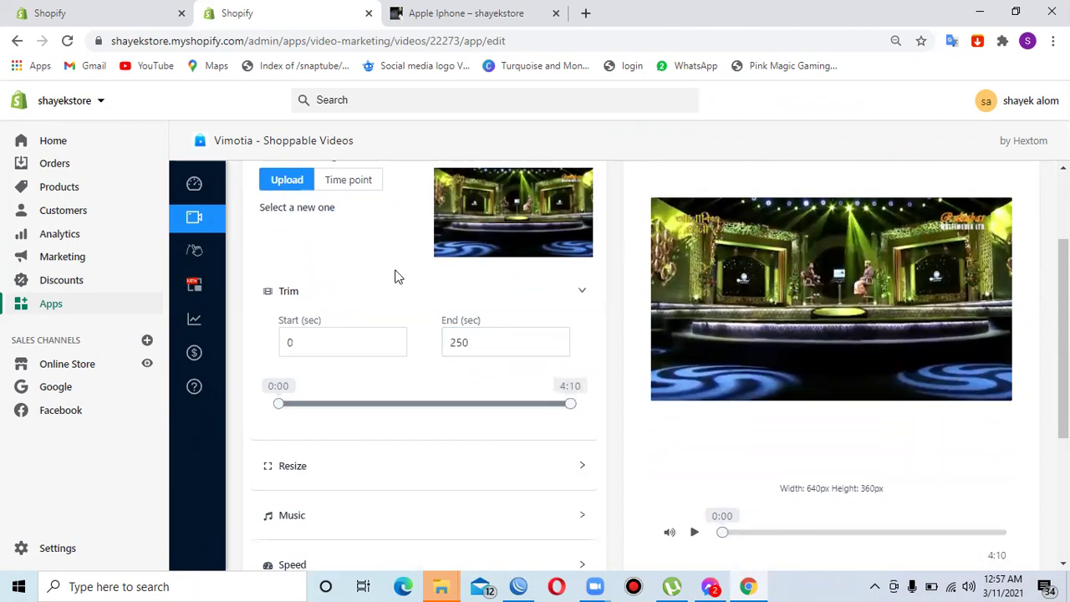
click(275, 473)
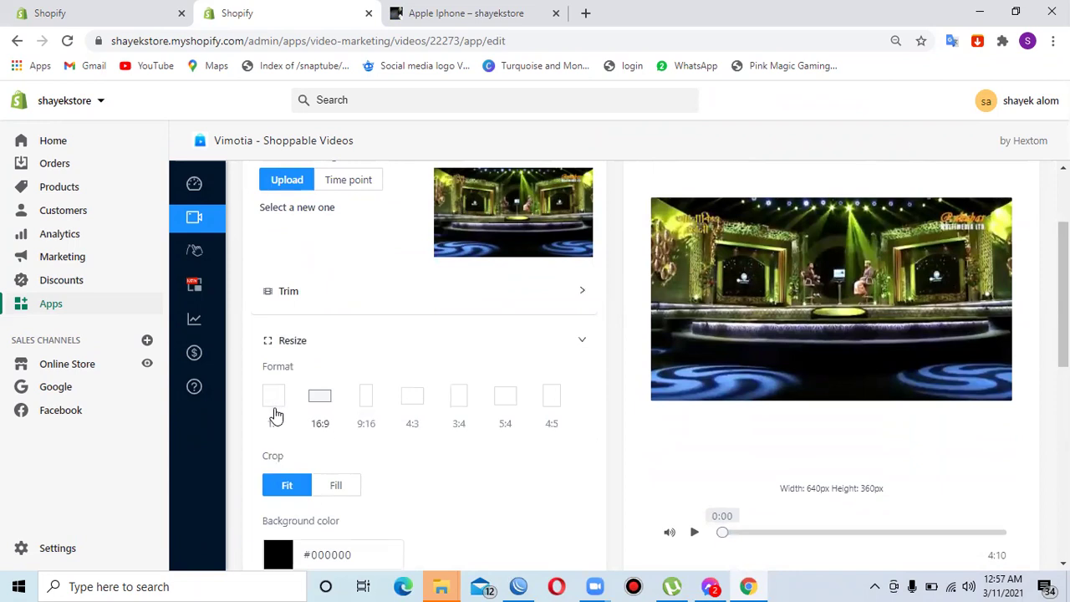
click(275, 397)
click(454, 401)
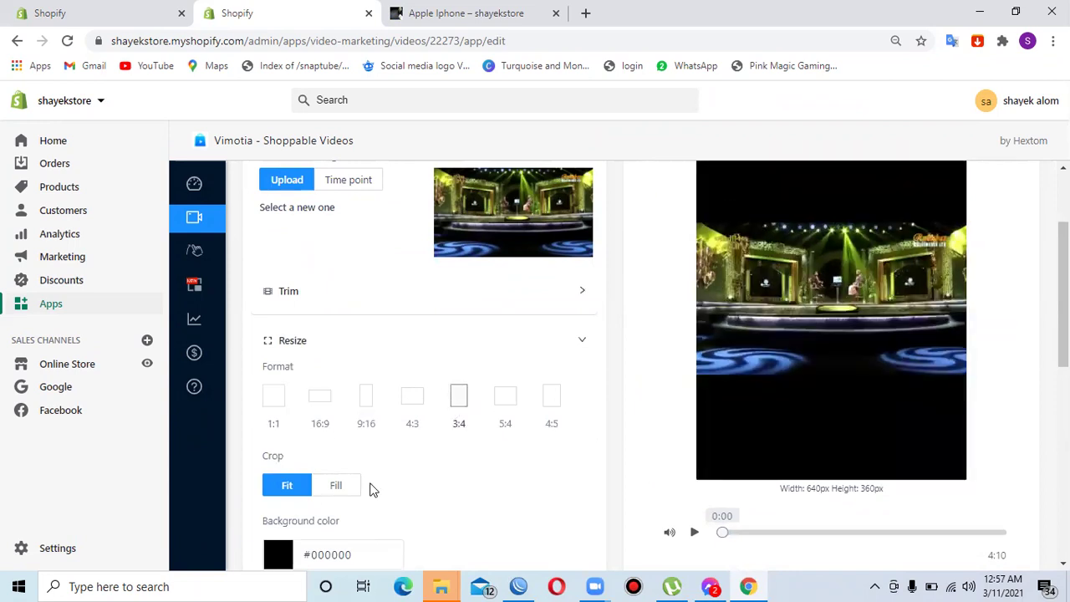
scroll(334, 393, down, 1)
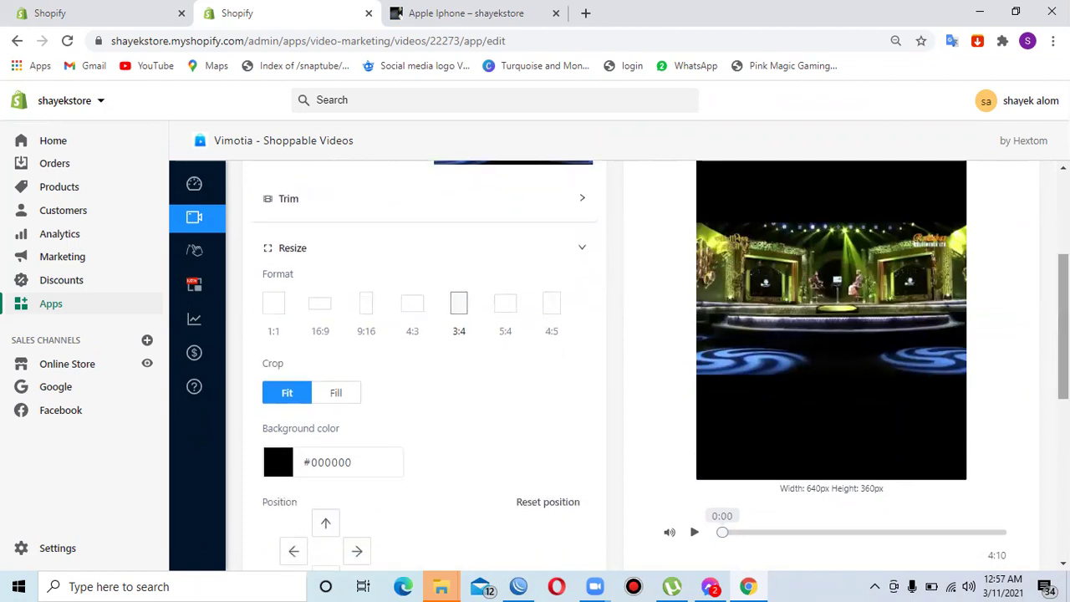
click(335, 394)
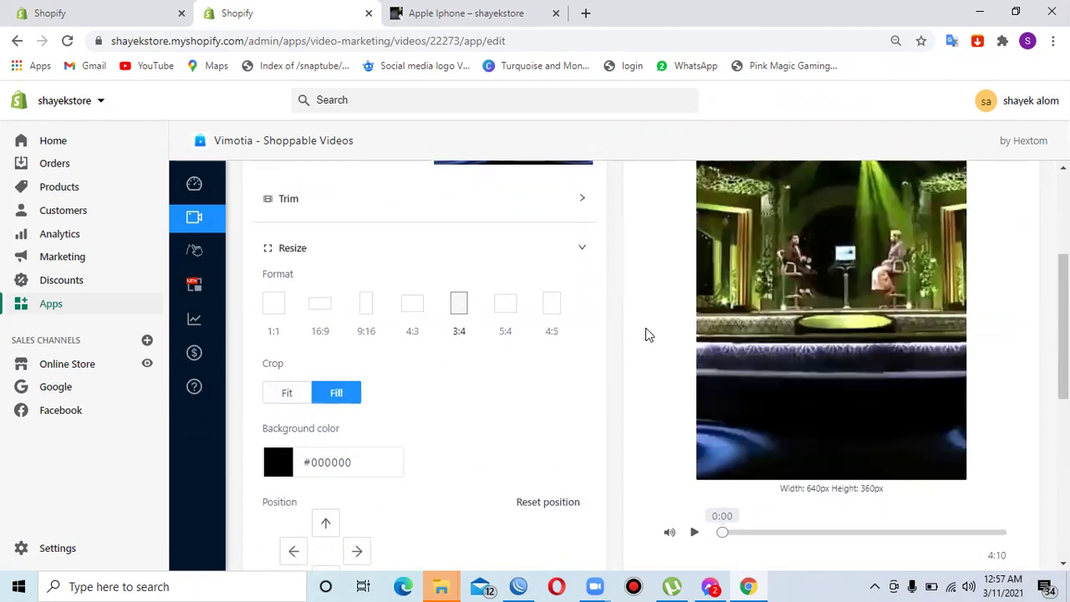
Set the resized video's background color to red, #EA2323.
click(277, 469)
drag(381, 401, 377, 346)
scroll(904, 334, down, 2)
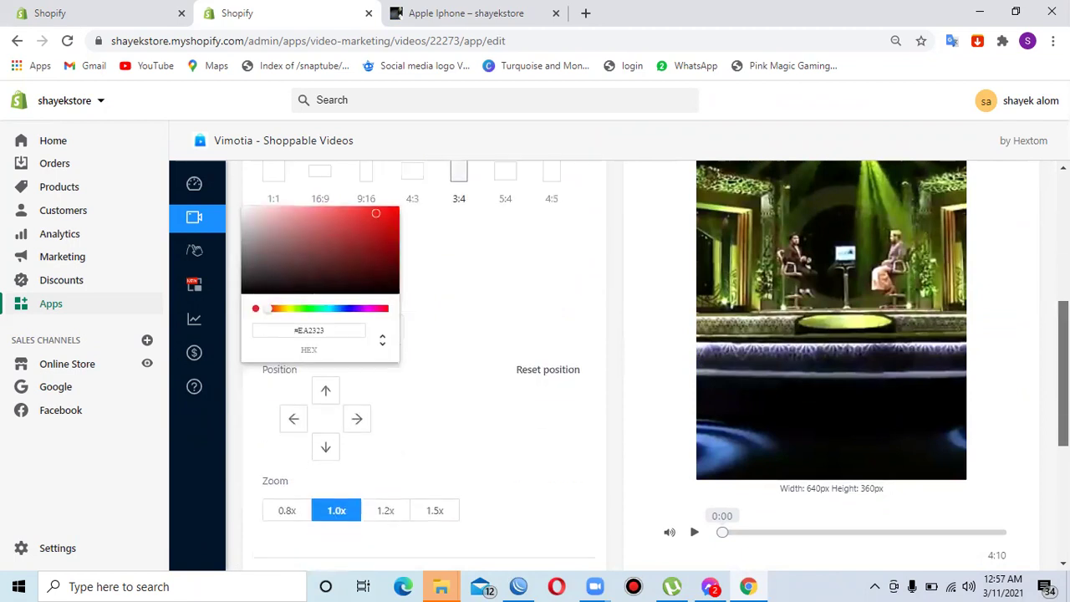
scroll(712, 303, down, 2)
click(439, 244)
Try shifting the video frame right and left and zooming it to 0.8x, and restore the centered position and 1.0x zoom.
click(358, 288)
click(289, 299)
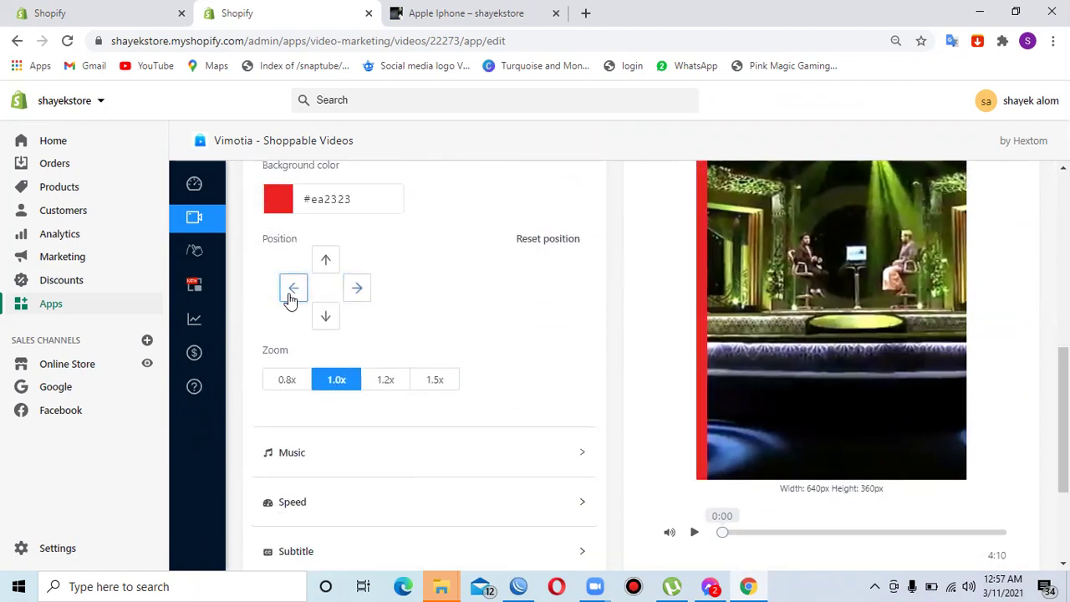
click(362, 298)
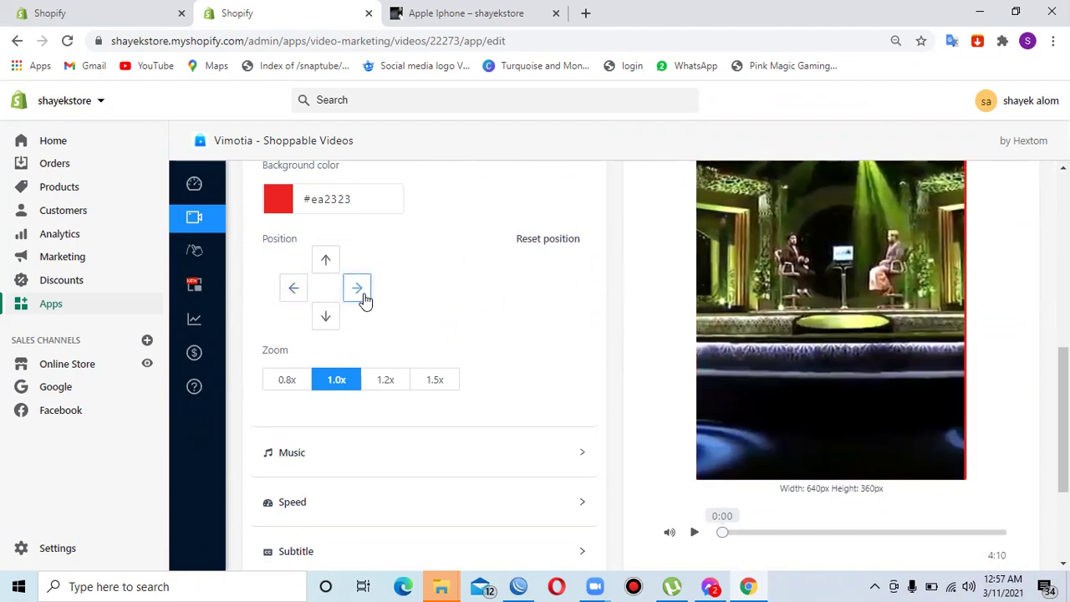
click(365, 300)
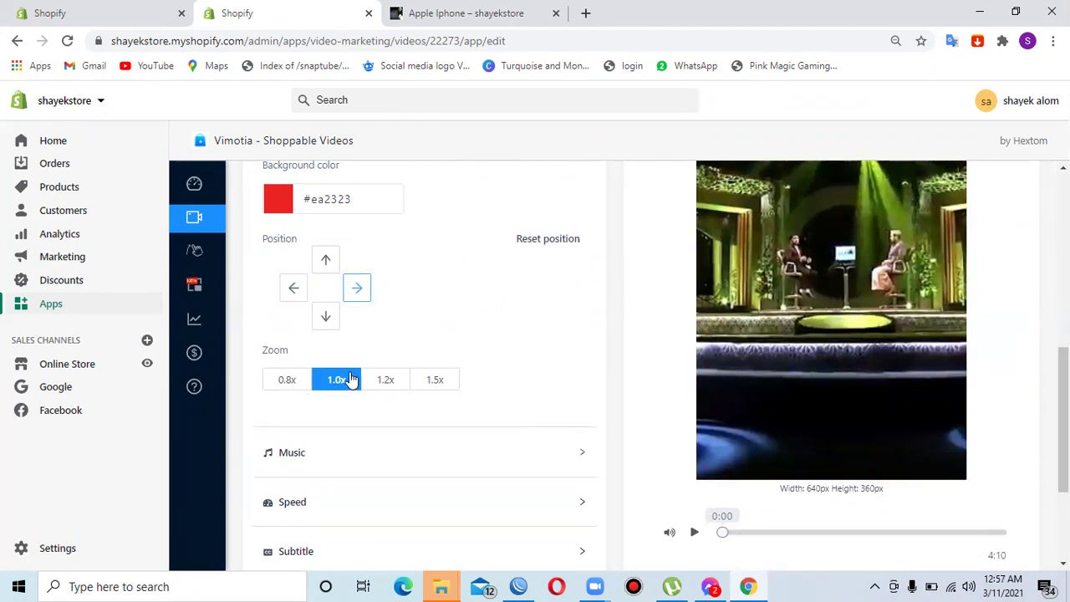
click(286, 381)
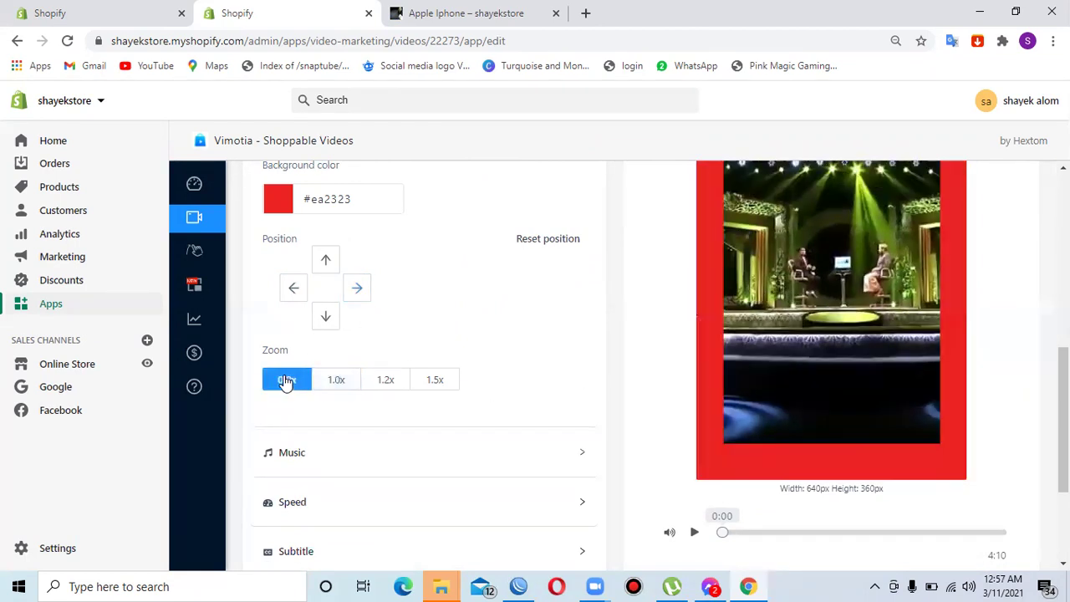
click(334, 385)
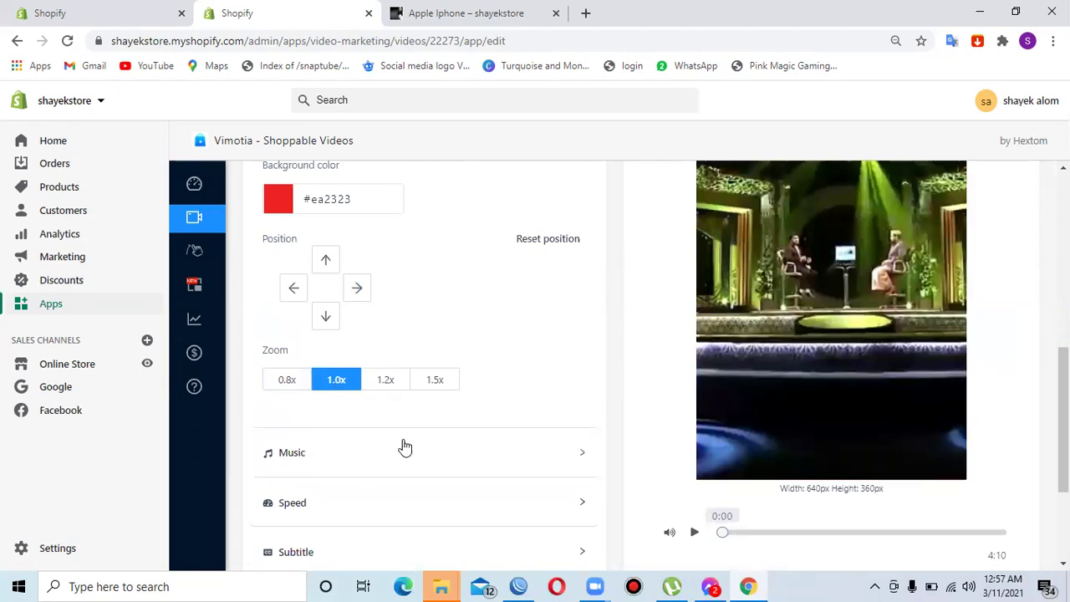
Mute the original sound in the video's music settings and return to the list of videos.
scroll(401, 447, down, 2)
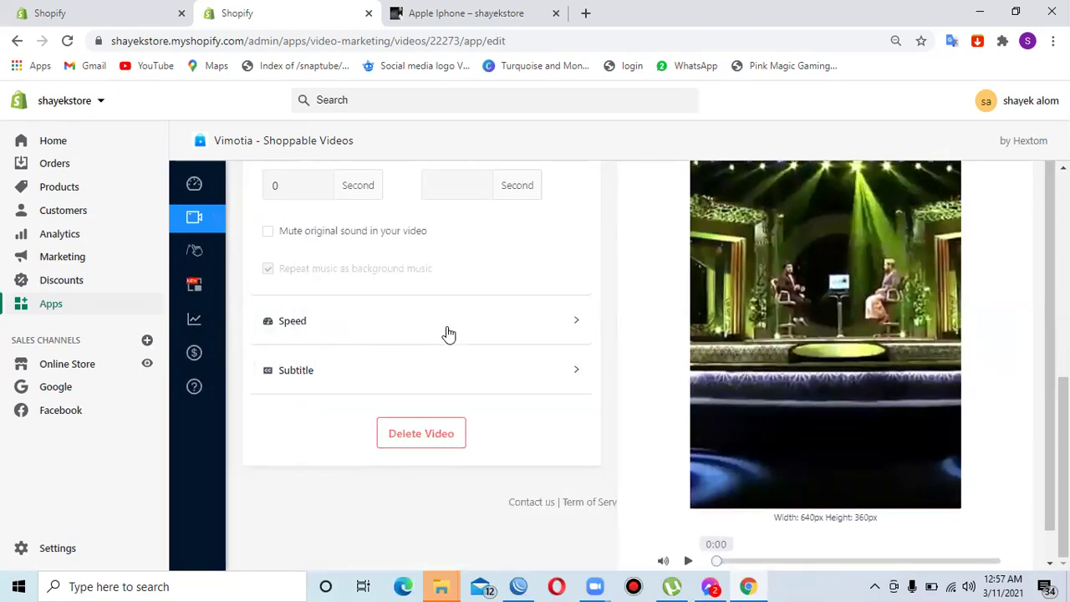
click(268, 232)
click(177, 227)
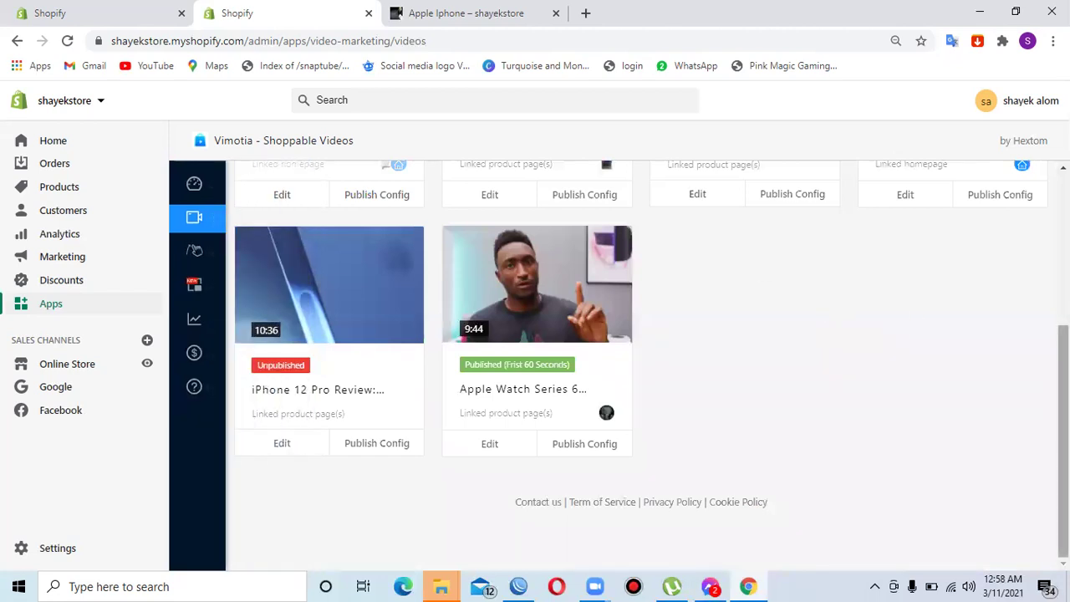
Open the publish configuration of the MAA AMAR SIKKHIKA video and assign it to the ARRAN product page.
drag(1064, 434, 1064, 365)
scroll(651, 366, up, 1)
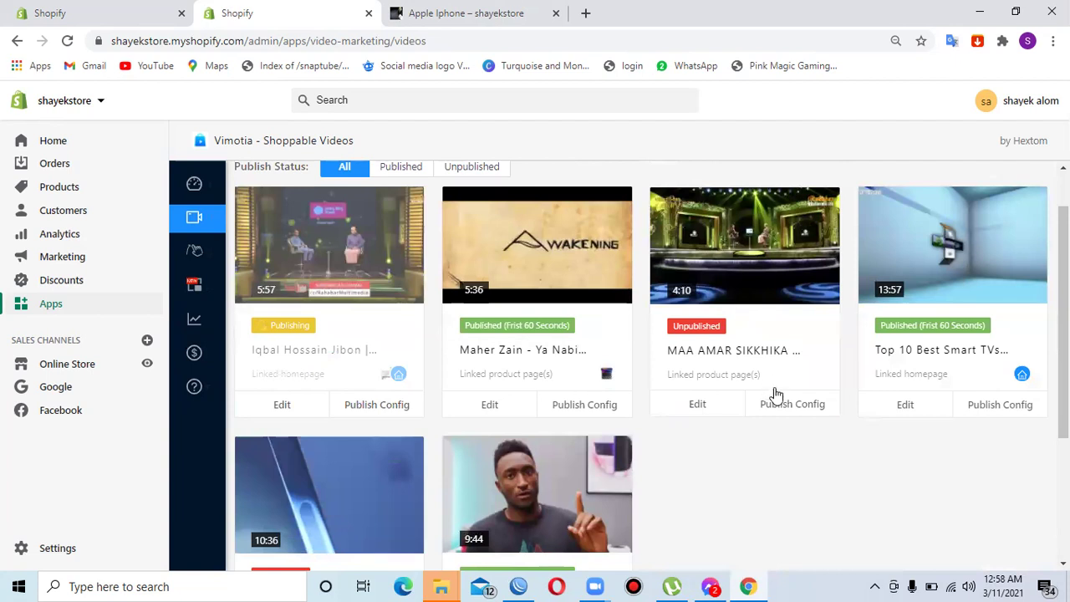
click(810, 404)
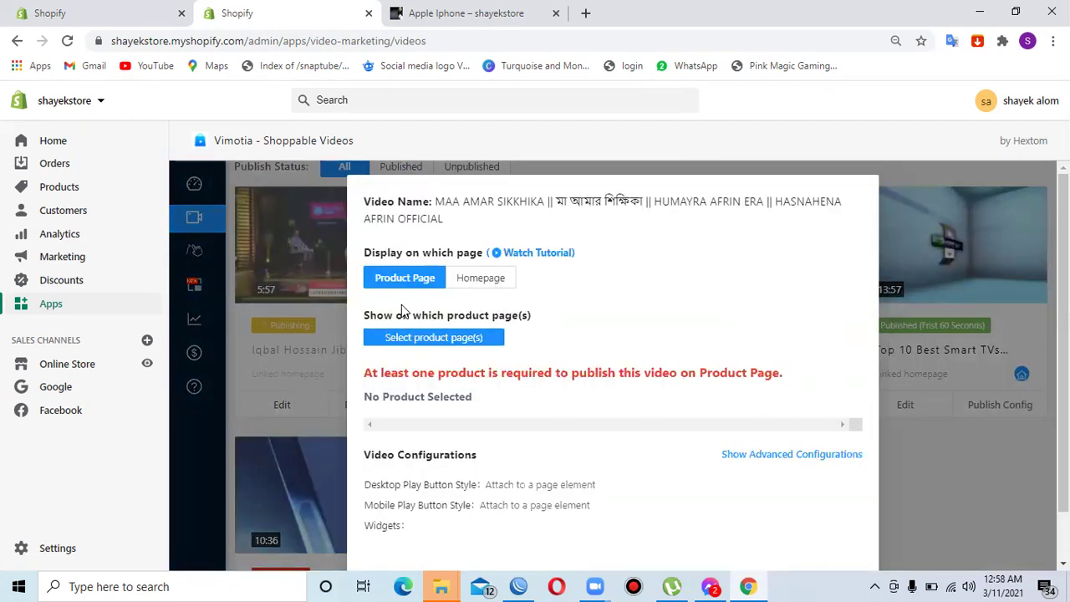
click(450, 338)
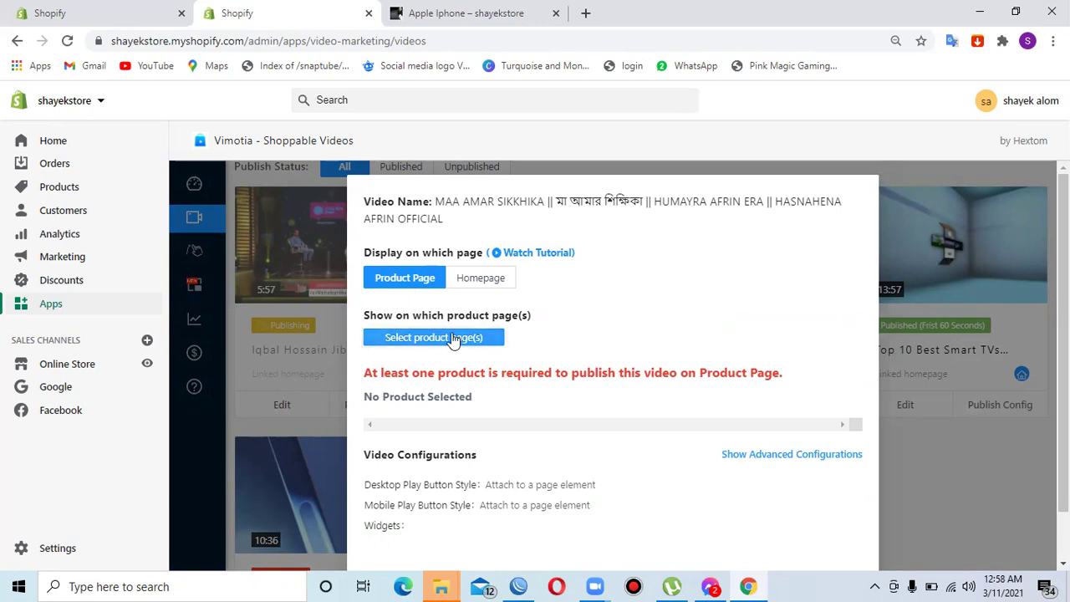
click(328, 432)
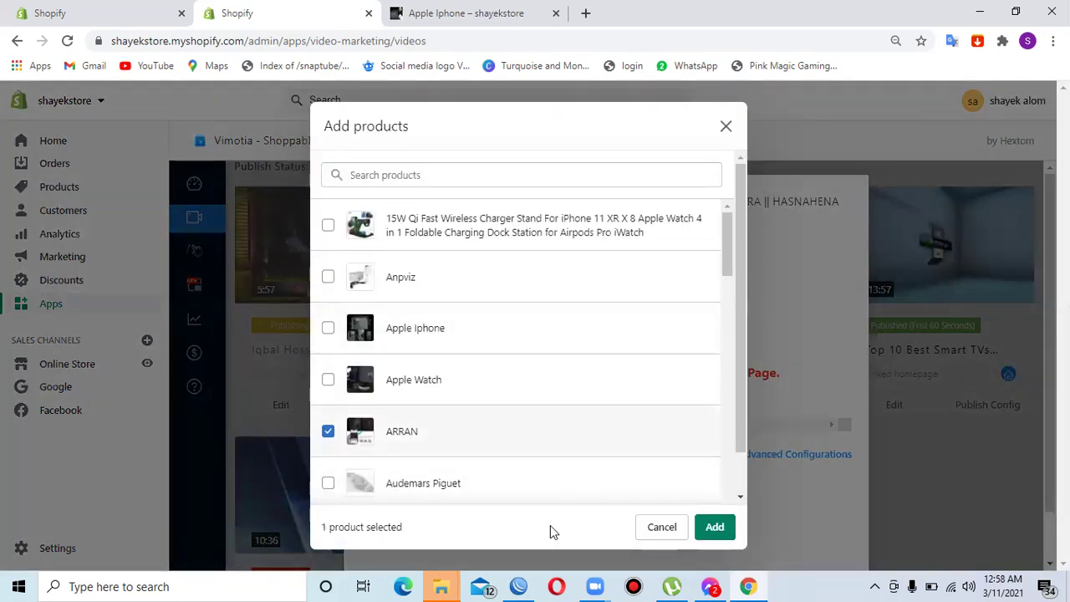
click(713, 527)
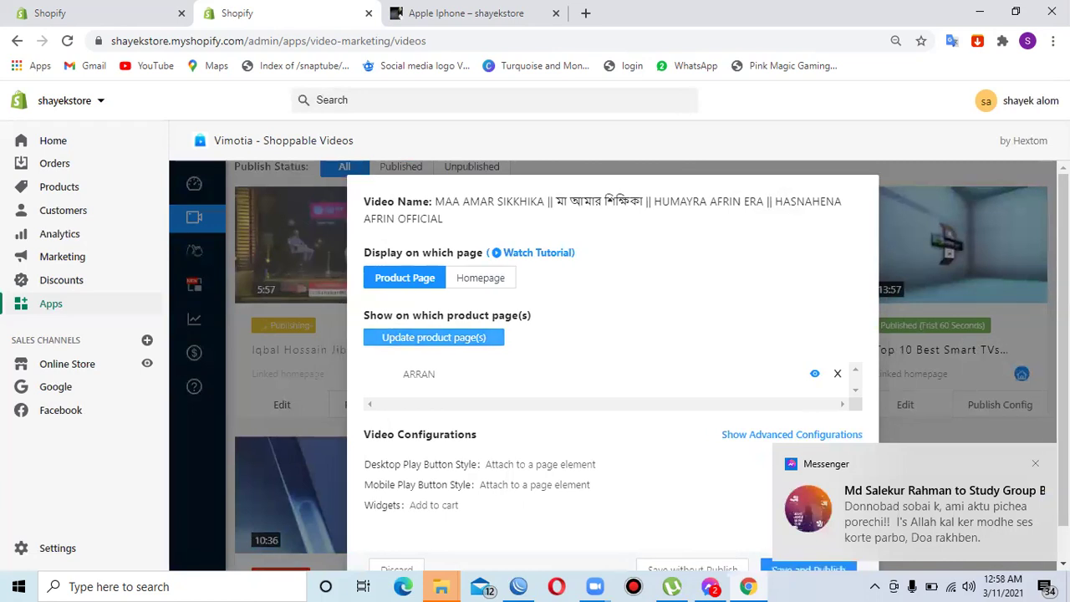
Dismiss the chat notification and publish the MAA AMAR SIKKHIKA video, accepting the 60-second limit.
click(1034, 463)
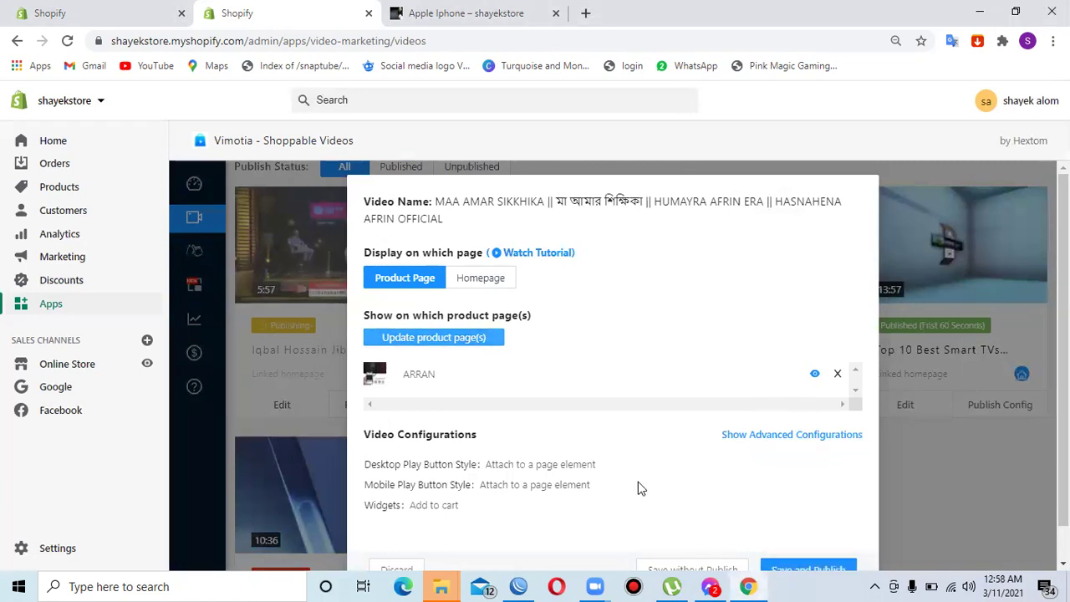
click(819, 570)
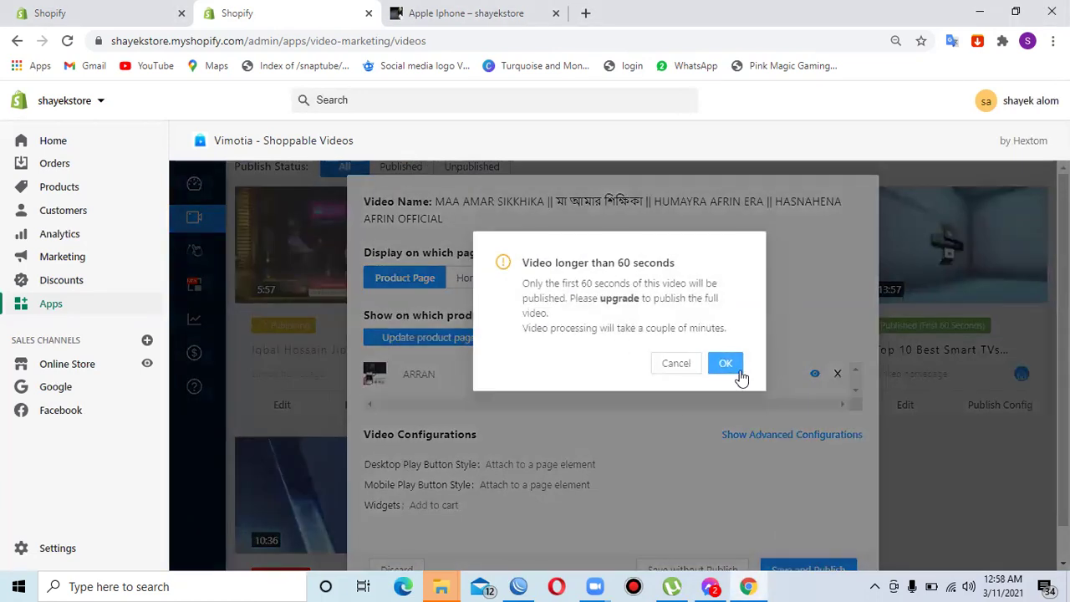
click(726, 365)
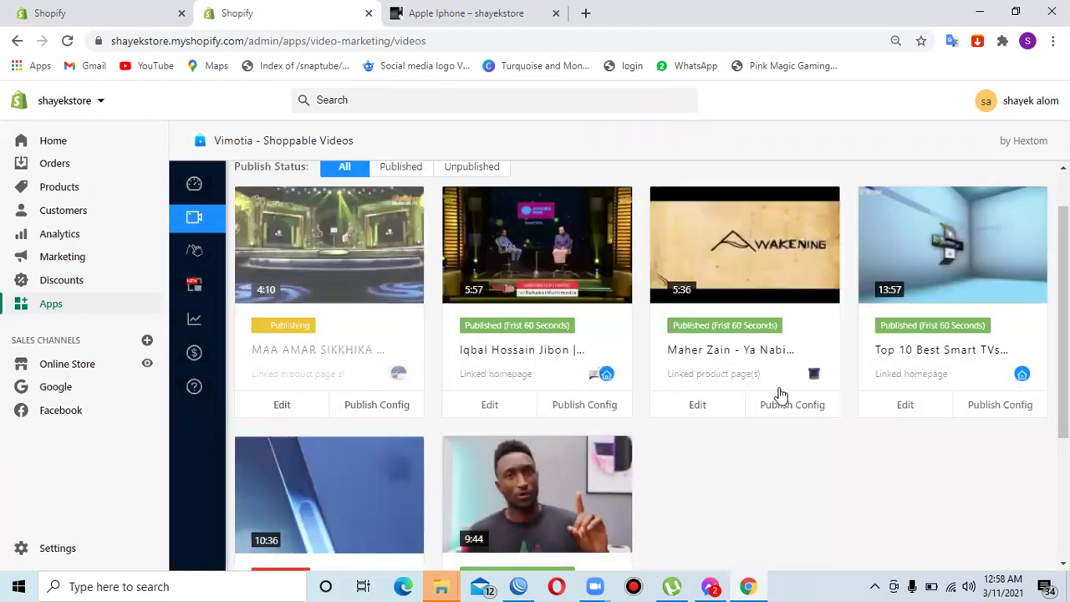
Open the advanced configuration of the Ya Nabi Salam Alayka video and review its display page, play button style and playback settings.
click(792, 409)
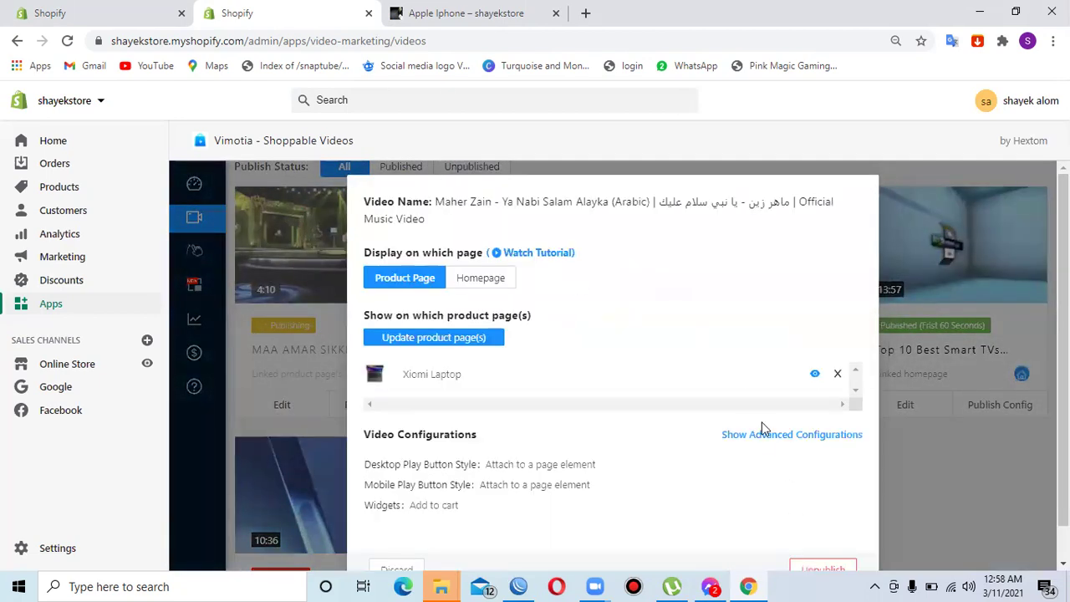
click(764, 437)
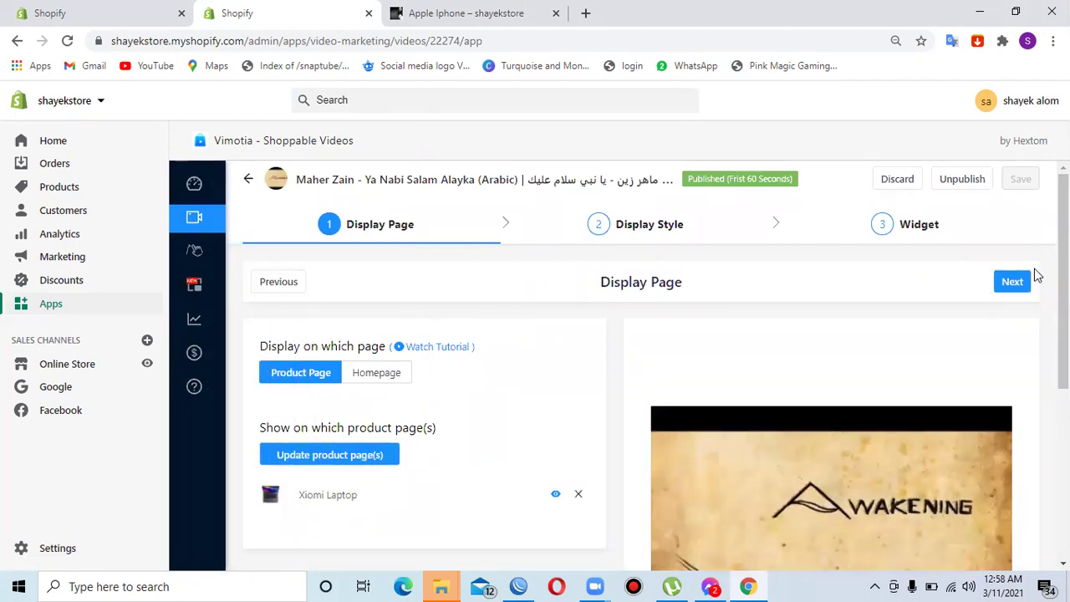
click(1013, 284)
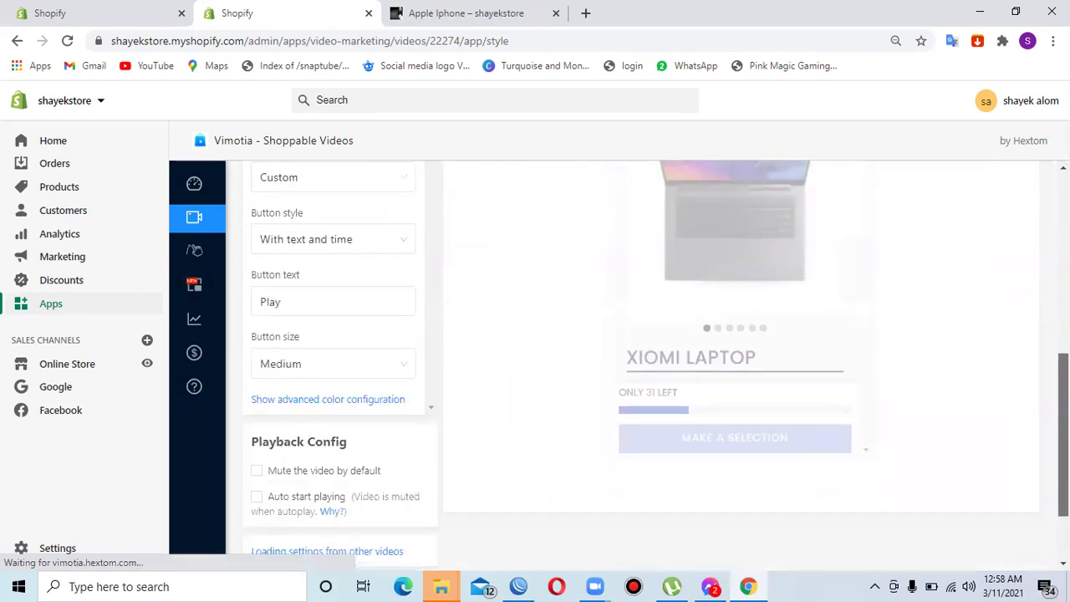
scroll(635, 368, down, 3)
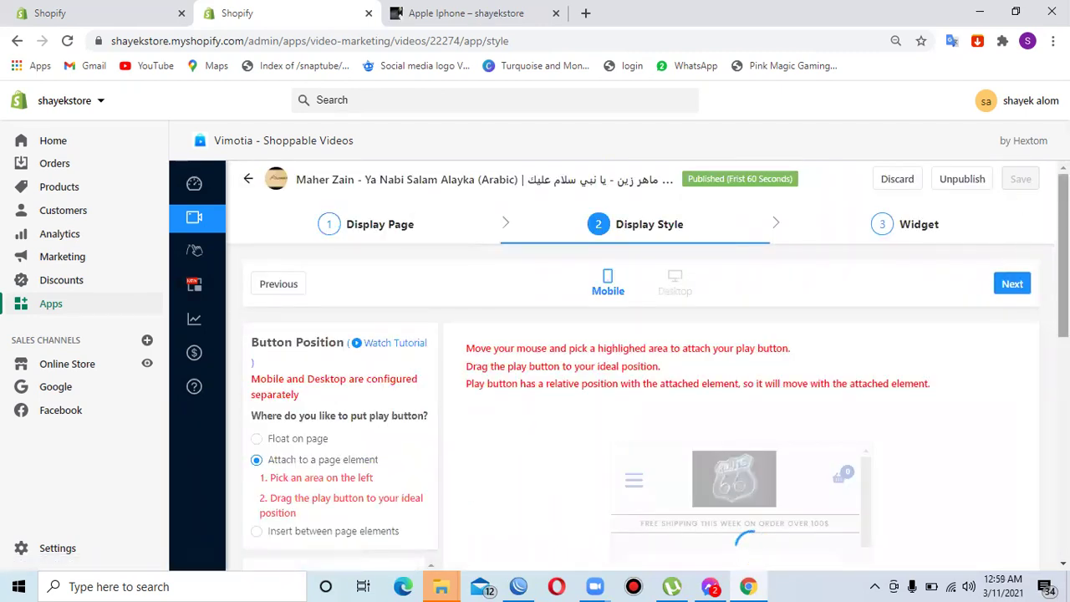
scroll(497, 332, down, 10)
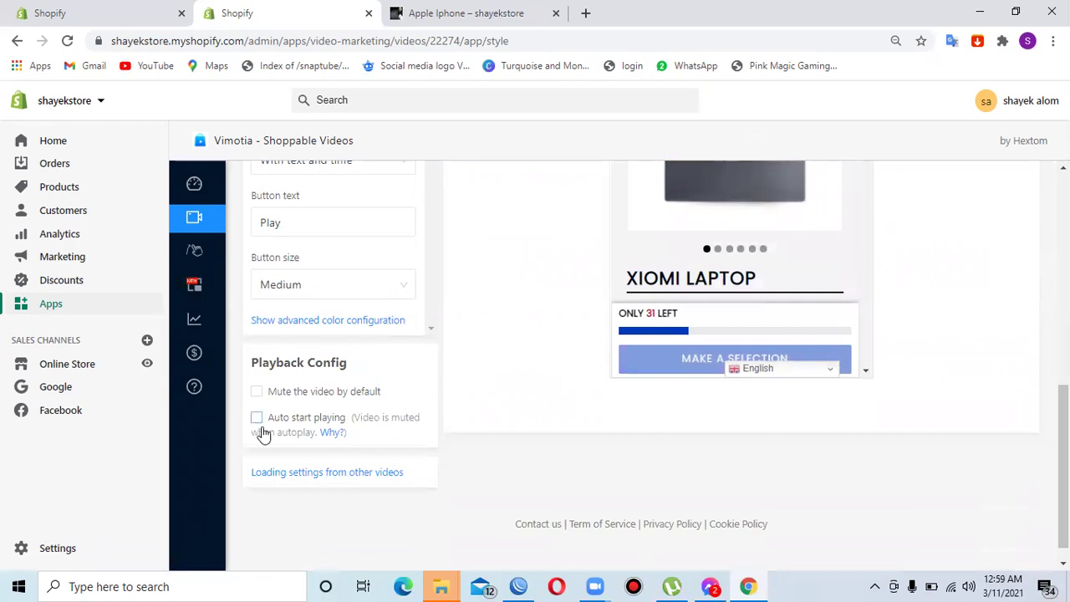
click(296, 226)
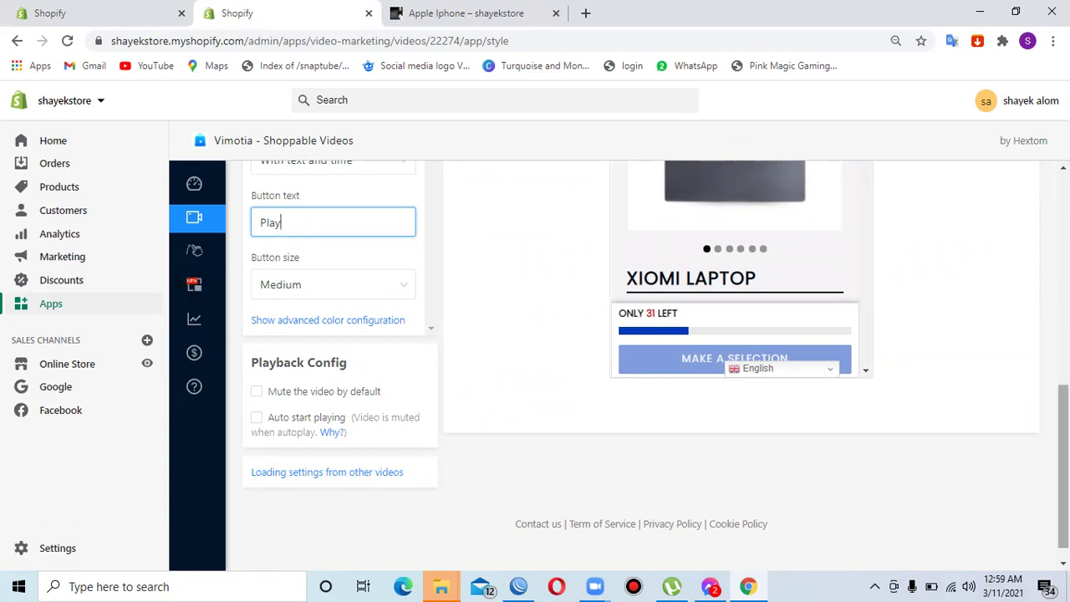
scroll(724, 181, up, 6)
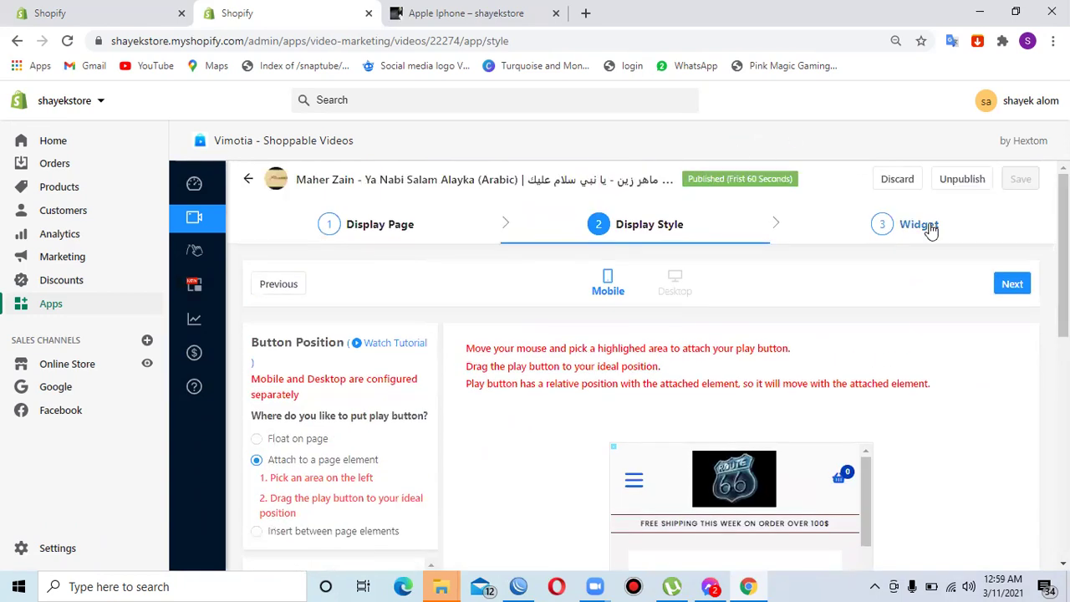
Review the widget settings of the Ya Nabi Salam Alayka video, including content type choices, message content and colors.
click(1011, 285)
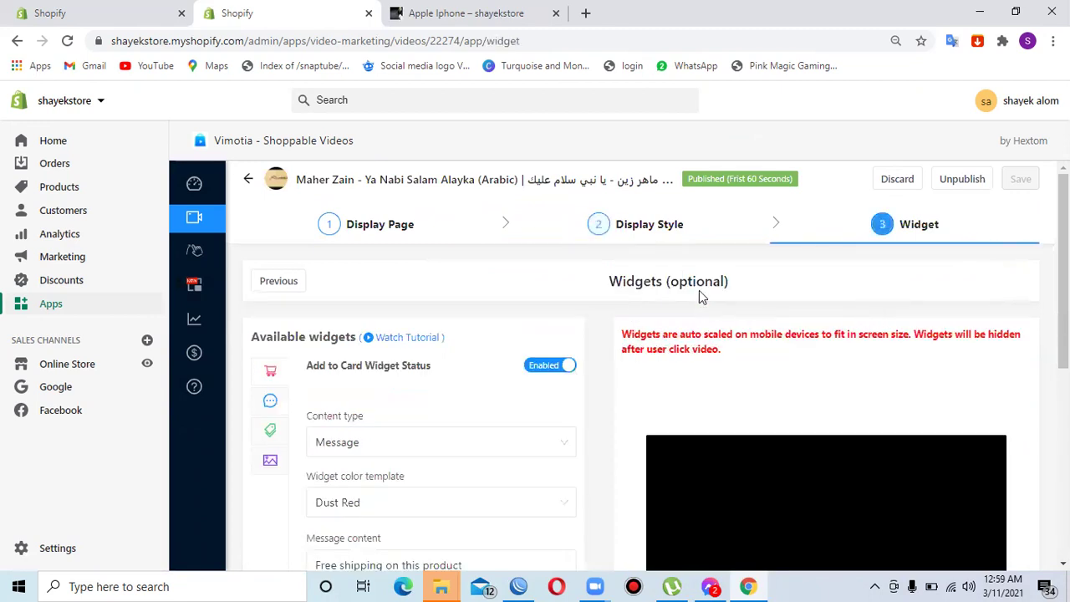
scroll(812, 234, down, 2)
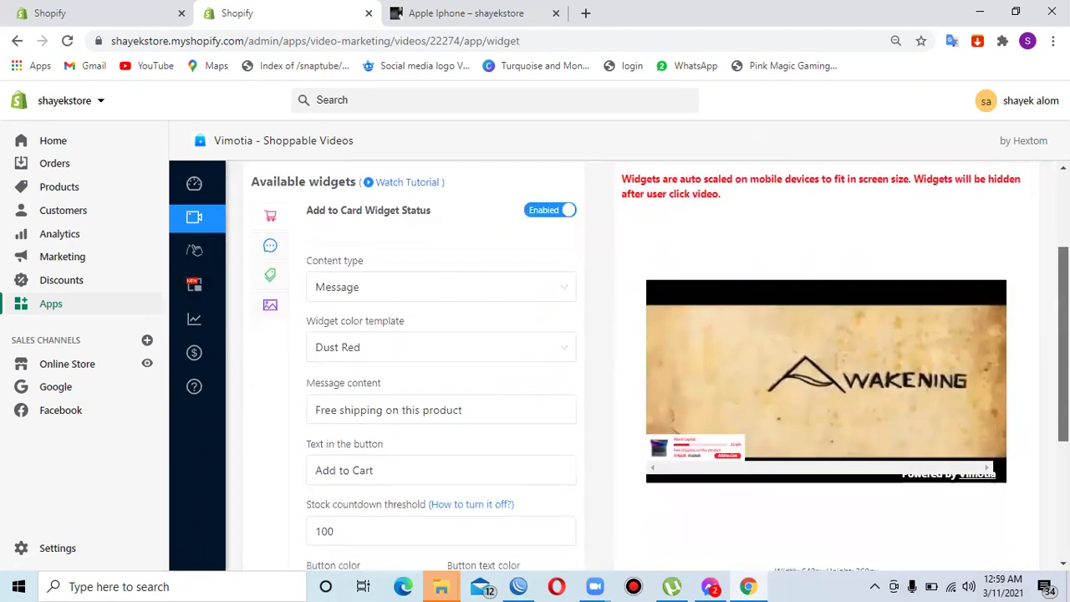
scroll(730, 339, up, 1)
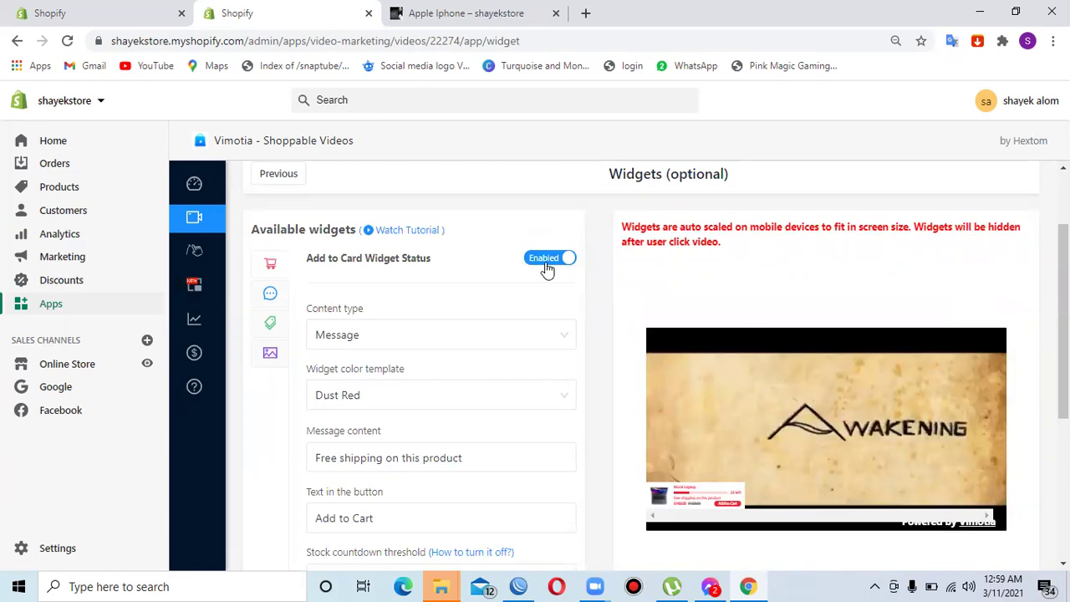
click(370, 347)
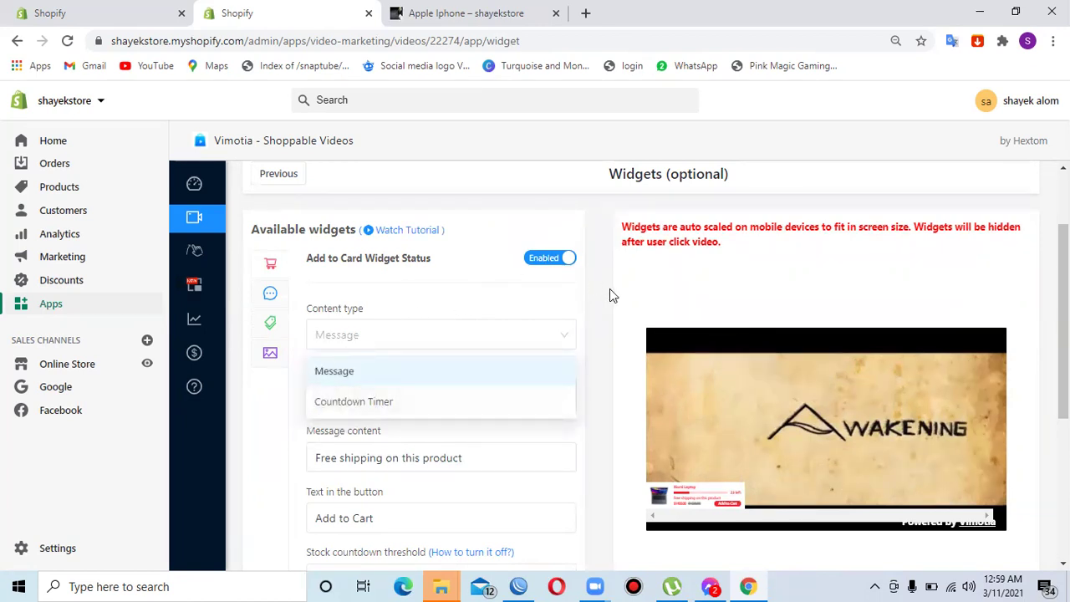
scroll(635, 359, down, 3)
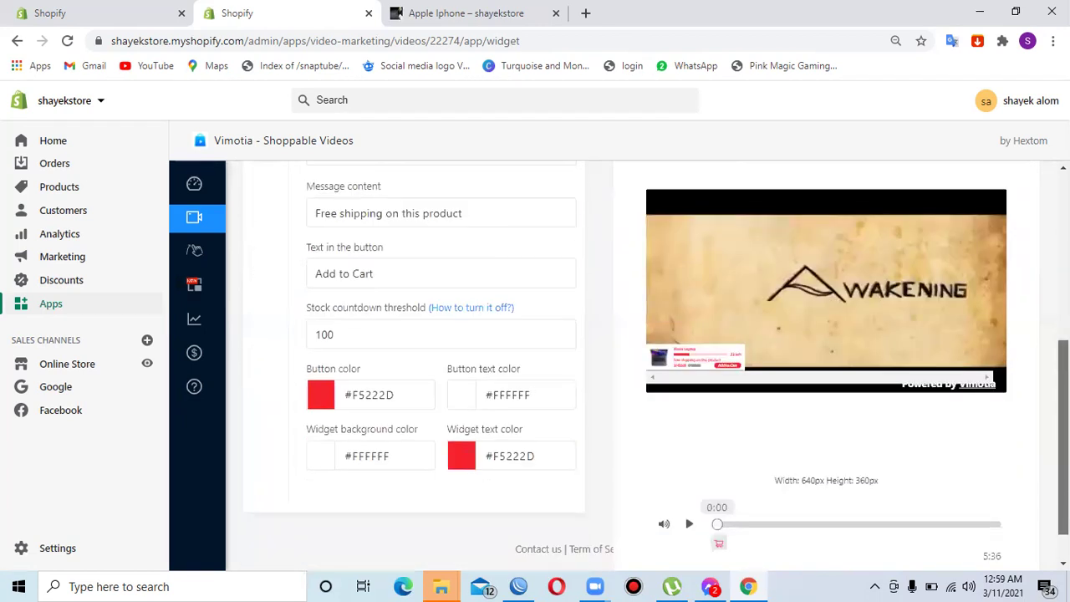
scroll(635, 359, up, 5)
click(1052, 41)
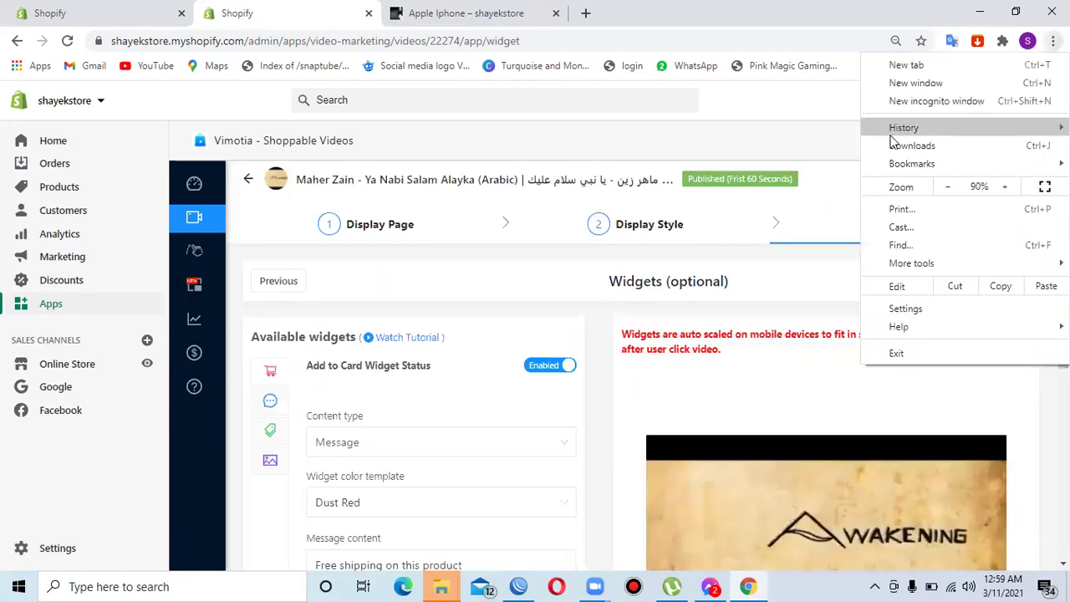
click(913, 145)
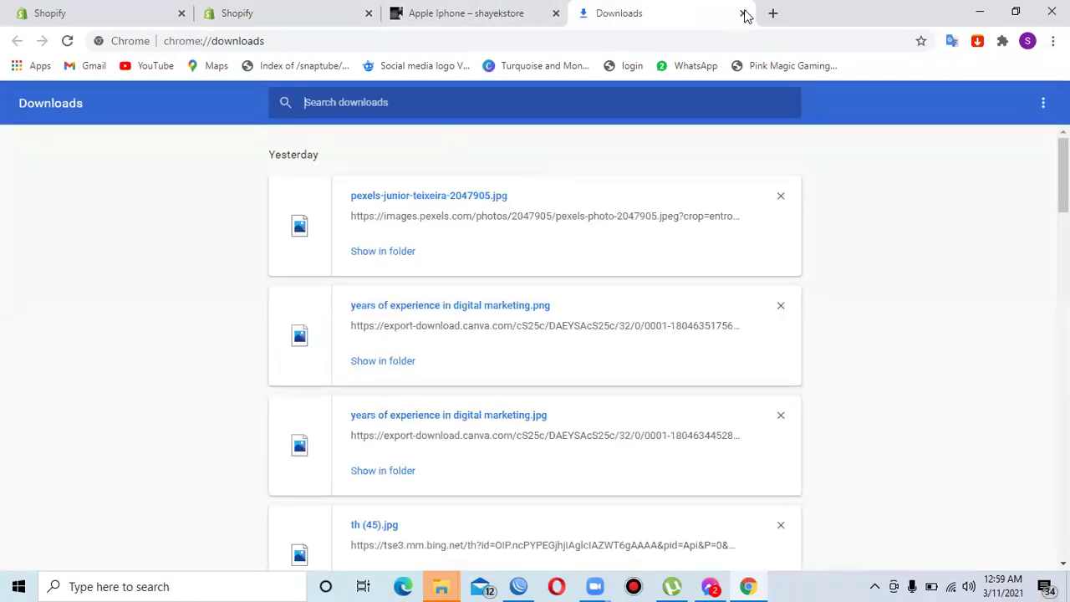
click(742, 14)
click(468, 13)
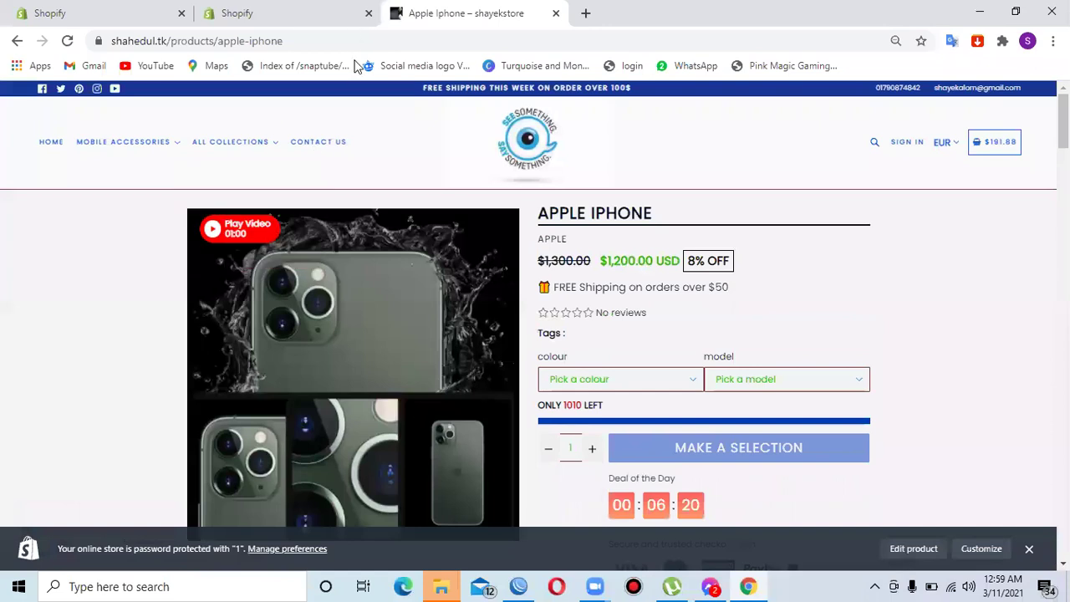
click(214, 11)
Return to the list of videos and open the publish configuration of the iPhone 12 Pro Review video.
mouse_move(193, 203)
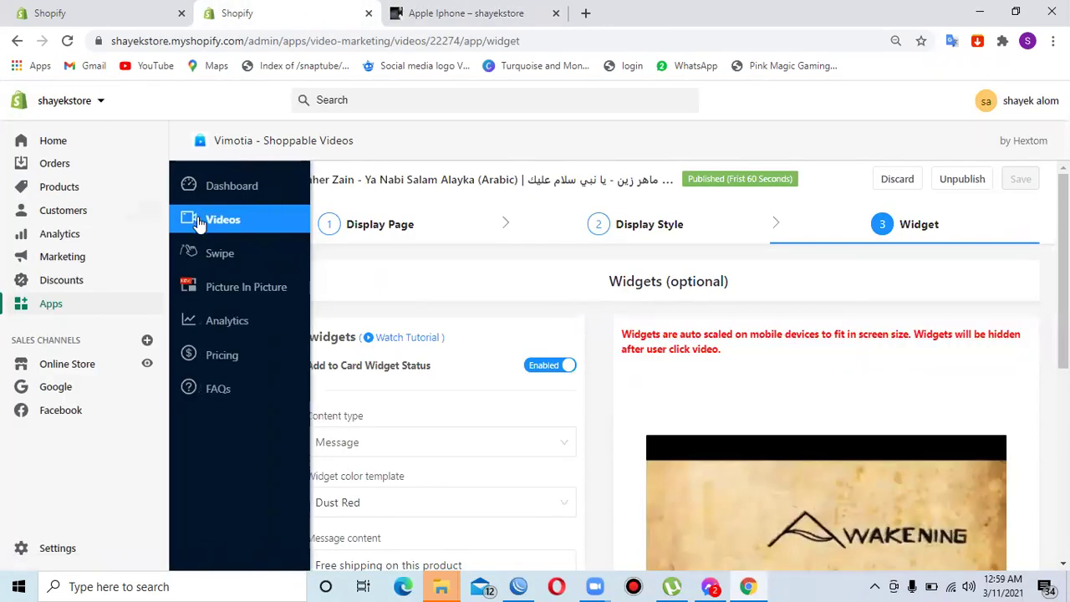
click(199, 222)
scroll(635, 368, down, 3)
scroll(636, 368, up, 3)
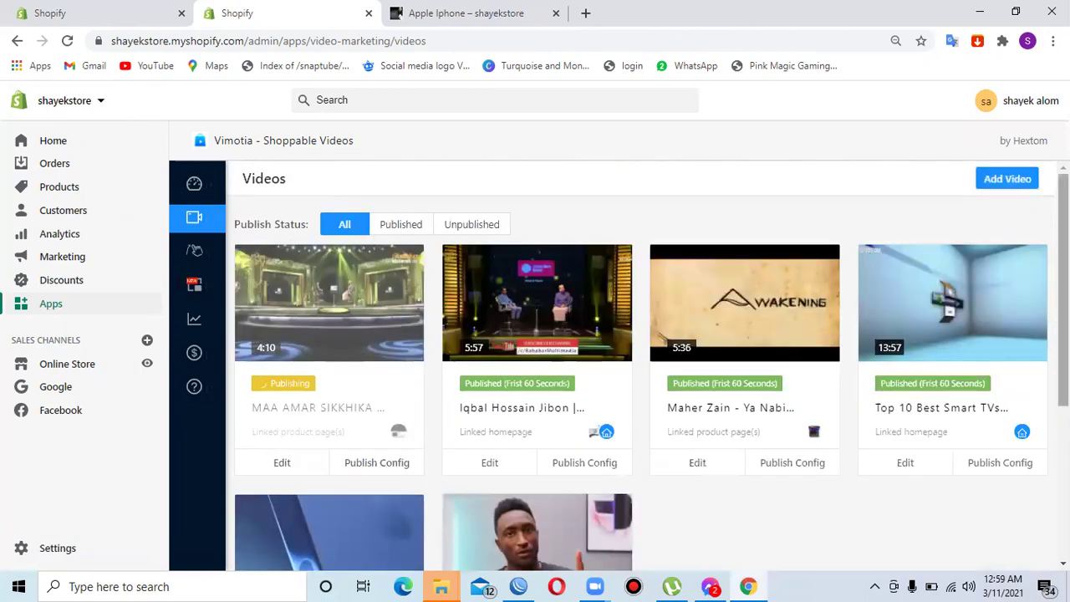
scroll(636, 368, down, 3)
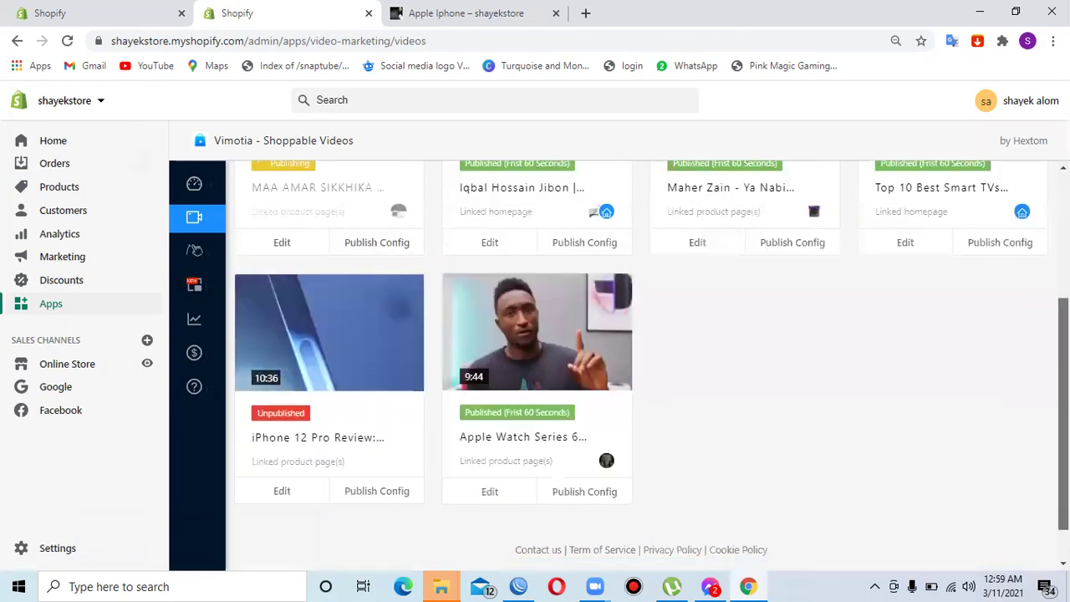
click(382, 492)
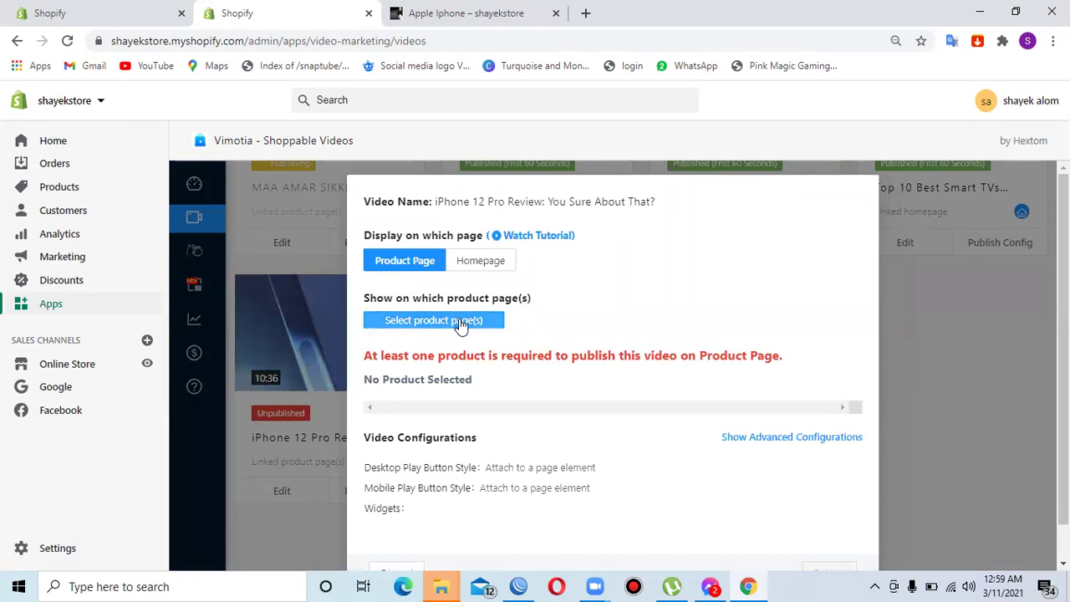
Assign the iPhone 12 Pro Review video to the Apple Iphone product page and publish it, accepting the 60-second limit.
click(434, 322)
click(328, 380)
click(328, 329)
click(328, 379)
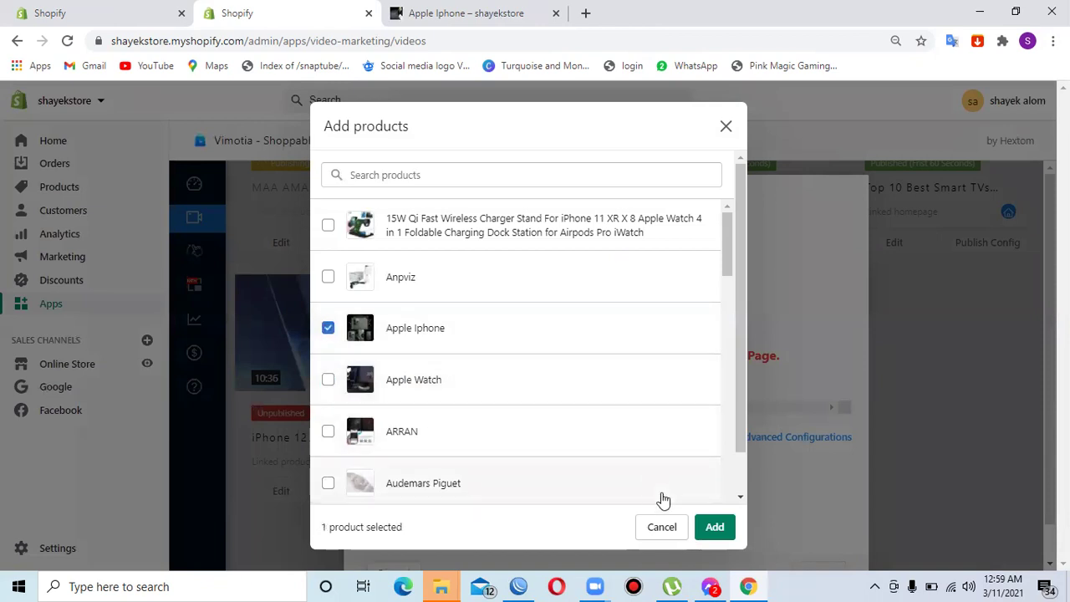
click(713, 526)
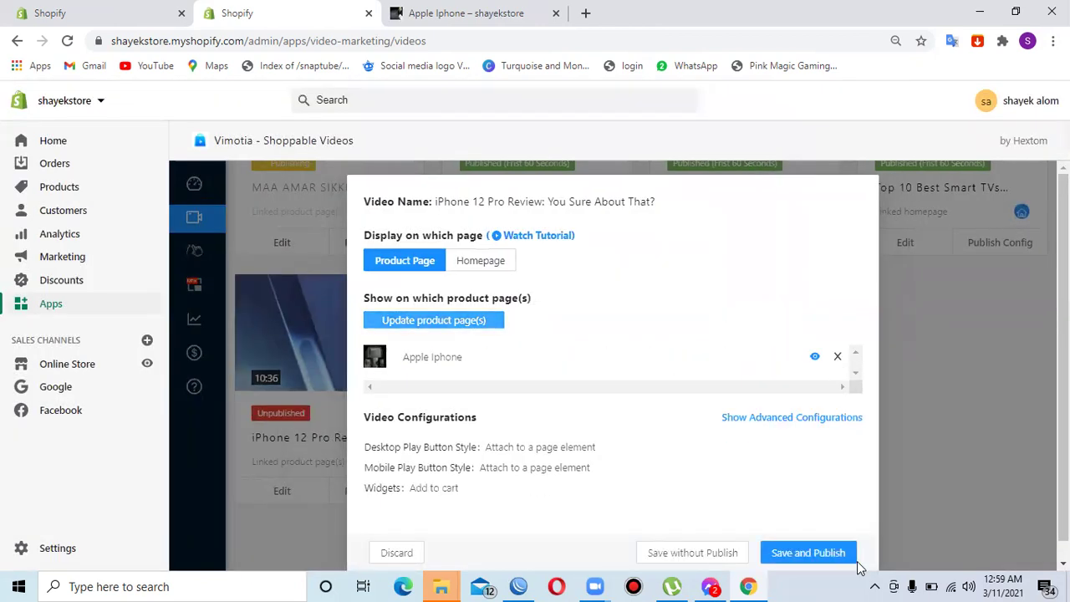
click(840, 555)
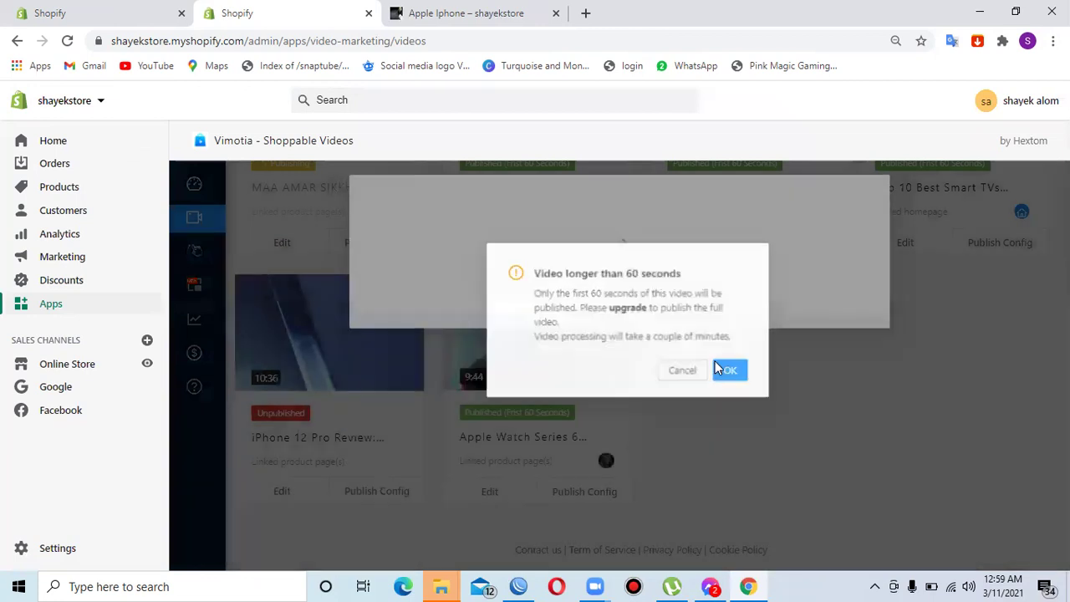
click(724, 369)
Switch to the storefront, open its homepage, dismiss the store password notice and play the floating picture-in-picture video.
click(480, 12)
click(234, 12)
click(434, 9)
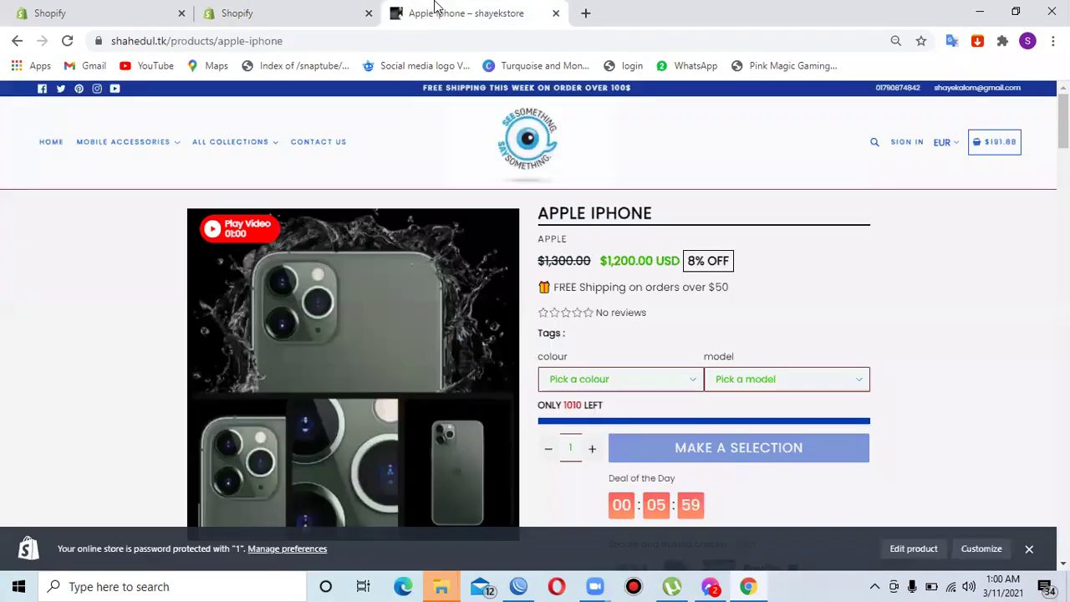
click(52, 142)
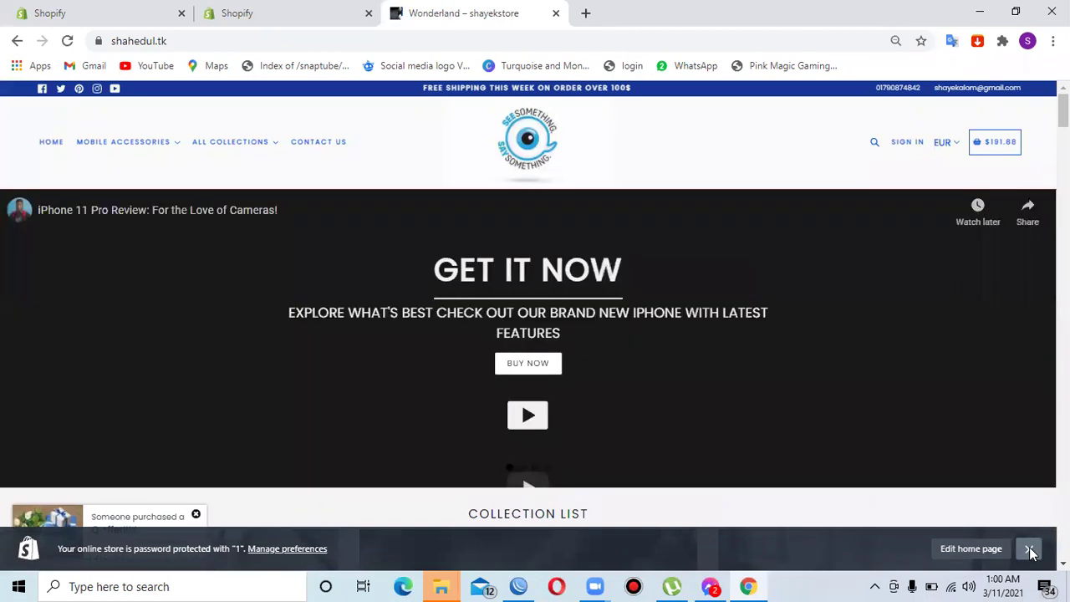
click(1029, 548)
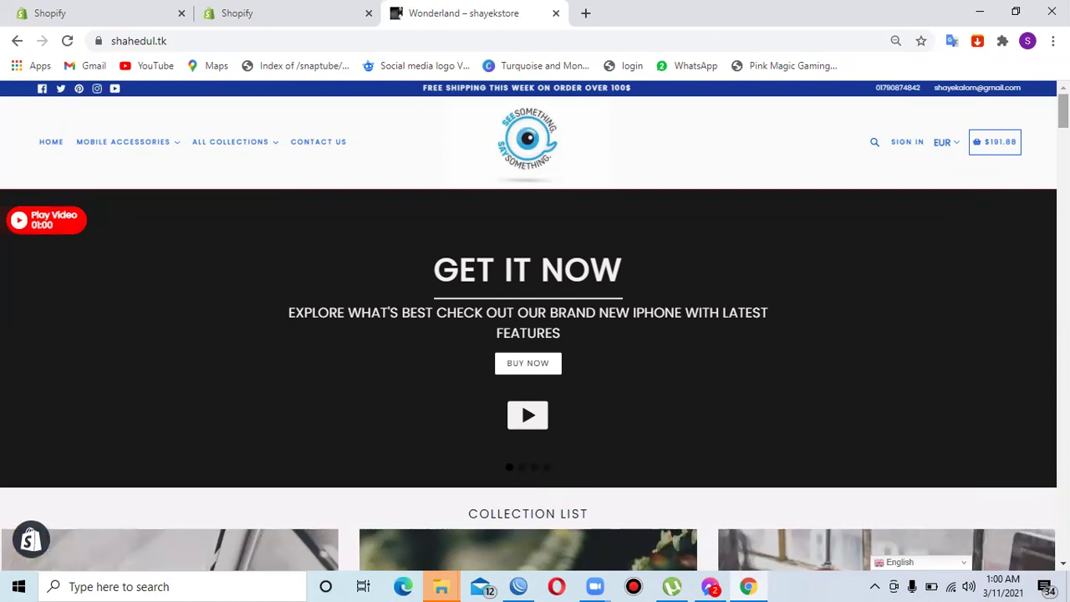
scroll(941, 532, down, 15)
scroll(940, 531, up, 2)
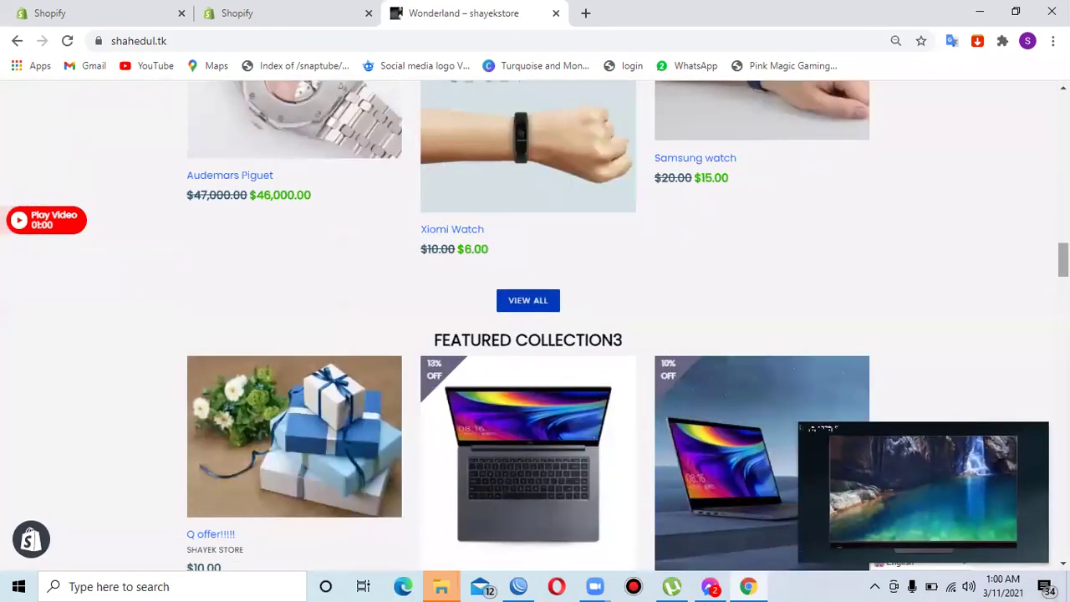
click(940, 532)
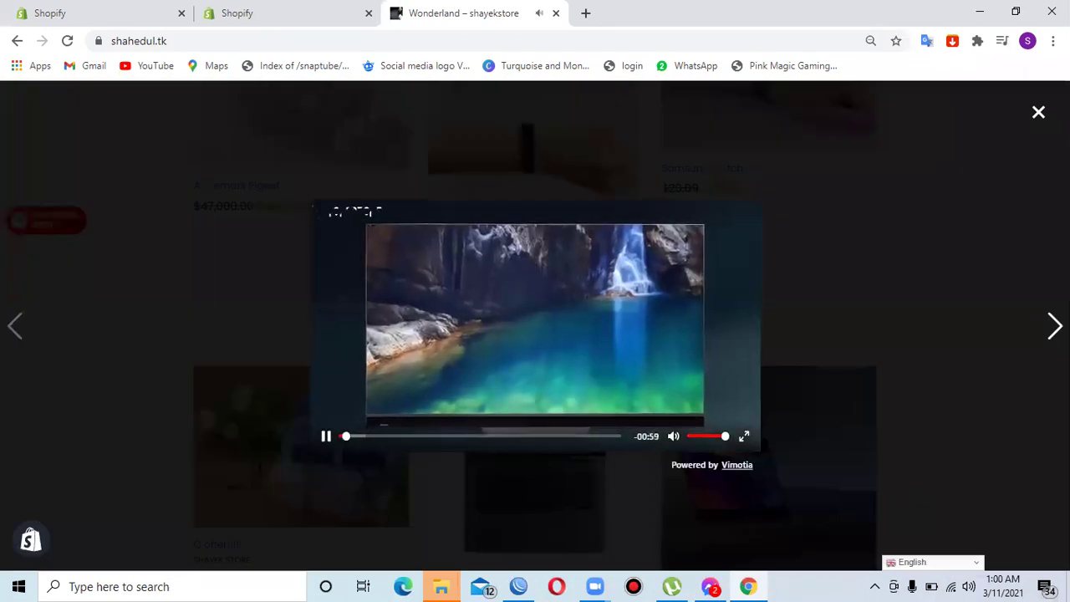
Advance to the next video in the player, skip to about its midpoint and pause it.
click(1055, 326)
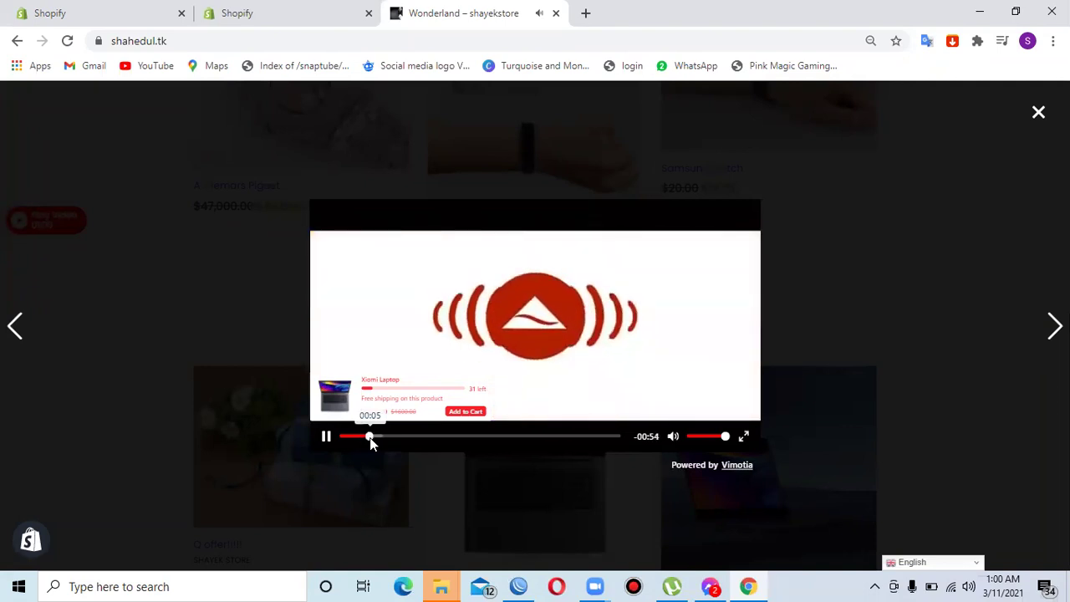
drag(369, 437, 475, 437)
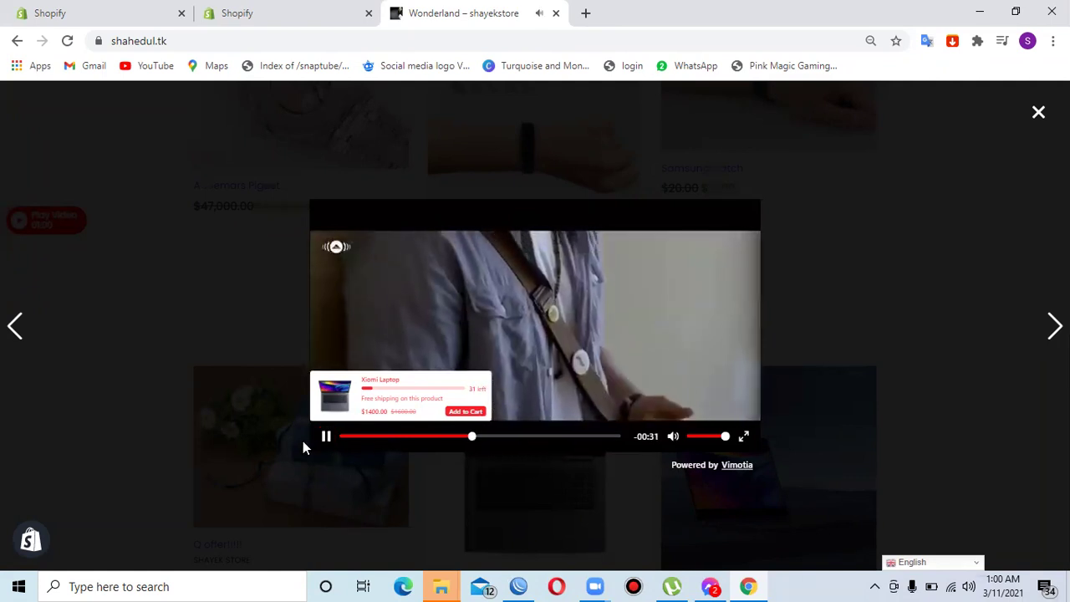
click(327, 437)
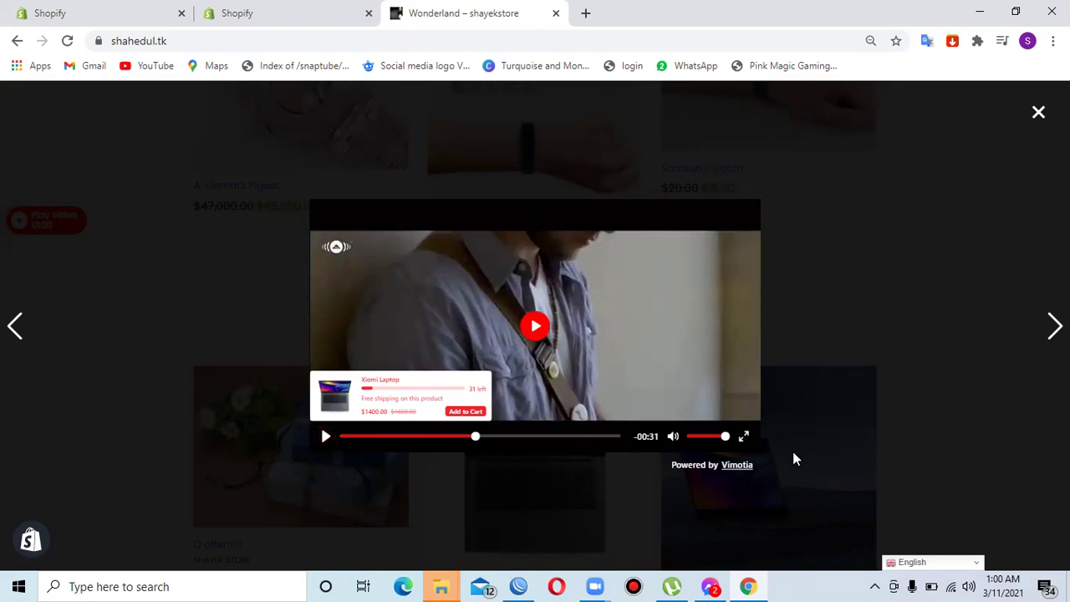
Swipe forward through the remaining homepage videos to check their product widgets, and close the video player.
key(Right)
key(Right)
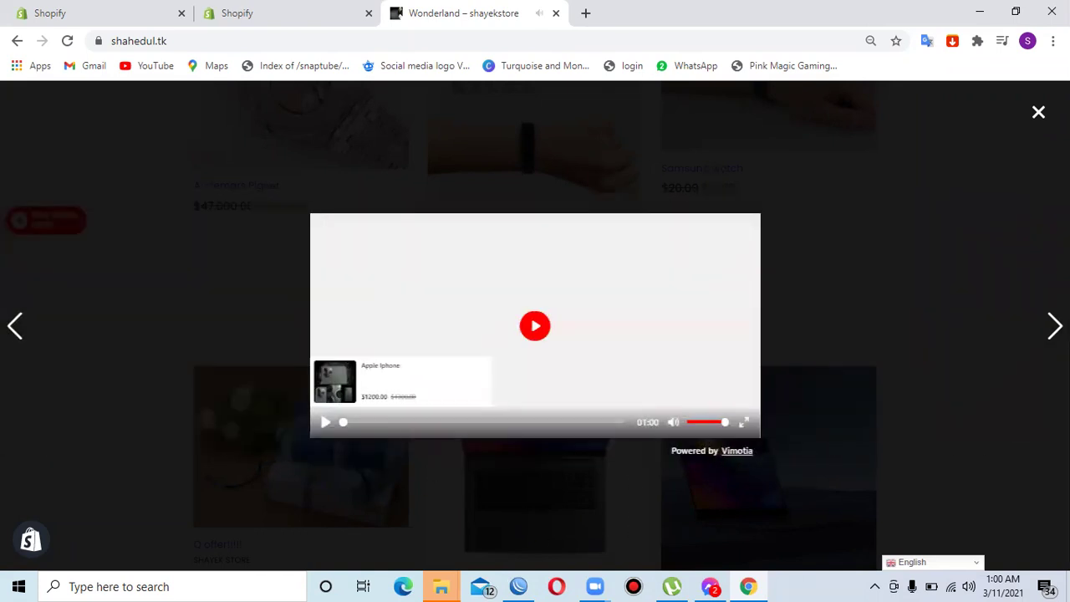
key(Right)
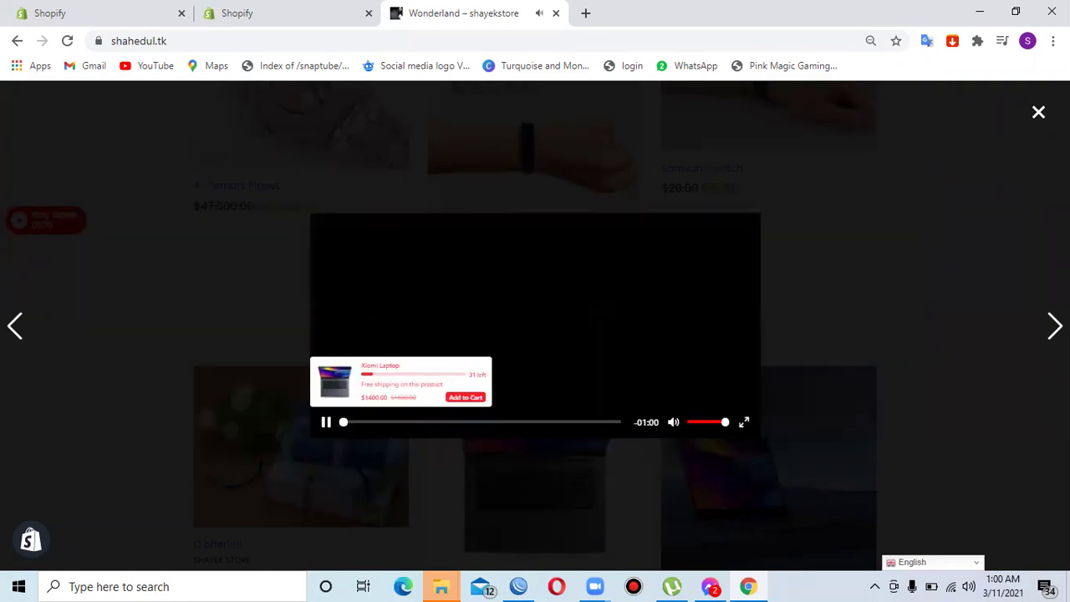
key(Right)
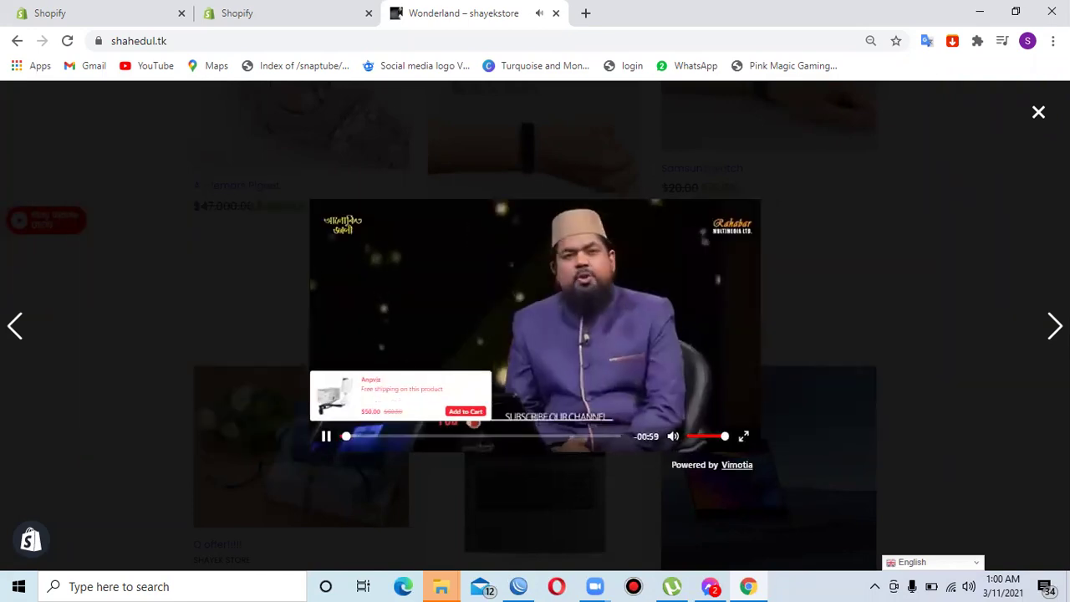
key(Right)
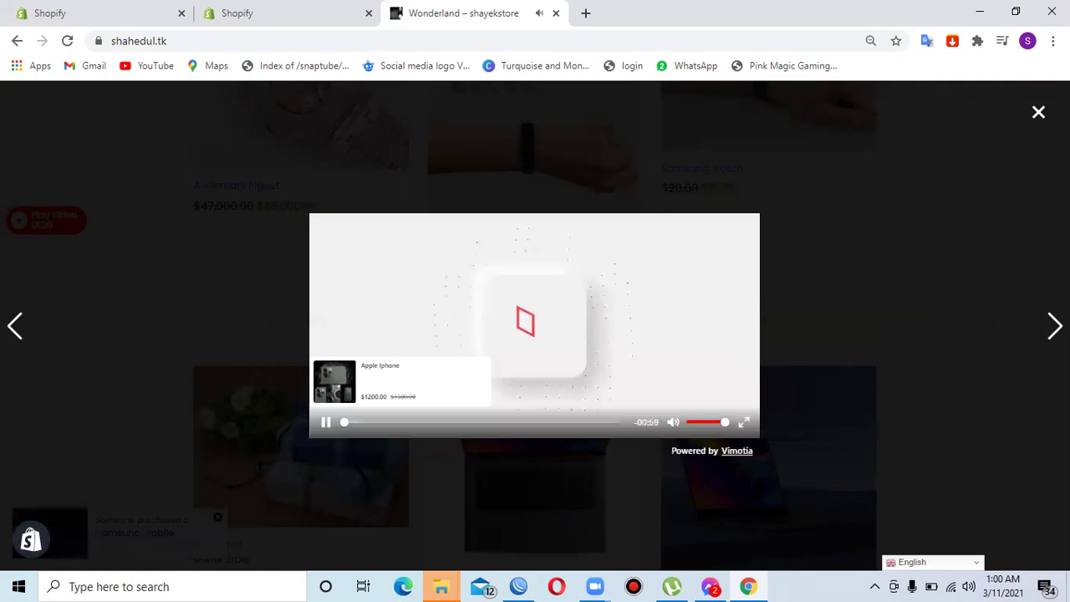
key(Right)
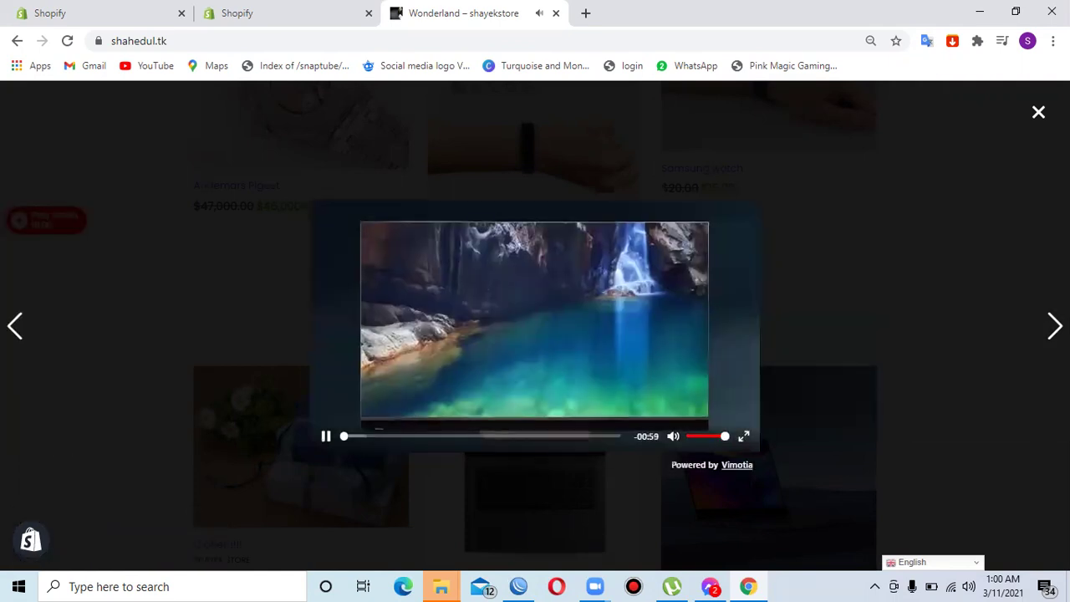
key(Right)
click(1038, 114)
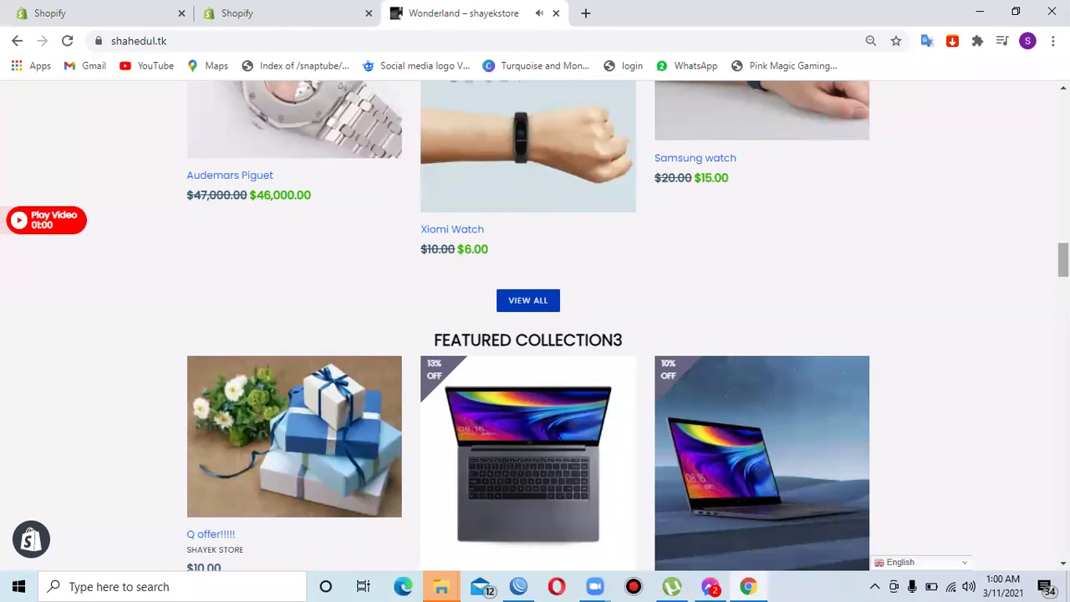
Find the Smart Phones section on the storefront homepage and open its full collection.
scroll(1041, 214, up, 10)
scroll(1041, 214, down, 5)
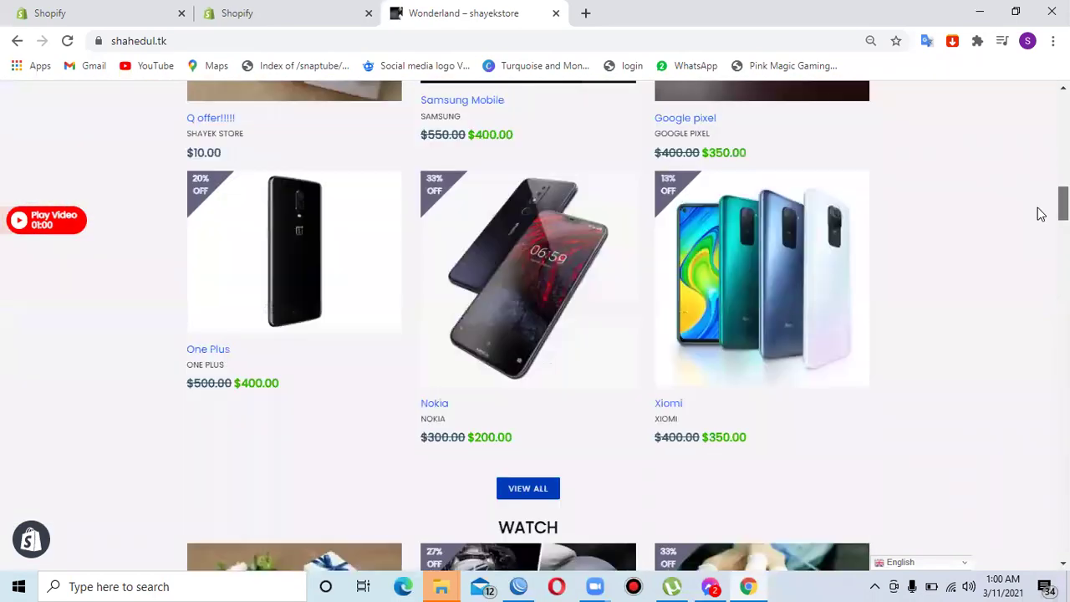
scroll(1040, 214, up, 4)
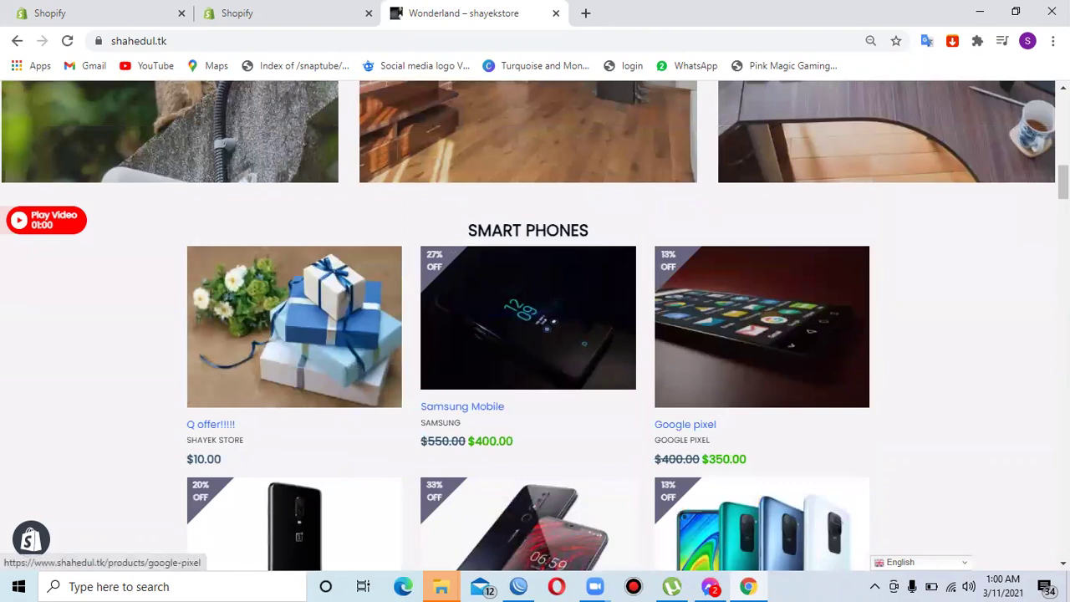
scroll(535, 326, down, 3)
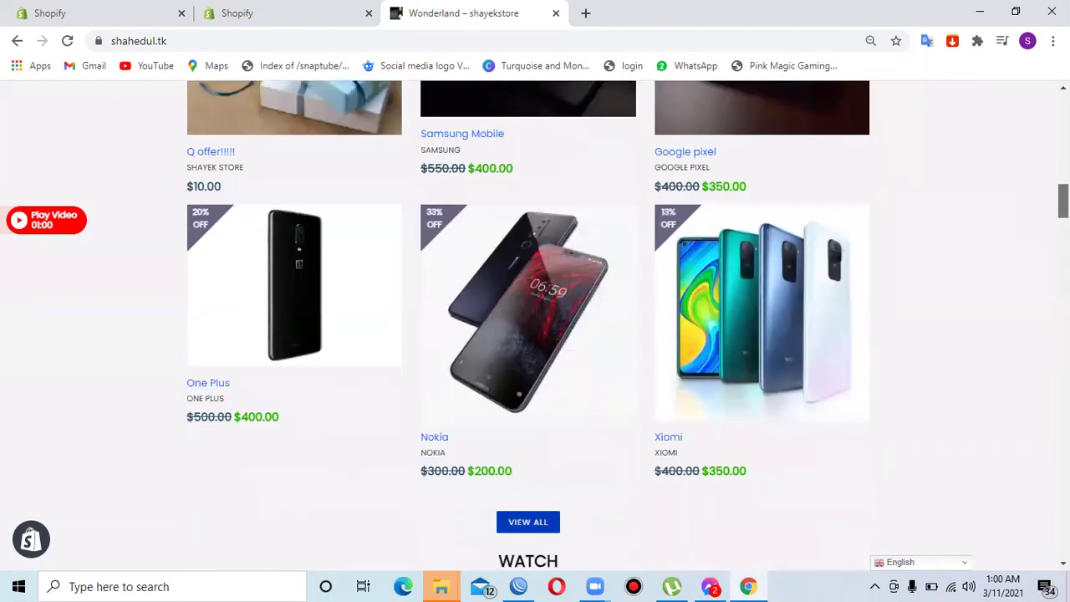
scroll(535, 326, up, 3)
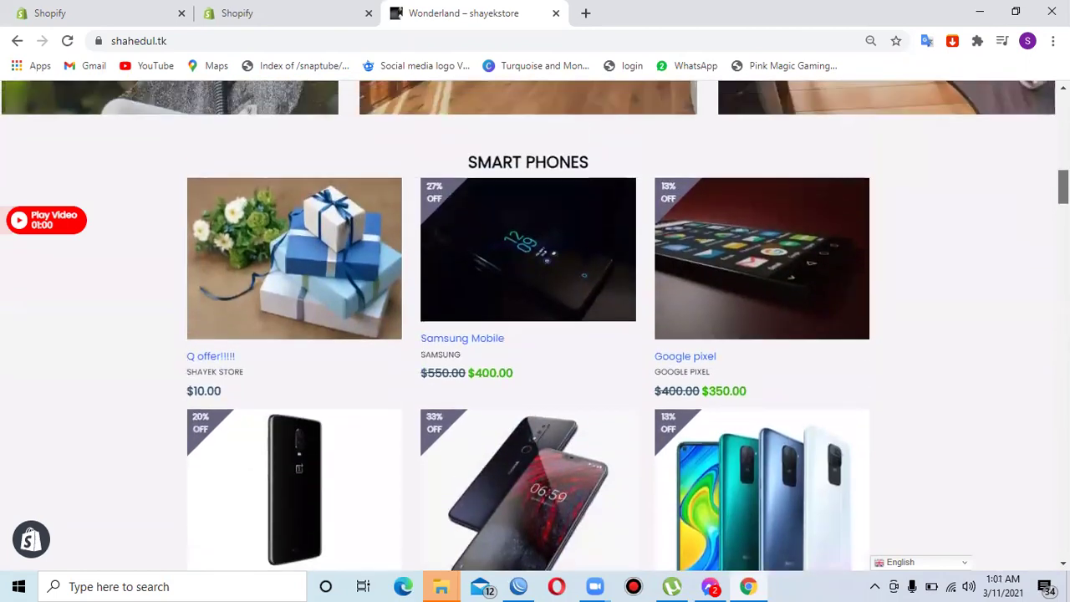
scroll(535, 326, down, 3)
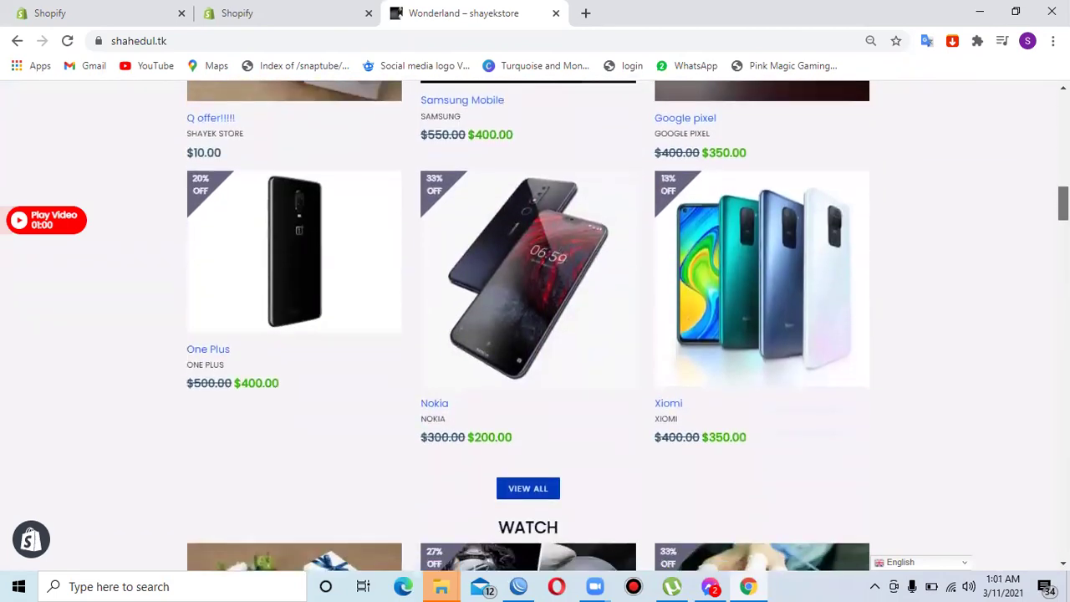
click(532, 488)
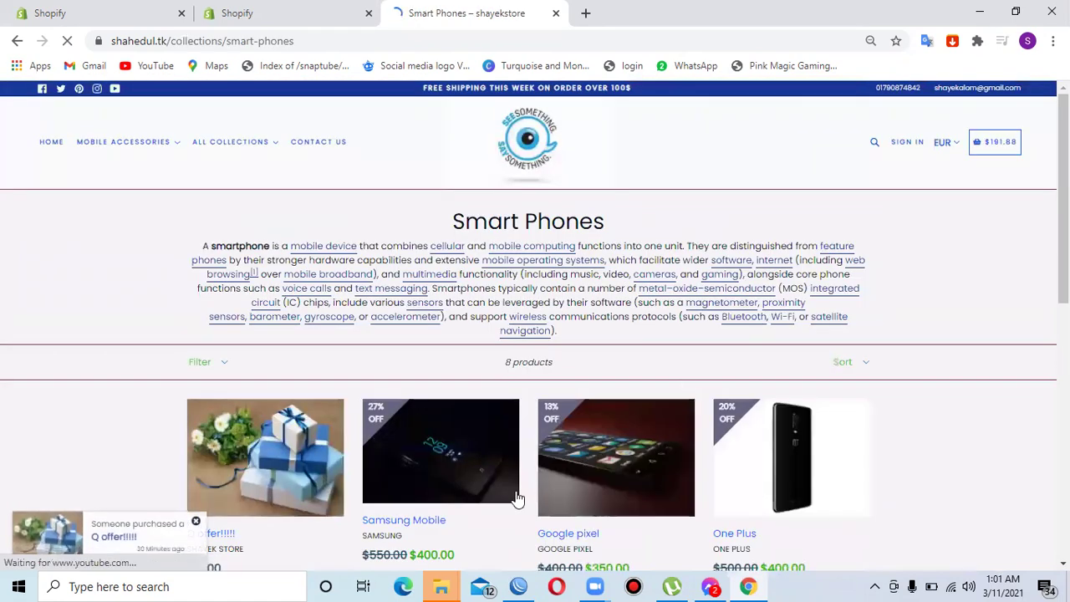
Open the Apple Iphone product, play its video, skip to about 00:29 and close the player.
scroll(518, 498, down, 3)
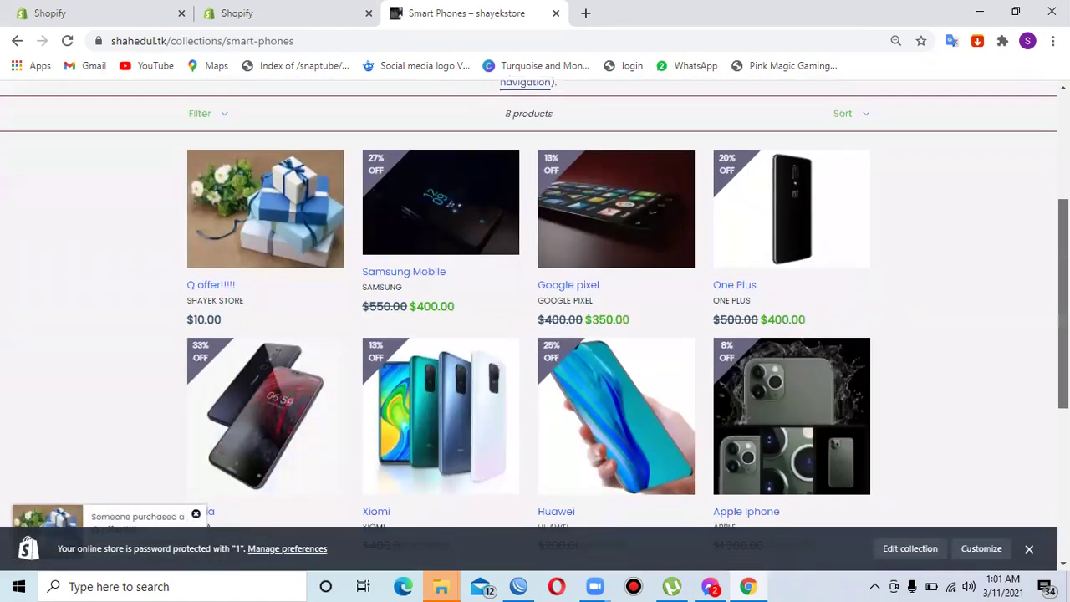
scroll(986, 406, down, 1)
click(801, 378)
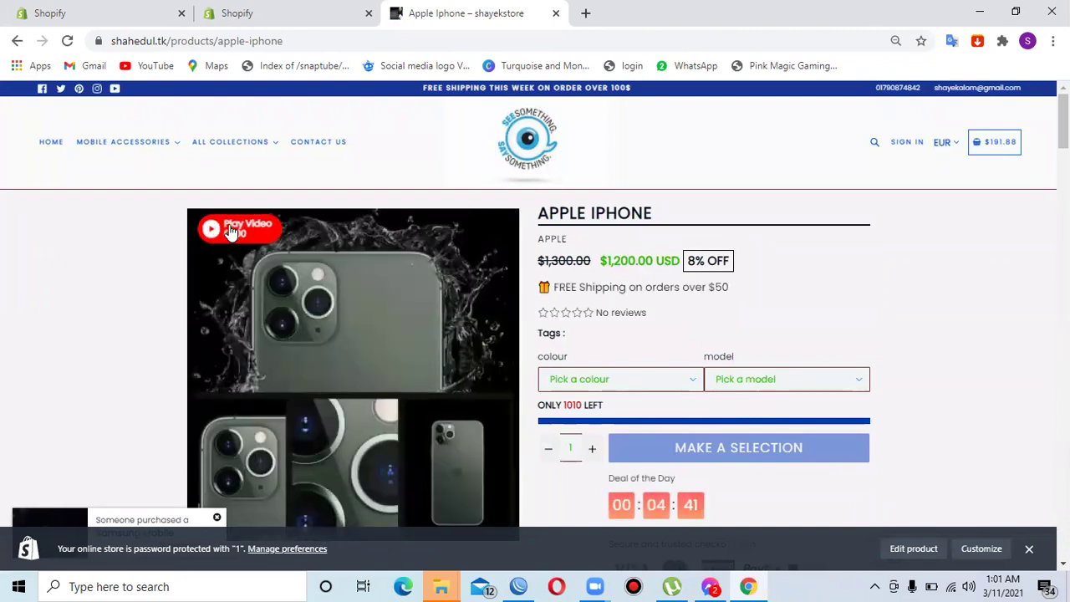
click(232, 231)
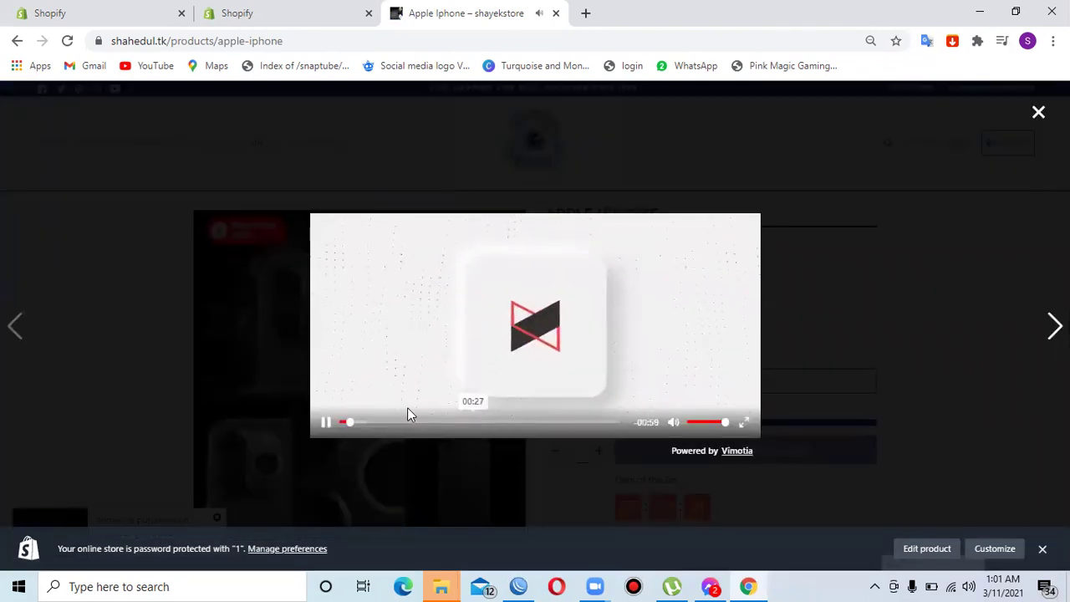
drag(368, 425, 478, 429)
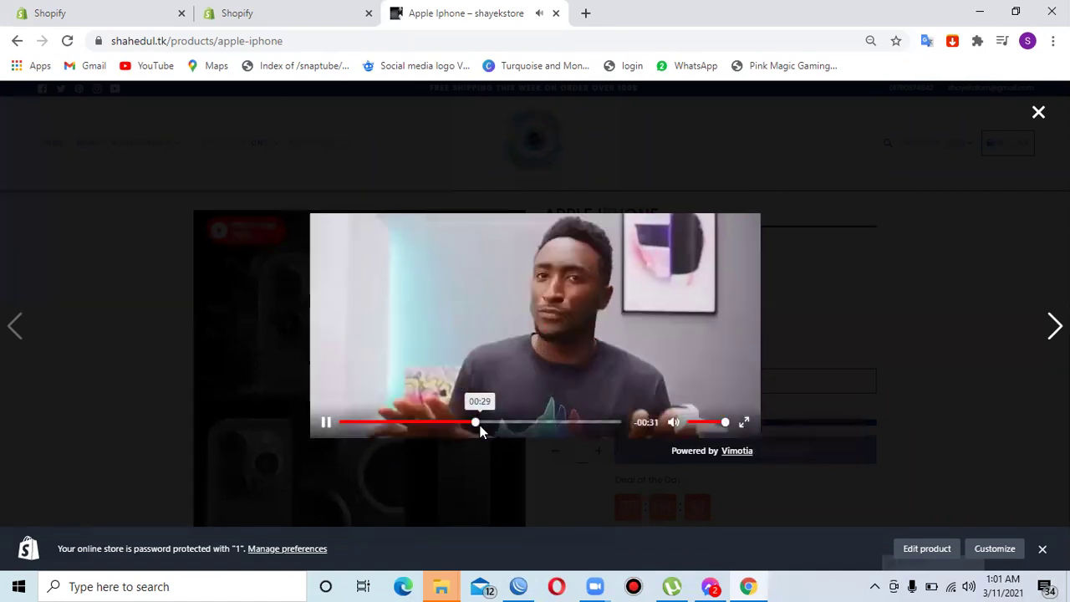
click(1040, 110)
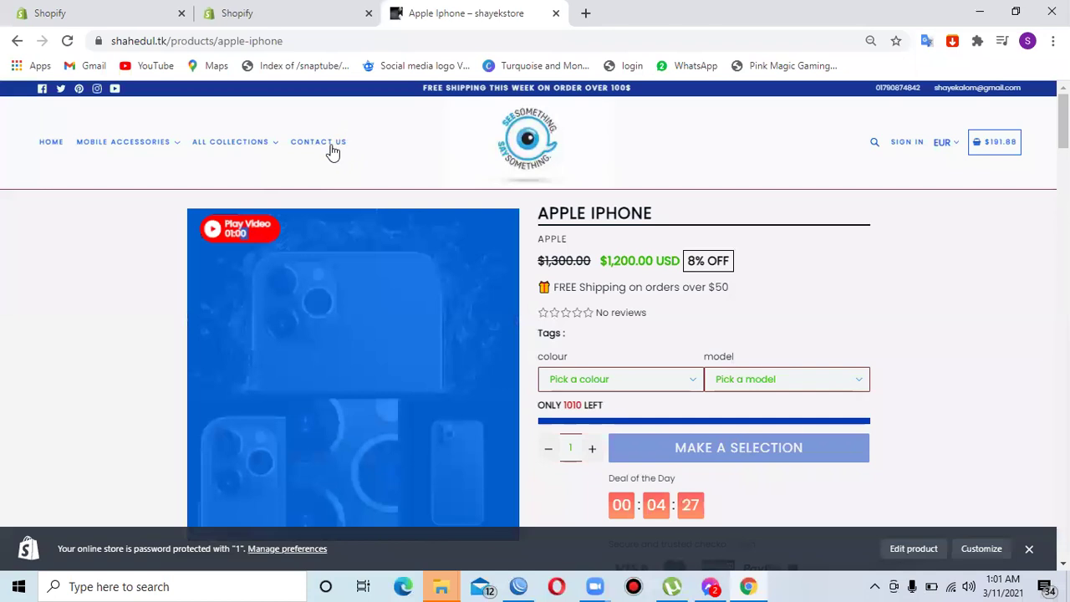
Choose the colour red and the model Iphone 11 on the Apple Iphone product page.
click(697, 378)
click(616, 413)
click(777, 381)
click(702, 442)
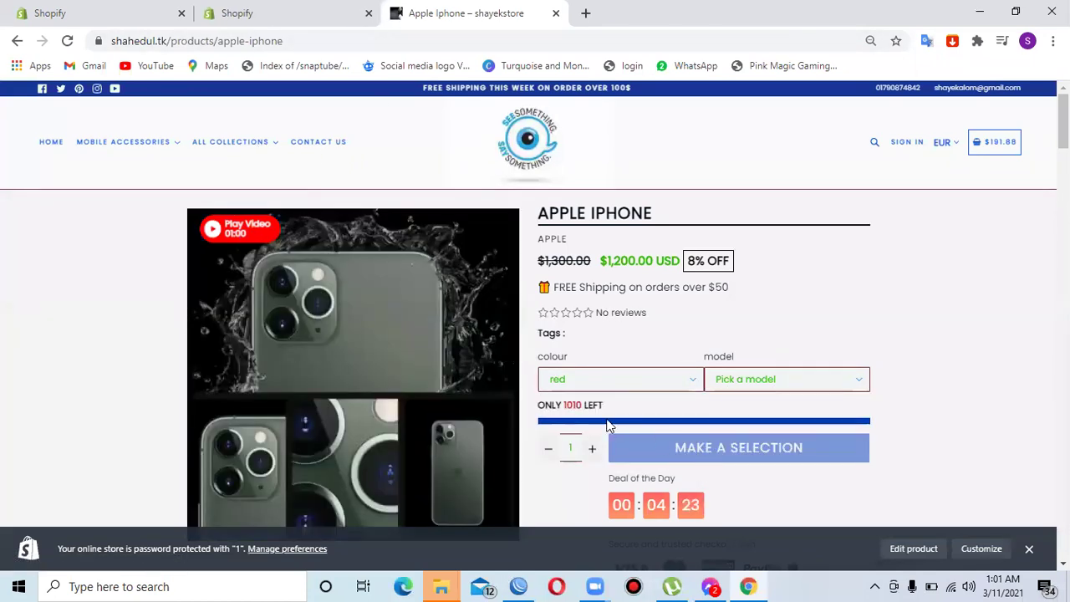
click(799, 385)
click(794, 414)
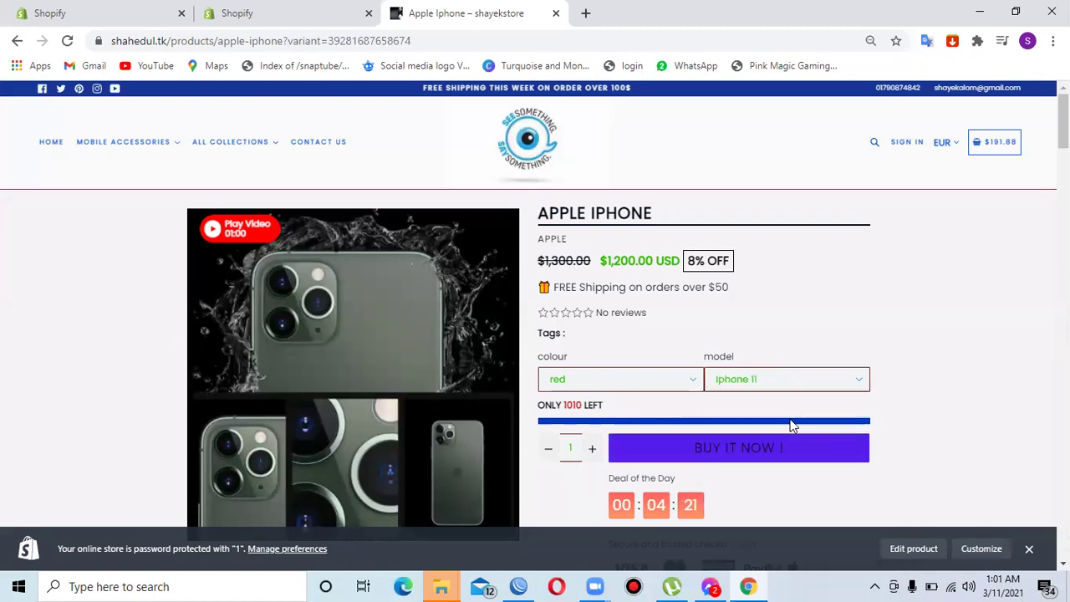
Switch to the Vimotia videos list and check the publish configurations of the homepage-linked video and the MAA AMAR SIKKHIKA video.
click(245, 10)
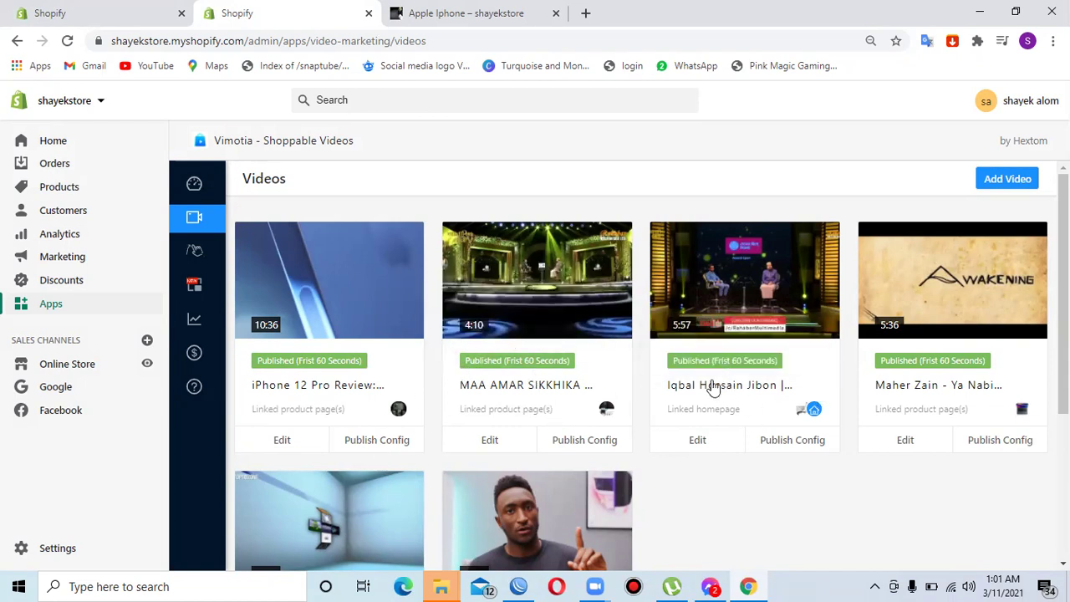
click(792, 440)
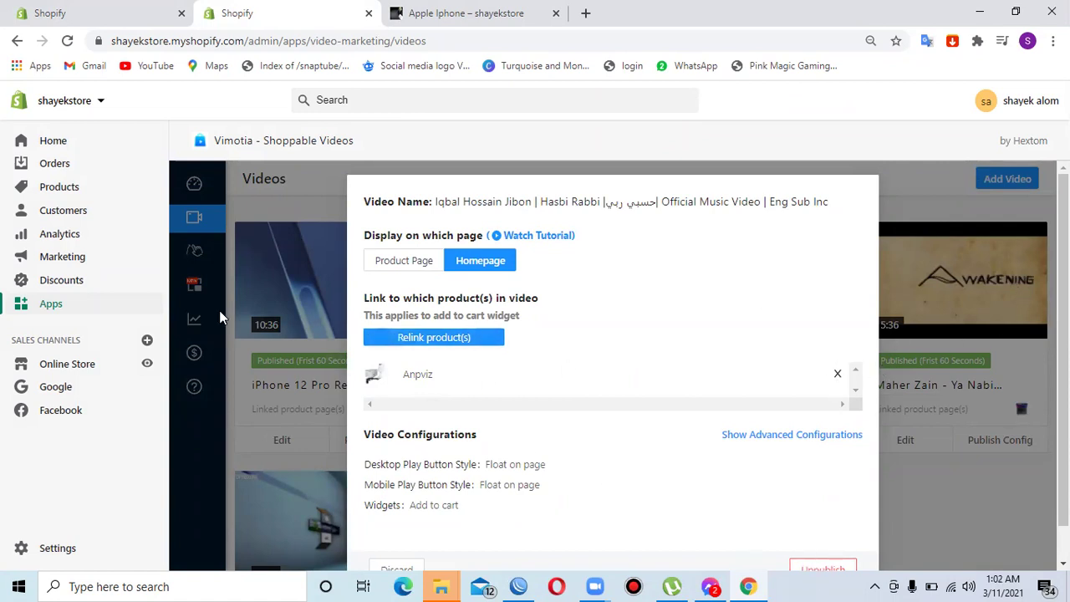
click(68, 41)
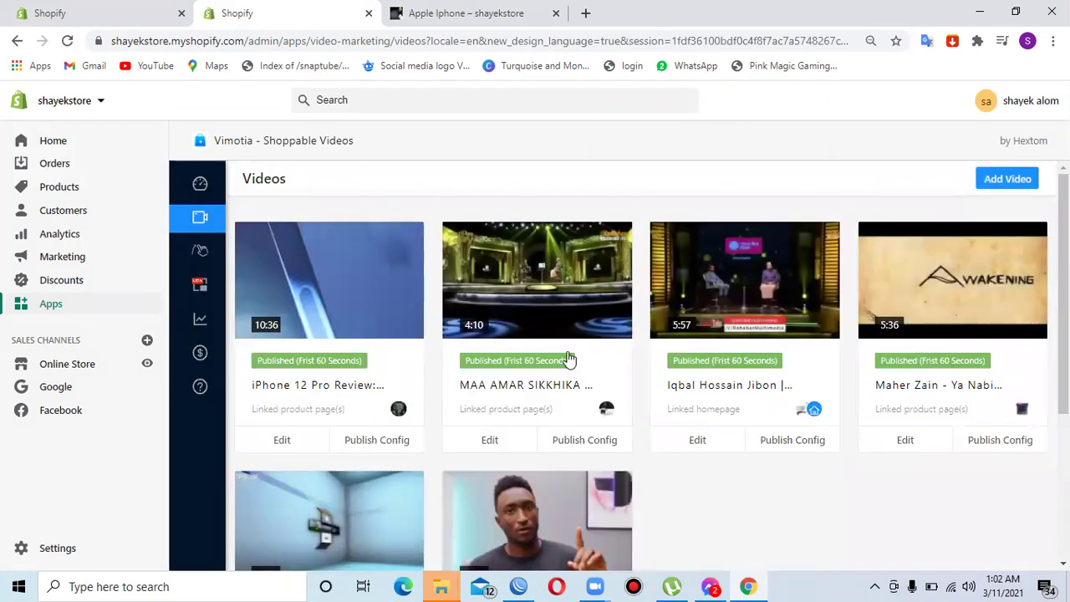
click(584, 439)
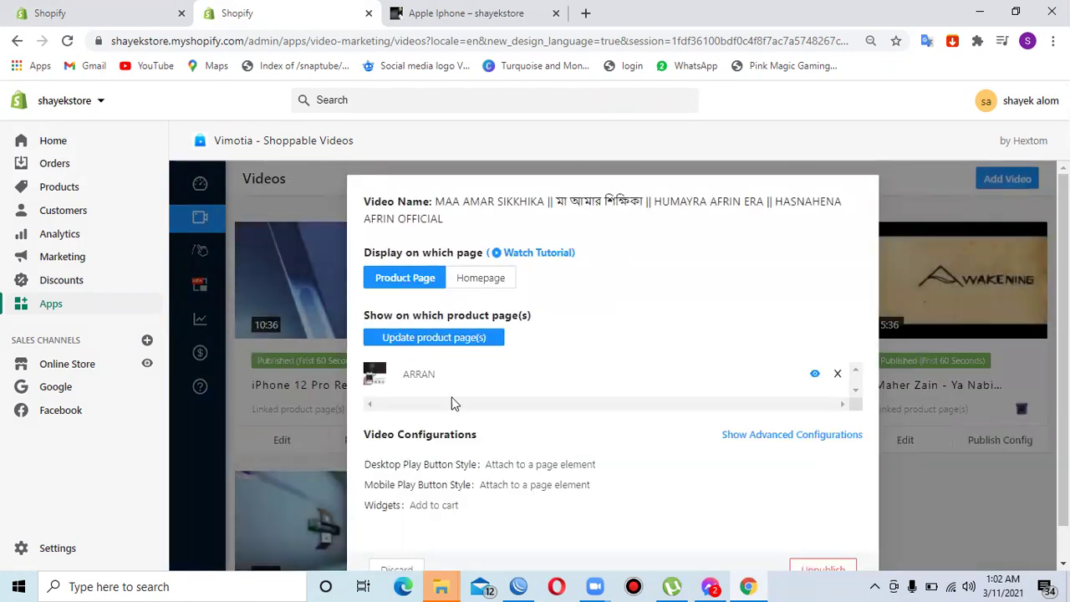
Switch to the storefront, go to its homepage and open the CC Camera collection.
key(ctrl+Tab)
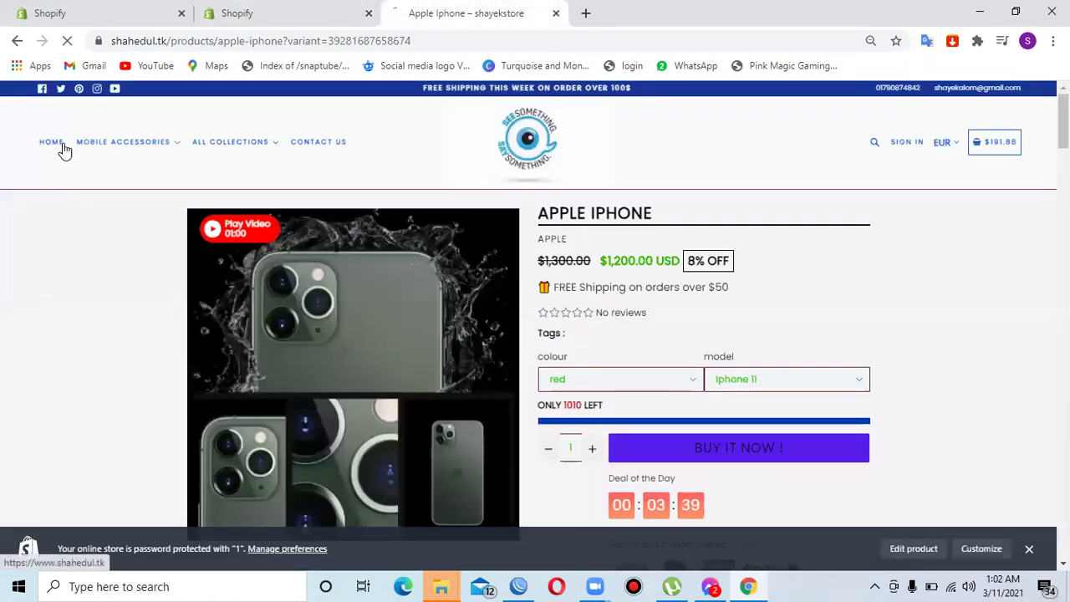
click(55, 142)
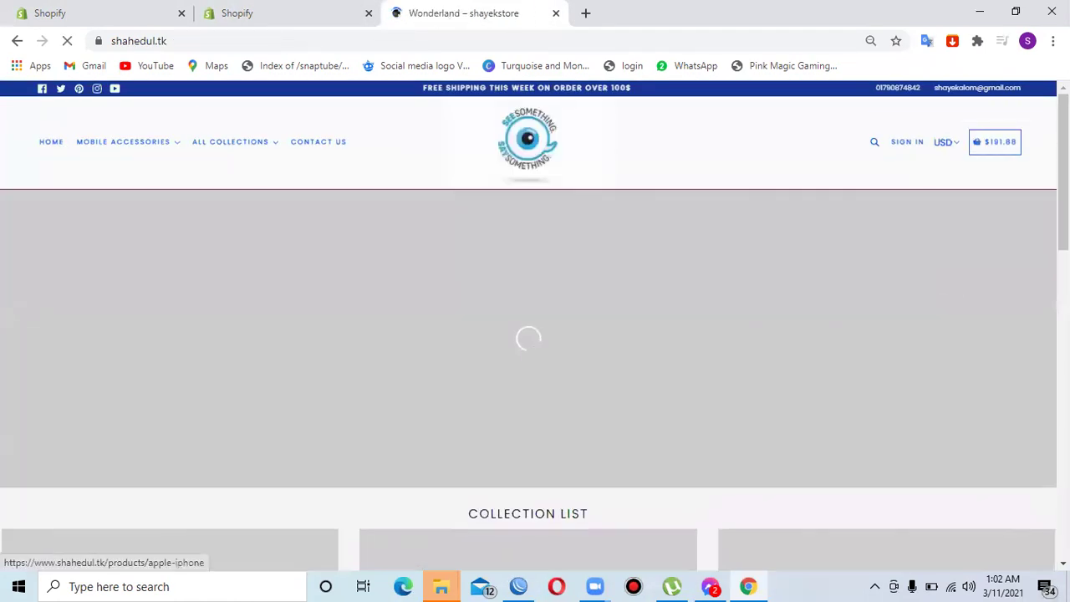
scroll(919, 251, down, 4)
scroll(535, 326, down, 15)
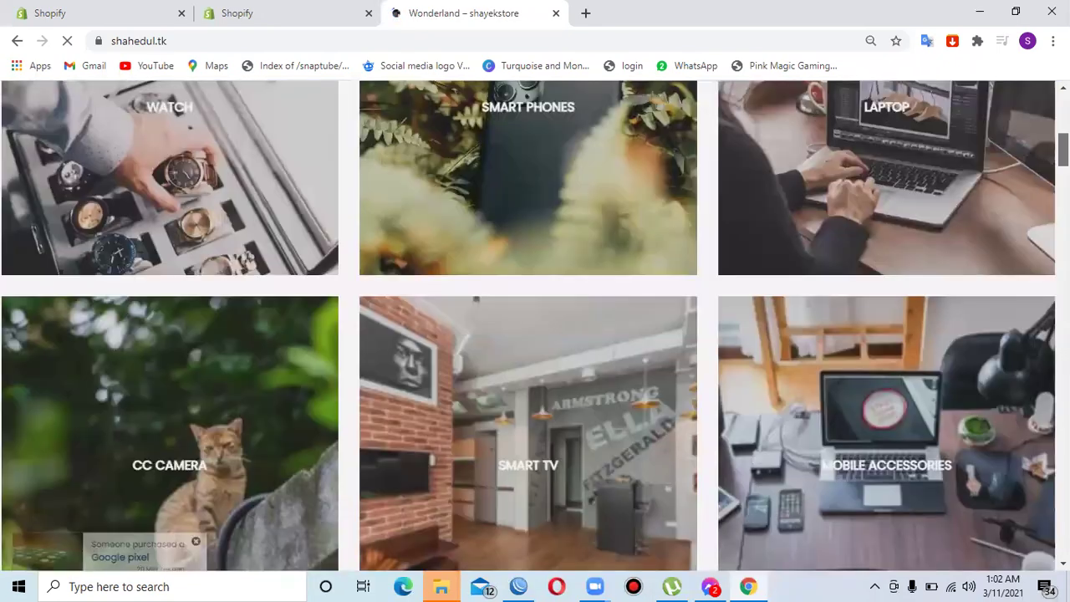
scroll(535, 326, down, 8)
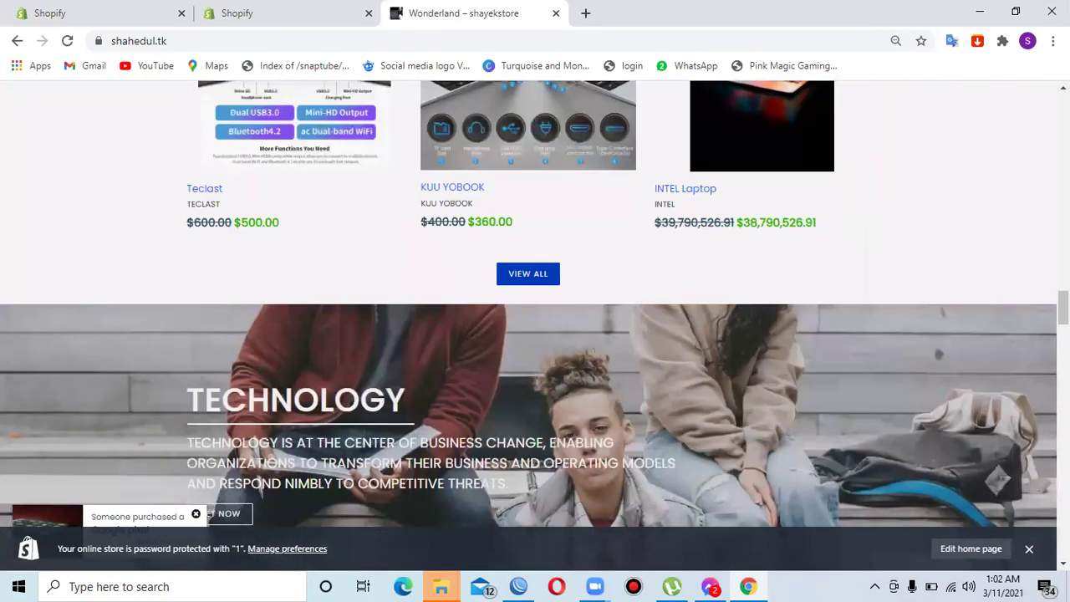
scroll(535, 326, up, 18)
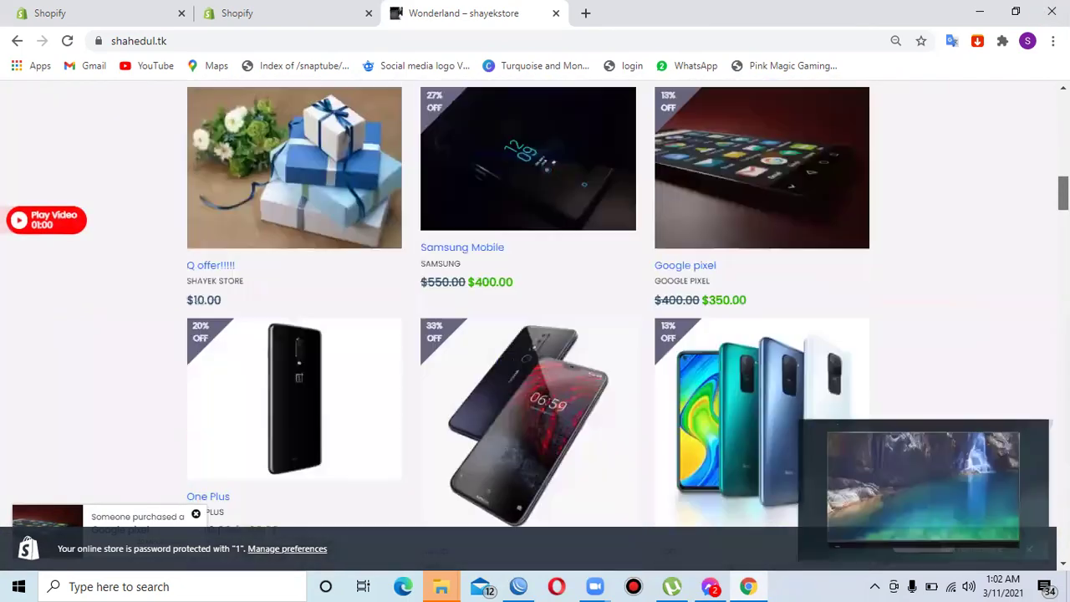
scroll(535, 326, down, 8)
scroll(535, 326, up, 10)
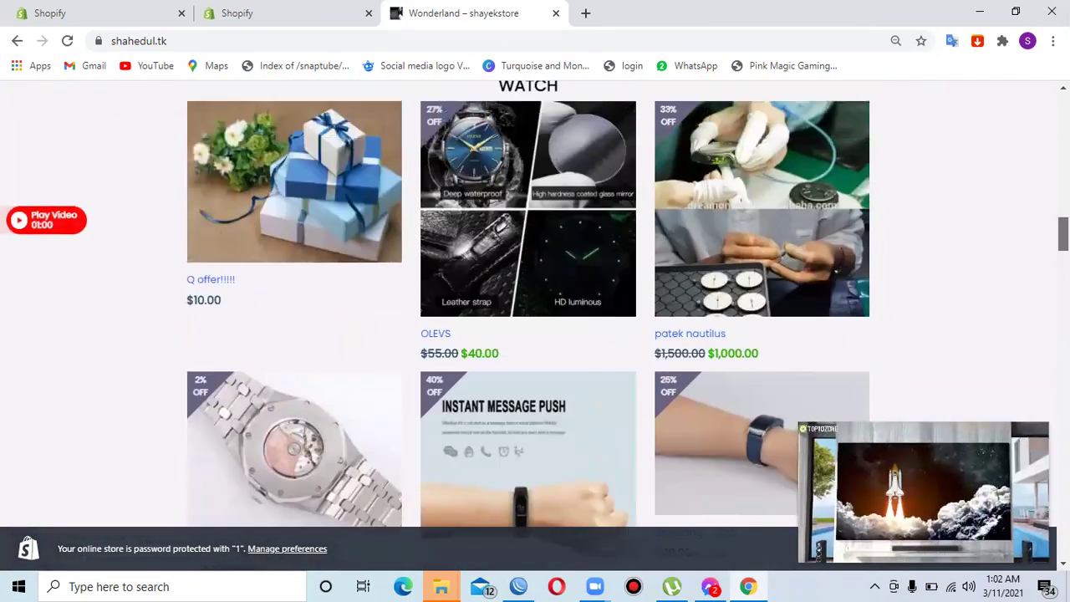
scroll(535, 326, up, 7)
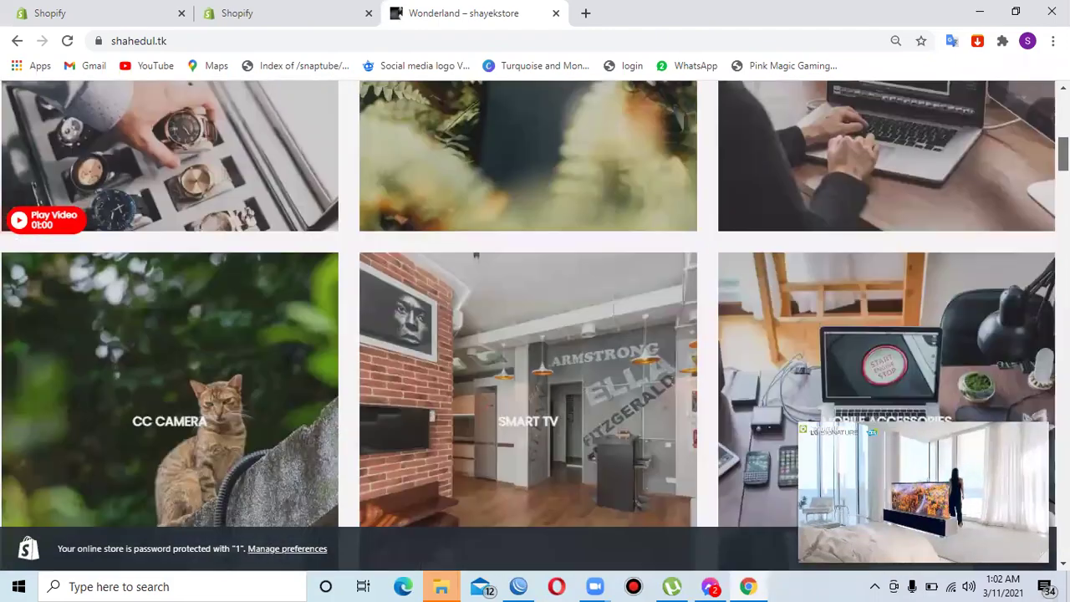
scroll(535, 326, down, 2)
scroll(535, 326, down, 2)
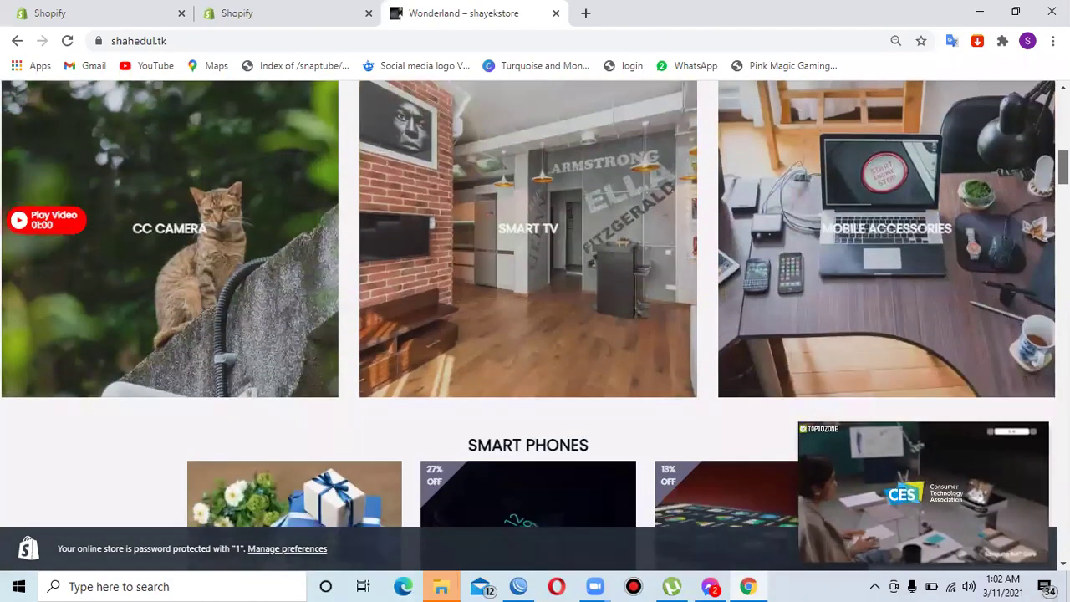
scroll(535, 326, up, 2)
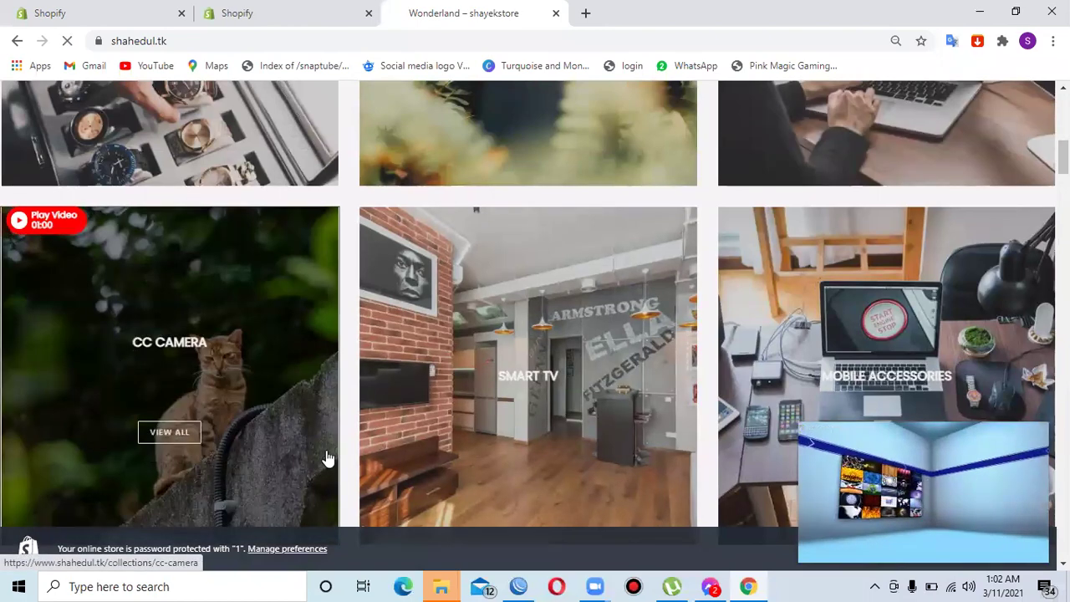
click(329, 458)
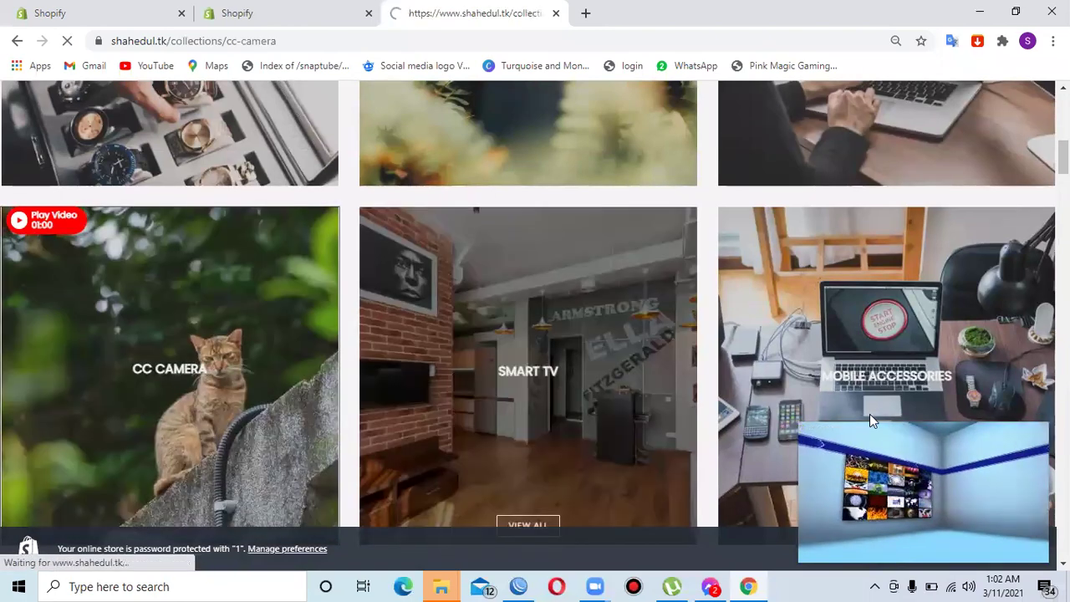
Open the ARRAN product, play its video, skip to about one third of its length and pause it.
scroll(535, 326, down, 3)
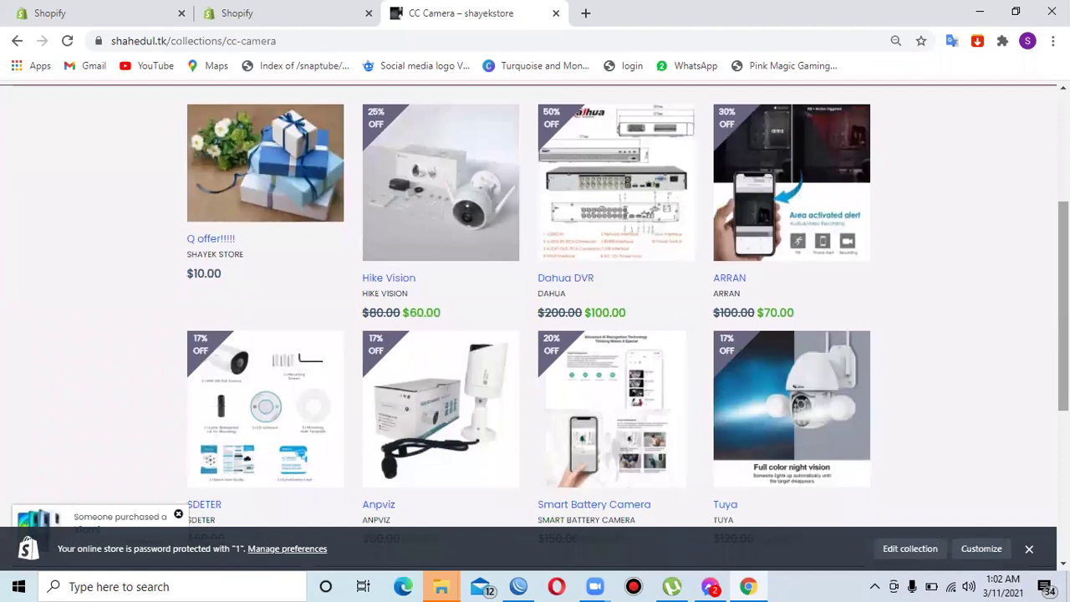
click(724, 237)
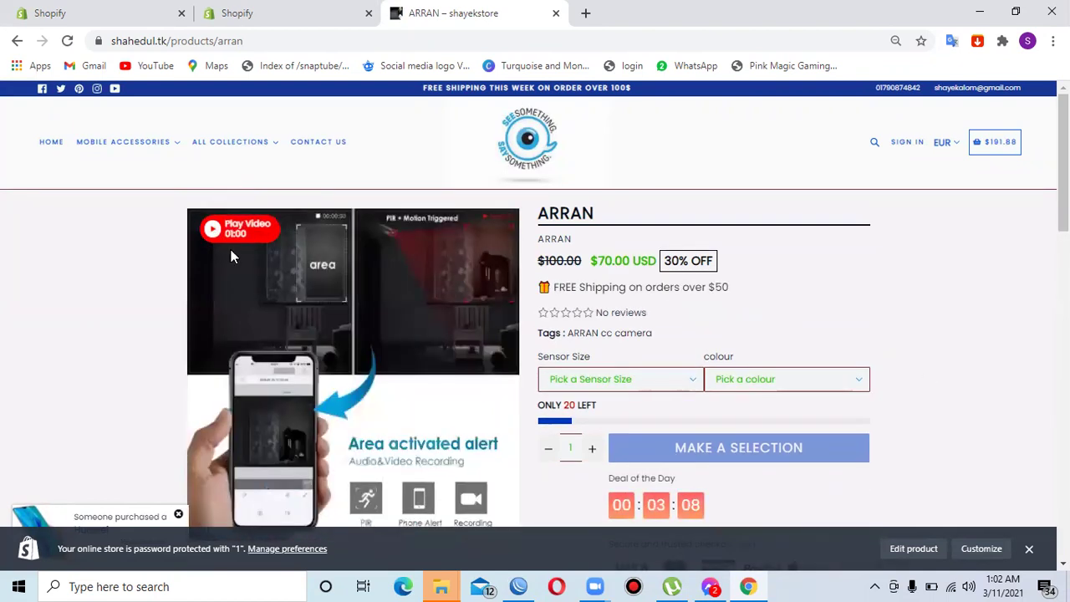
click(237, 234)
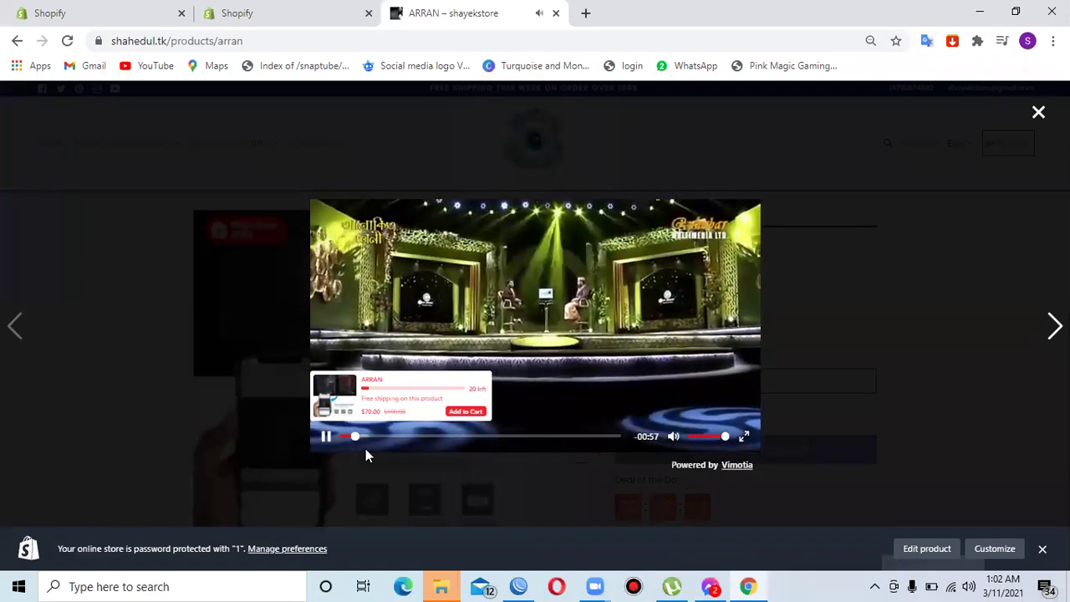
click(434, 435)
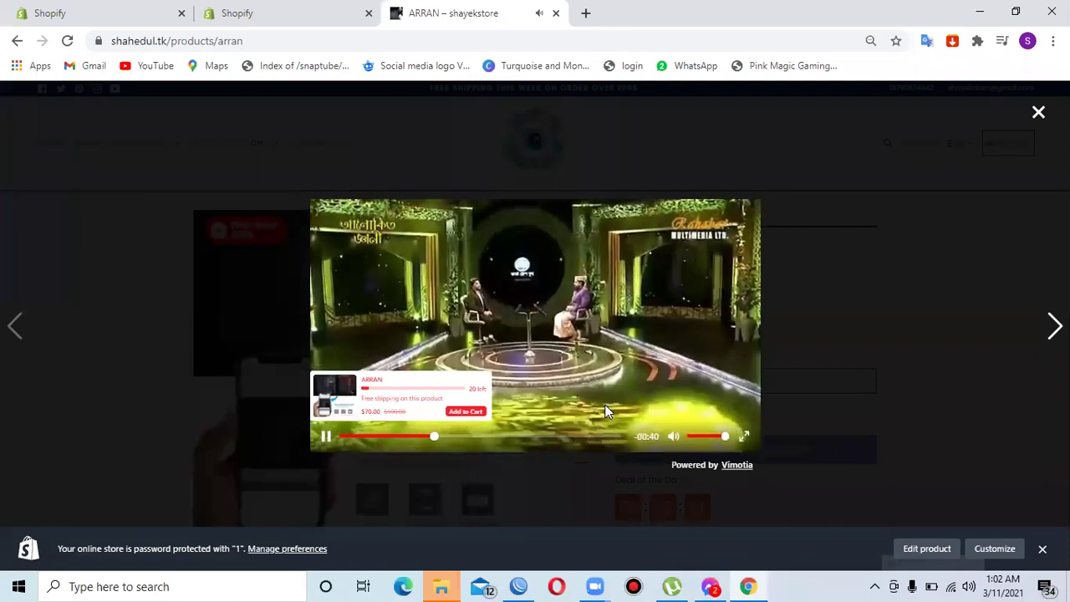
click(326, 436)
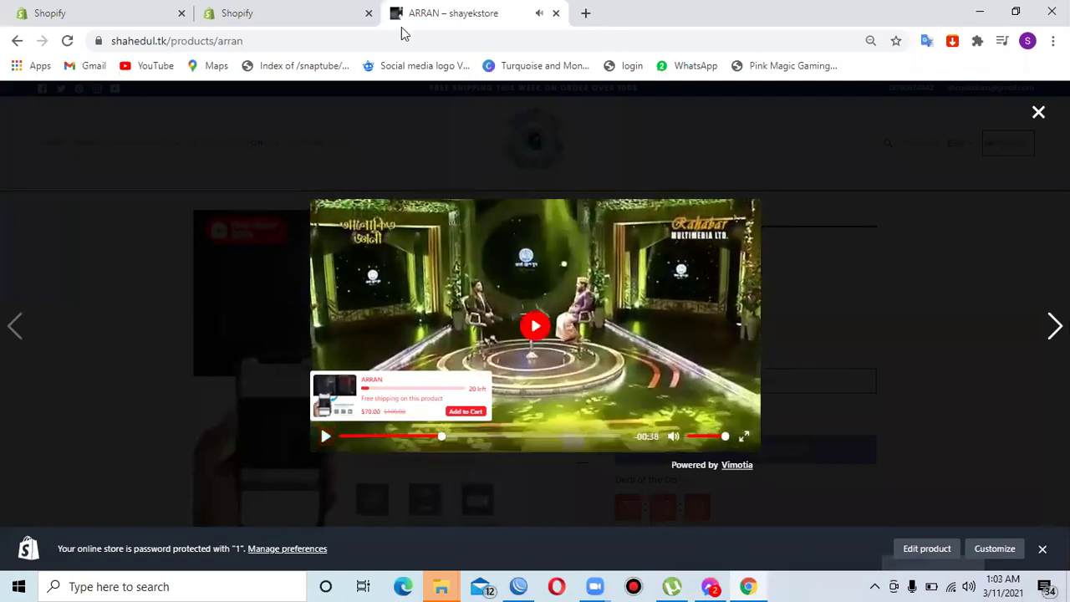
Switch to the Shopify admin and find Vimotia - Shoppable Videos in the list of installed apps.
click(298, 8)
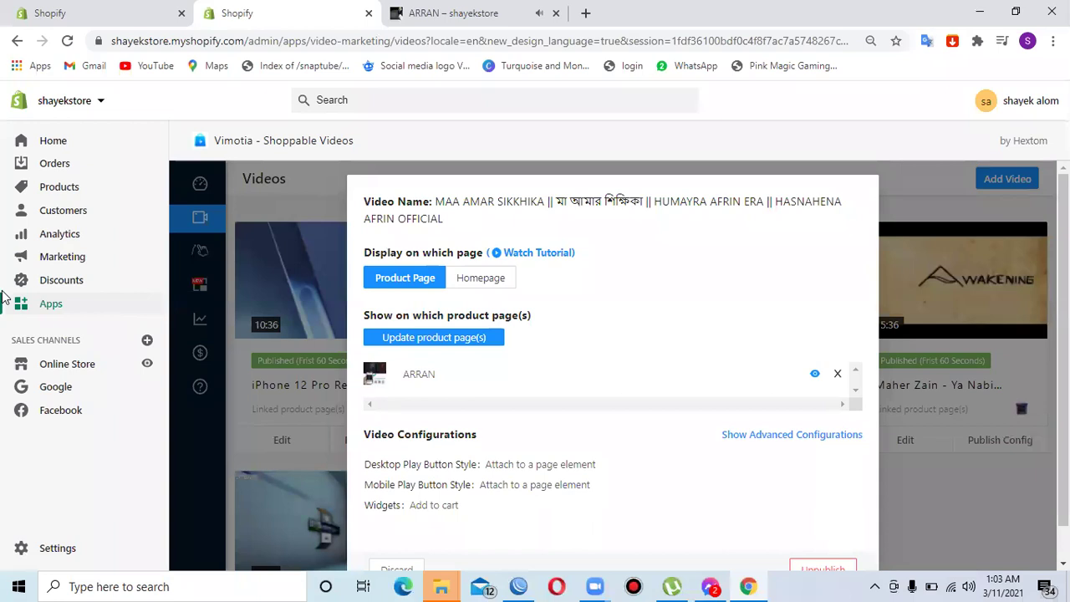
click(52, 302)
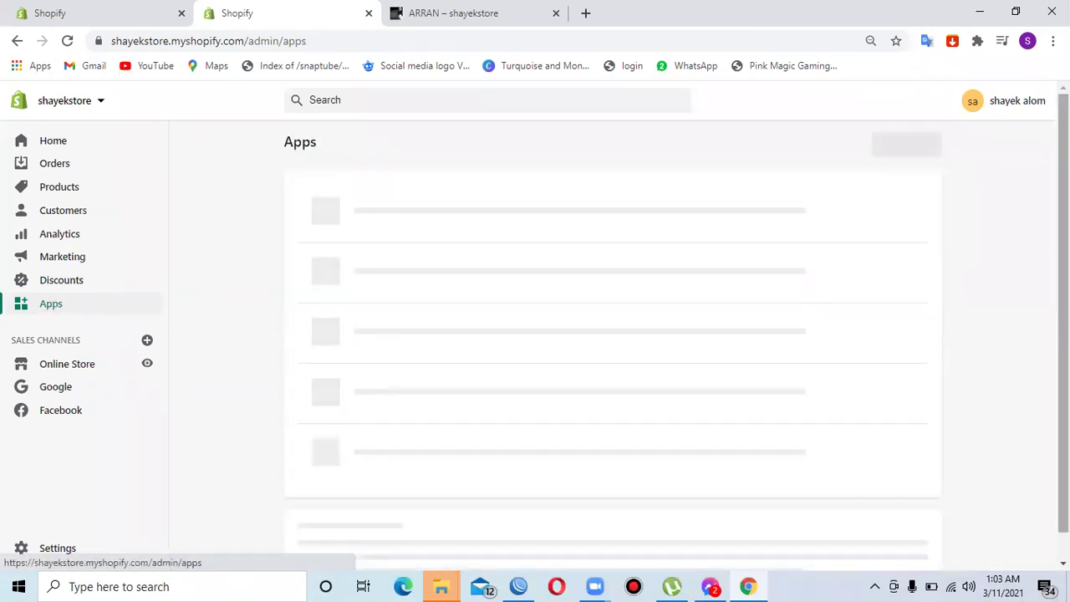
scroll(612, 343, down, 1)
scroll(612, 343, down, 1)
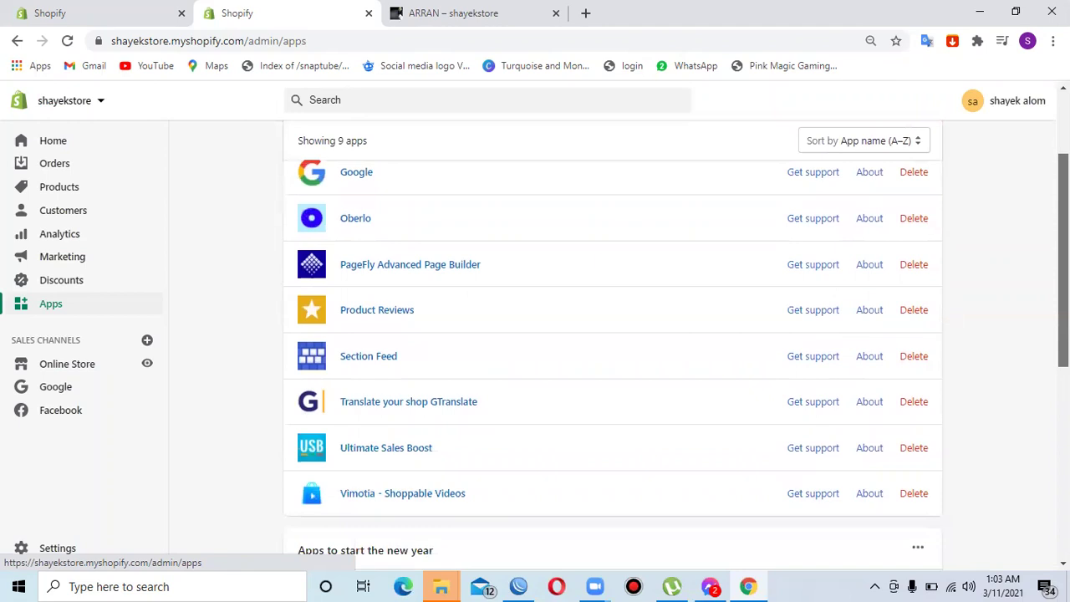
scroll(982, 288, down, 1)
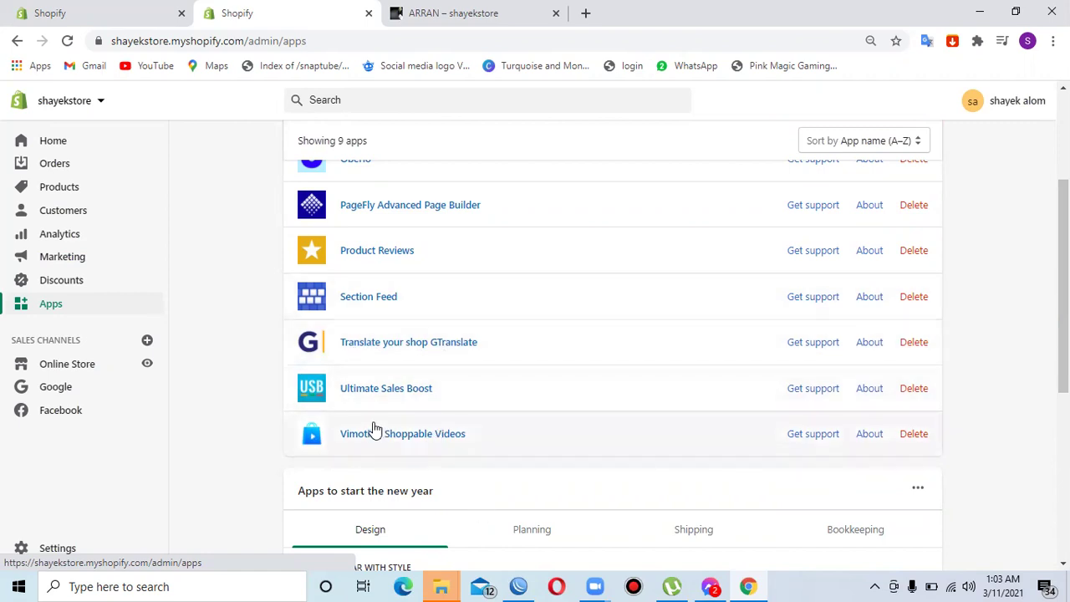
Switch back to the storefront, close the ARRAN video player and go to the homepage.
click(479, 7)
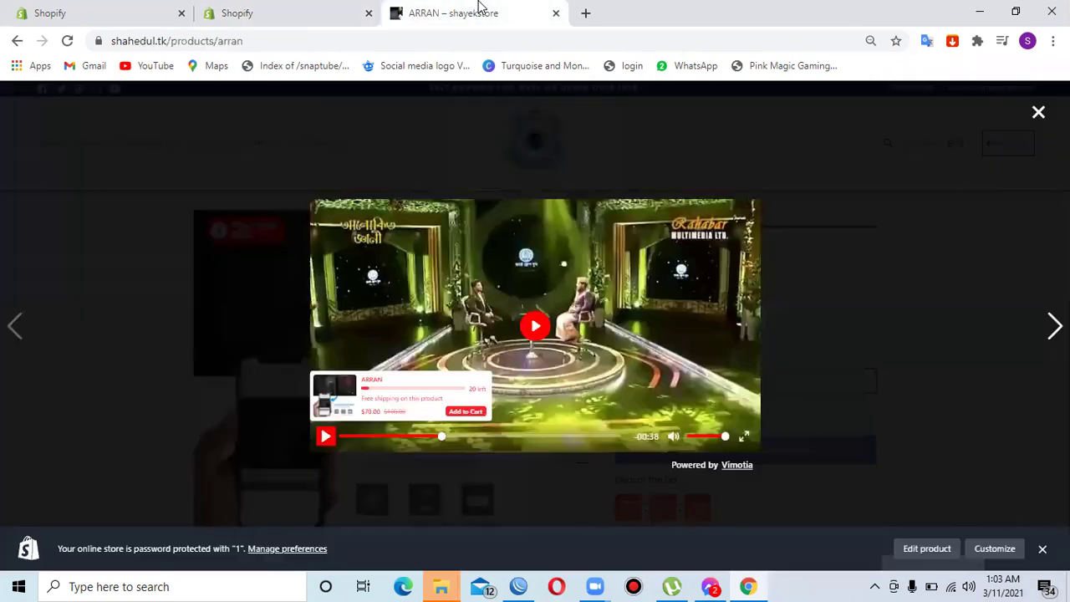
click(1039, 114)
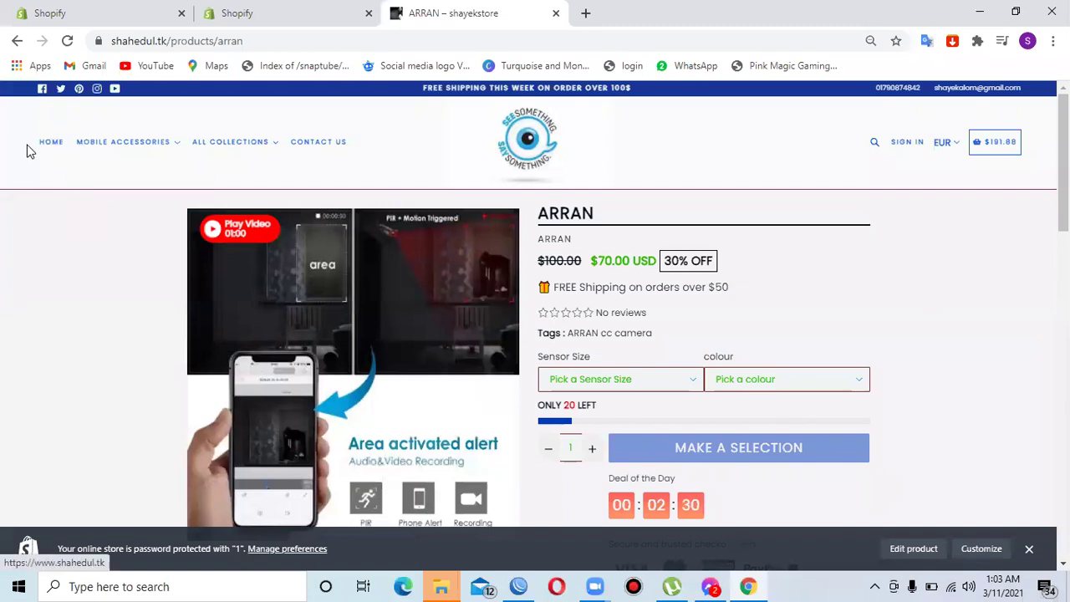
click(48, 148)
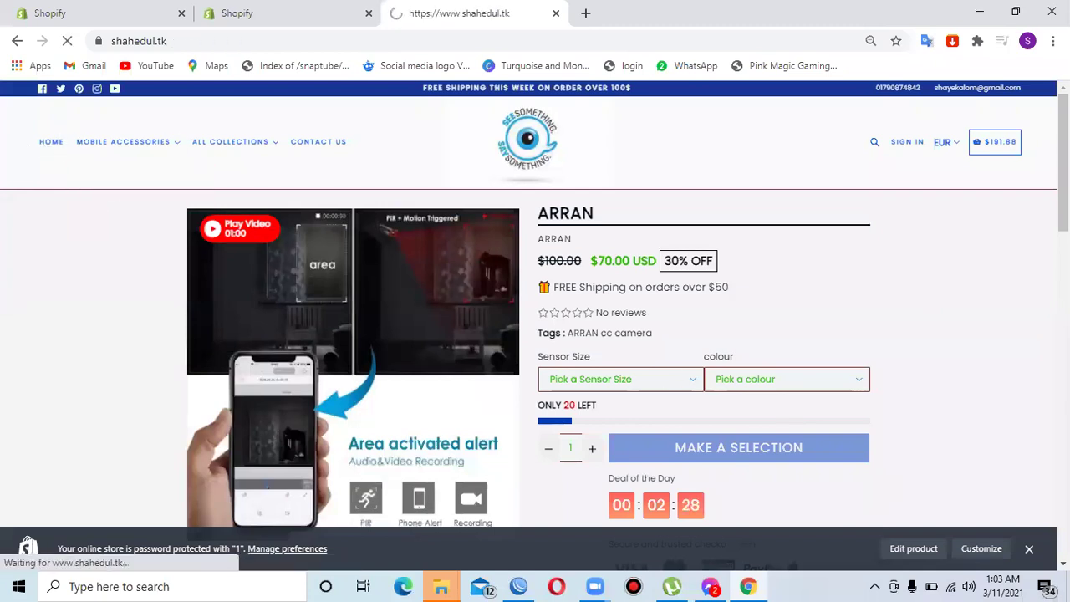